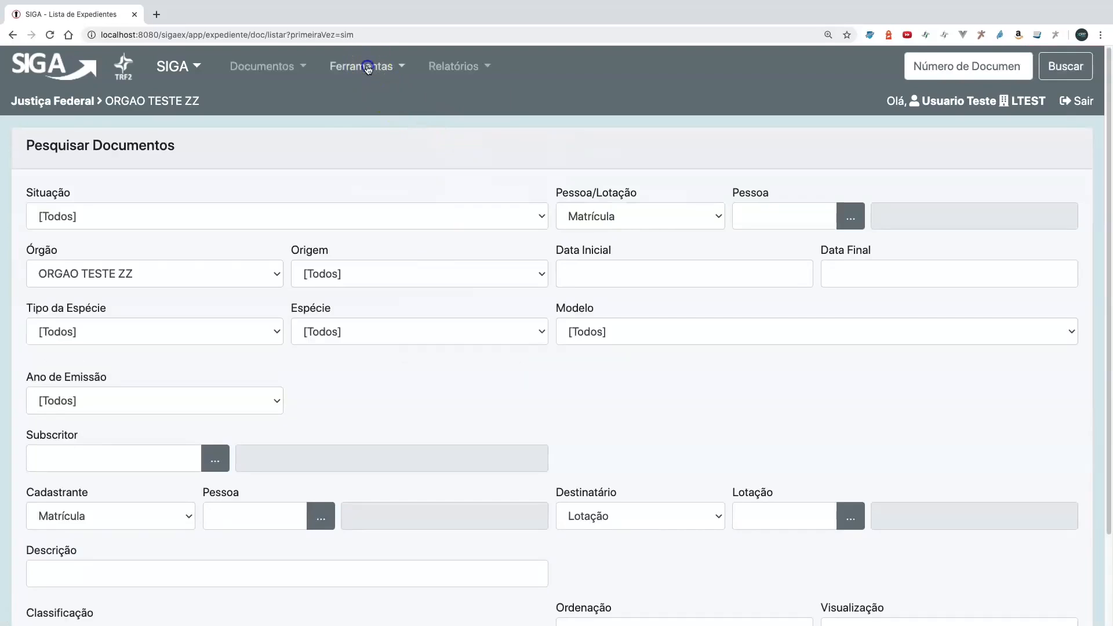
- Start a new document model named "Dispensa Médica" with the description "Dispensa com atestado"
click(401, 127)
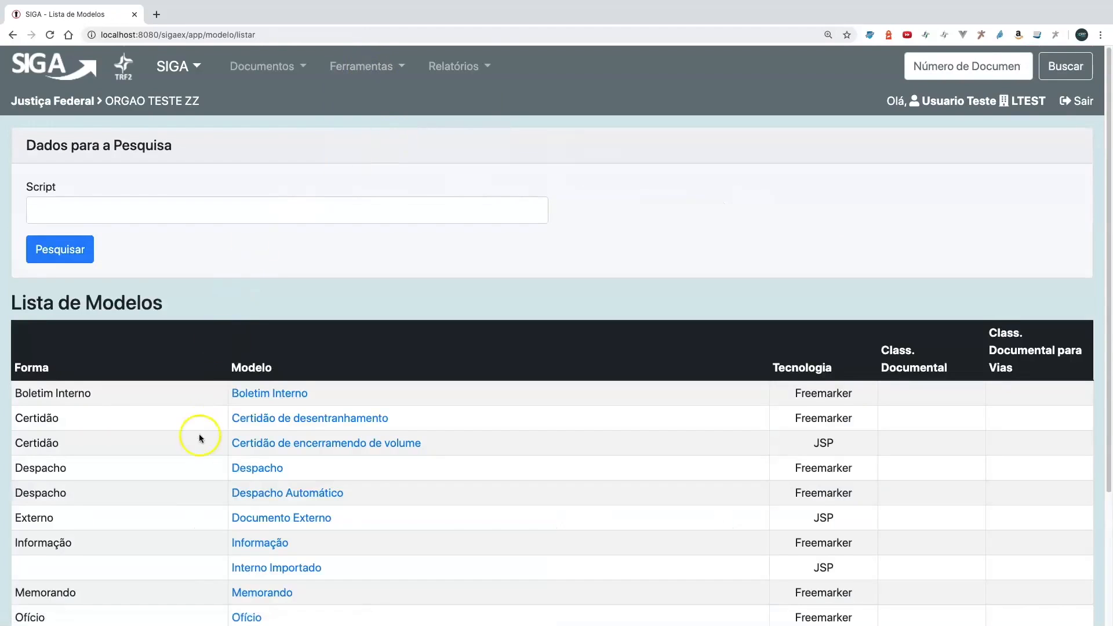
scroll(199, 435, down, 3)
click(61, 602)
click(134, 217)
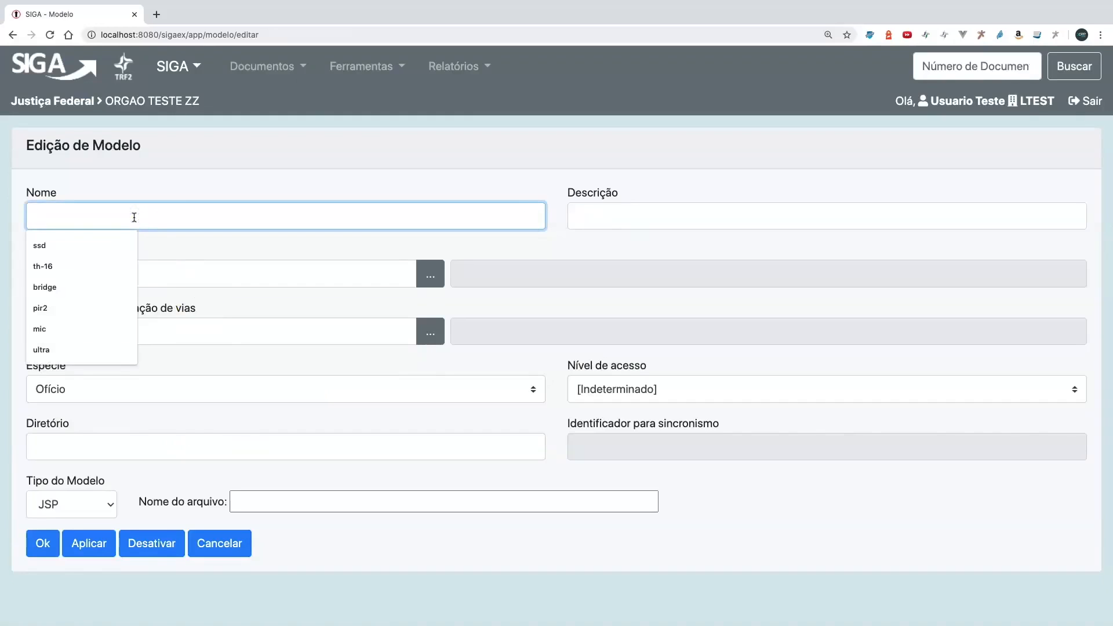
text(Dispensa)
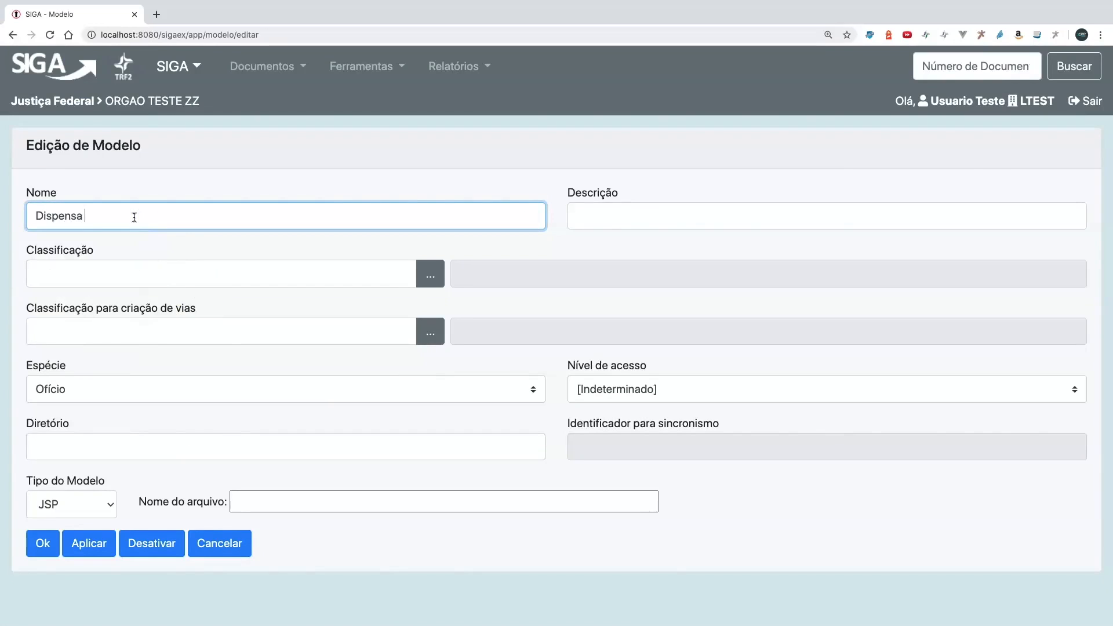
key(Tab)
text(Di)
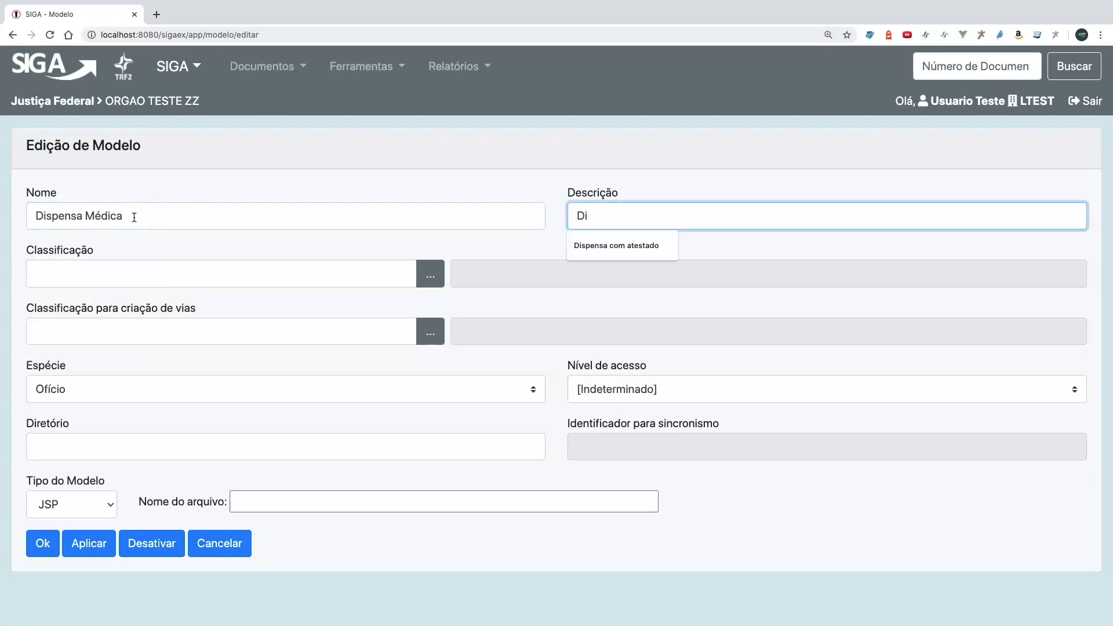
key(Down)
key(Tab)
- Set the model's classification to 00.01.01.01 and its model type to Freemarker
click(69, 274)
click(77, 302)
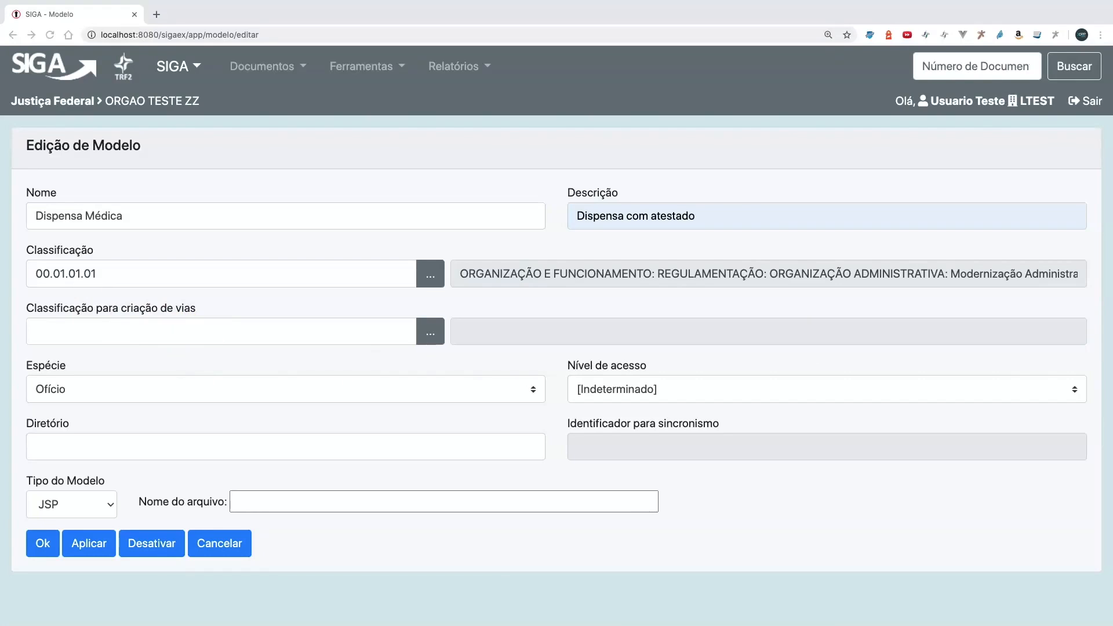
click(93, 507)
click(93, 508)
click(95, 505)
key(Up)
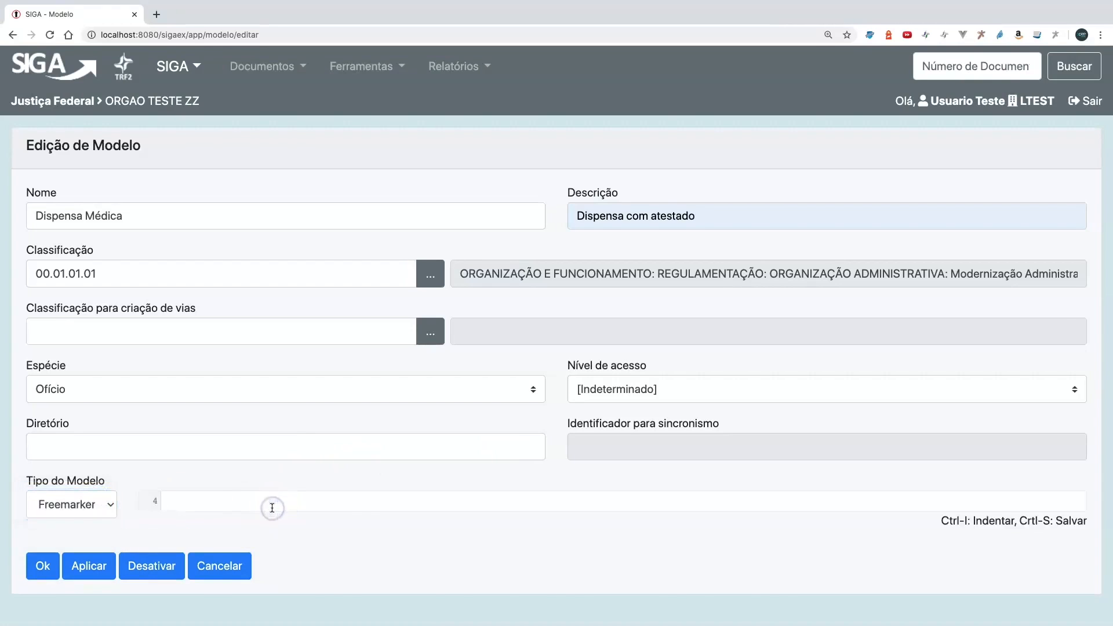
scroll(628, 550, down, 3)
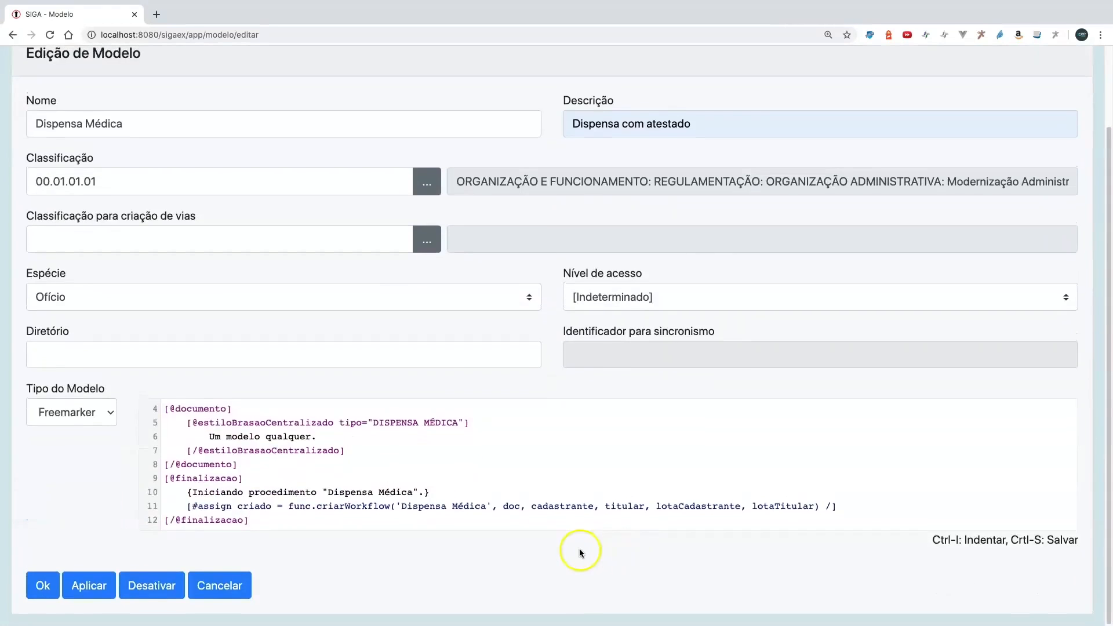
click(165, 411)
drag(166, 412, 264, 461)
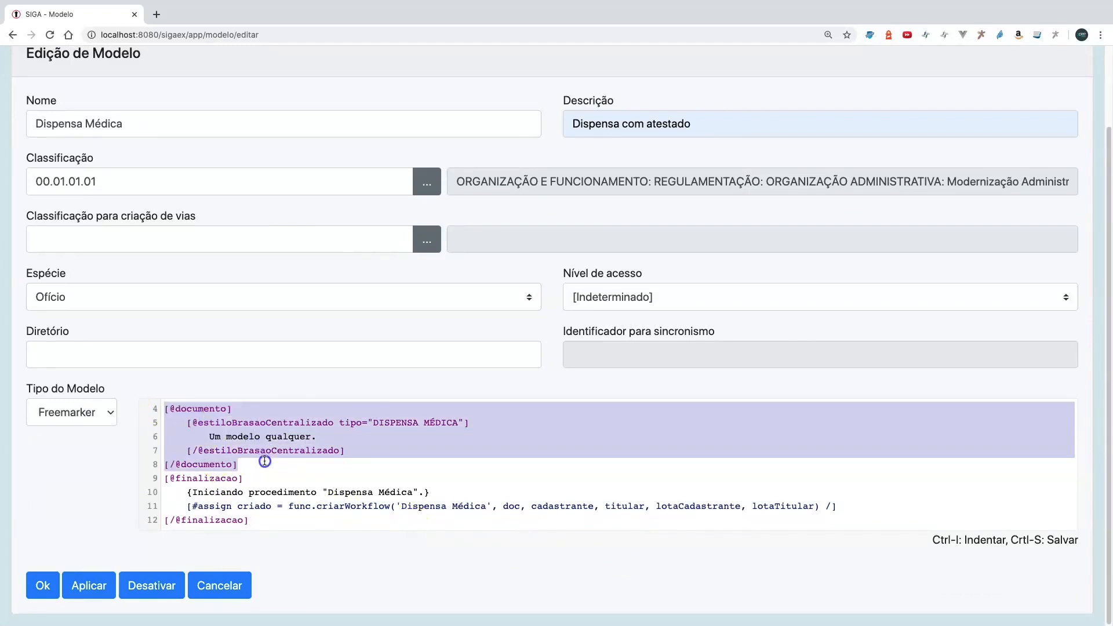
click(264, 461)
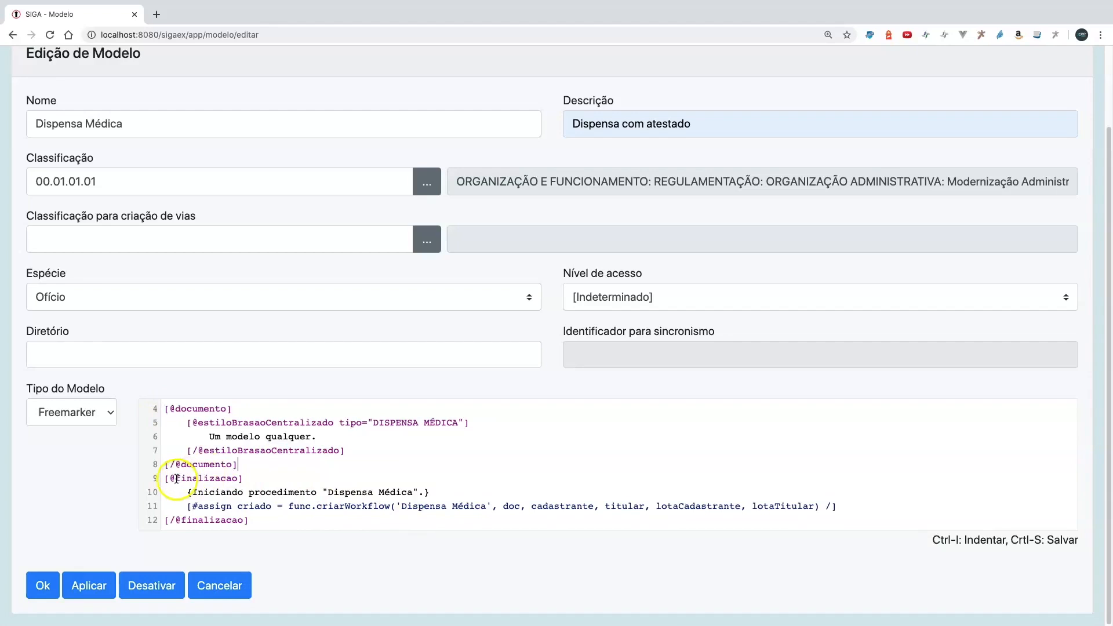
drag(166, 479, 256, 520)
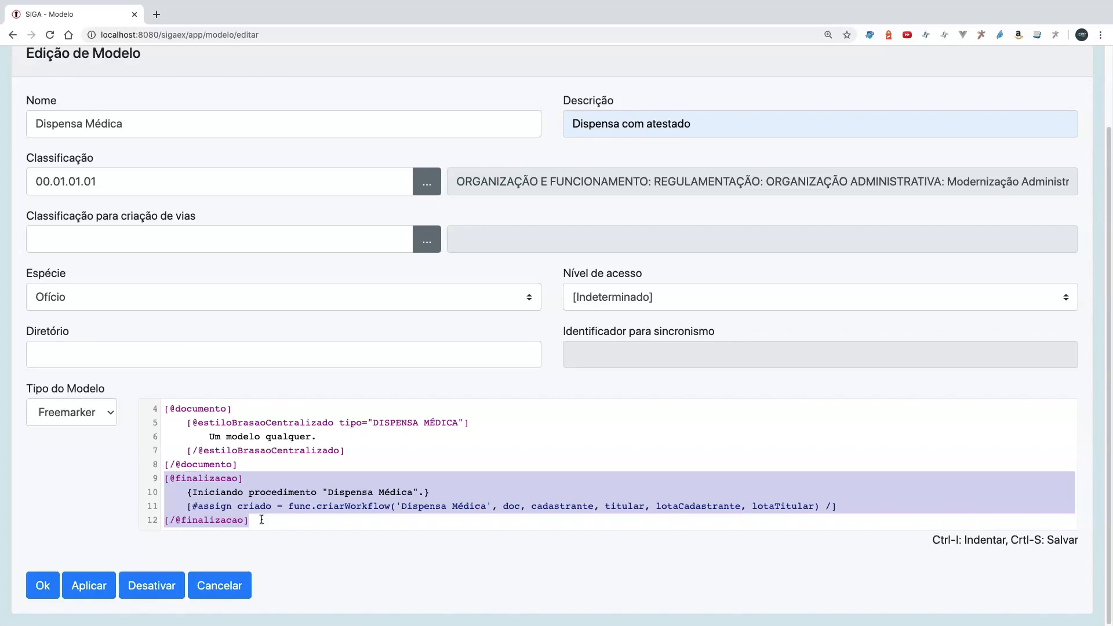
click(41, 586)
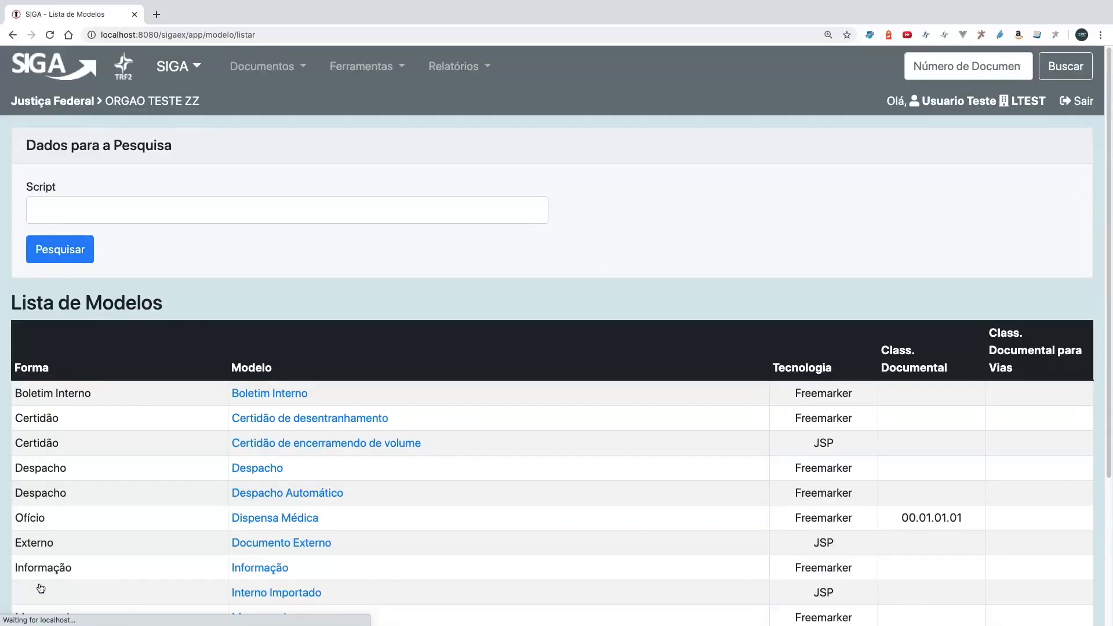
- Start another document model named "Atestado Médico" with the description "Atestado"
scroll(137, 522, down, 3)
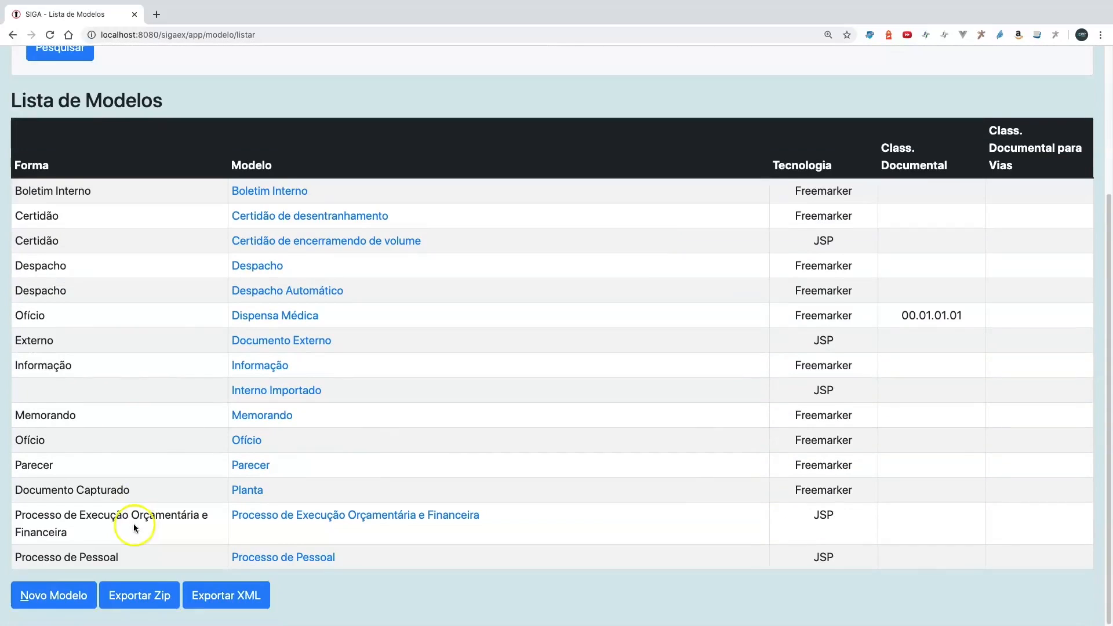
click(61, 603)
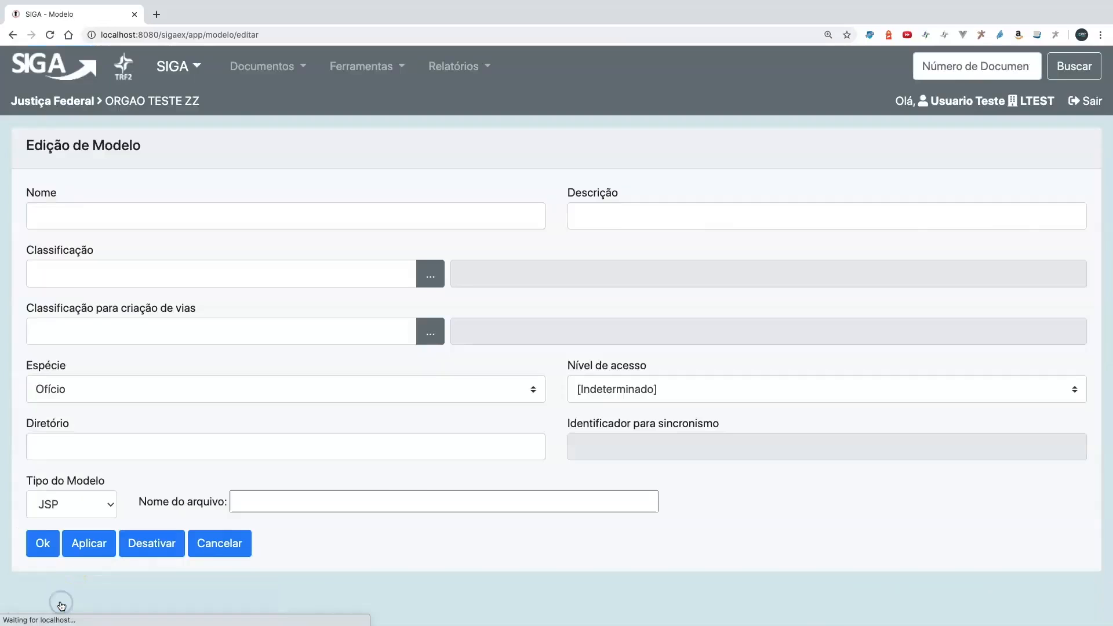
click(105, 218)
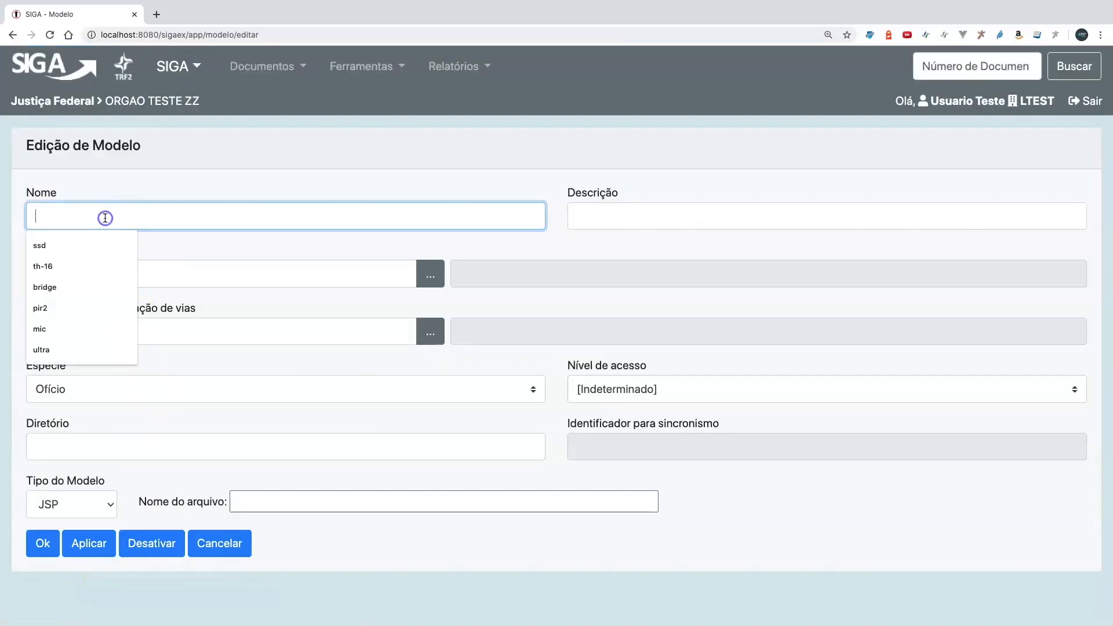
text(Ate)
key(Down)
key(Tab)
key(Down)
key(Down)
key(Tab)
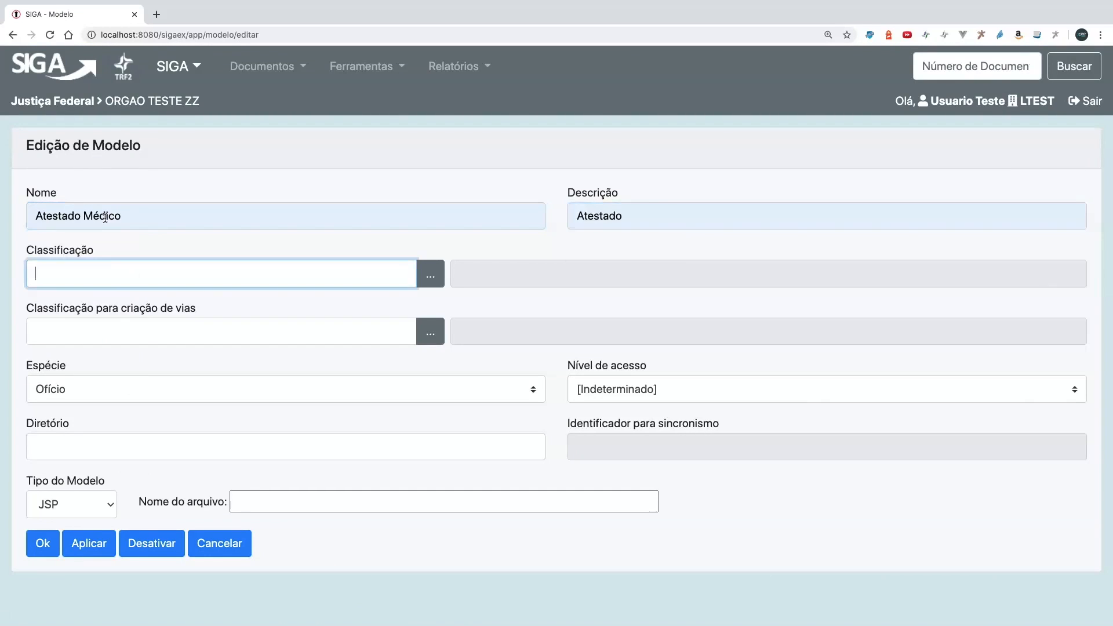
- Set the Atestado Médico model's classification to 00.01.01.01 and its species to Documento Capturado, and save it
click(75, 277)
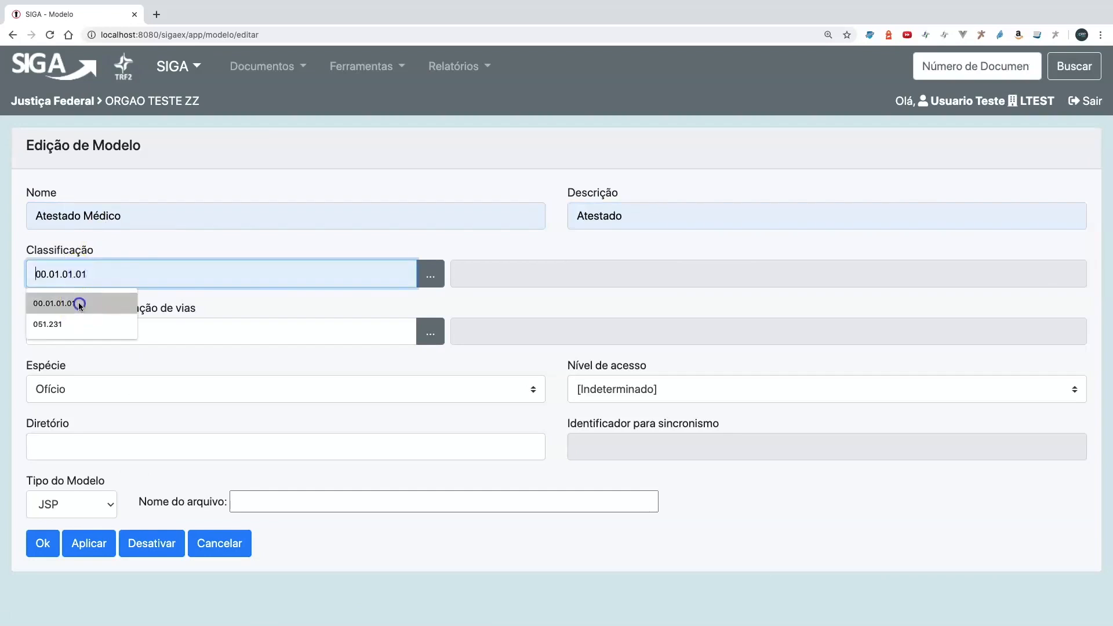
click(77, 299)
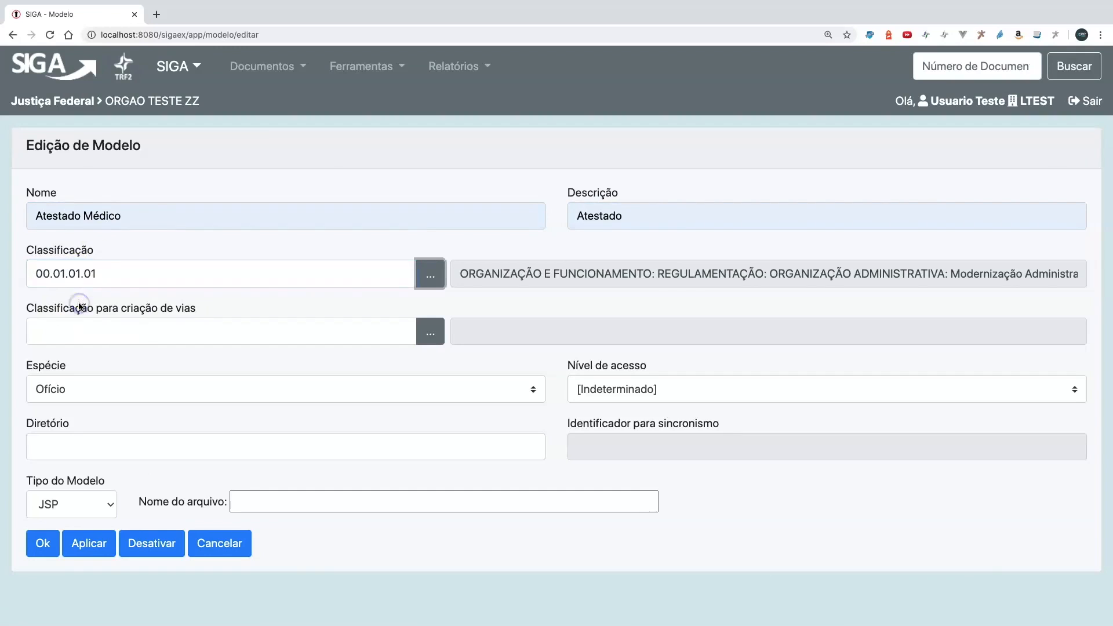
click(209, 398)
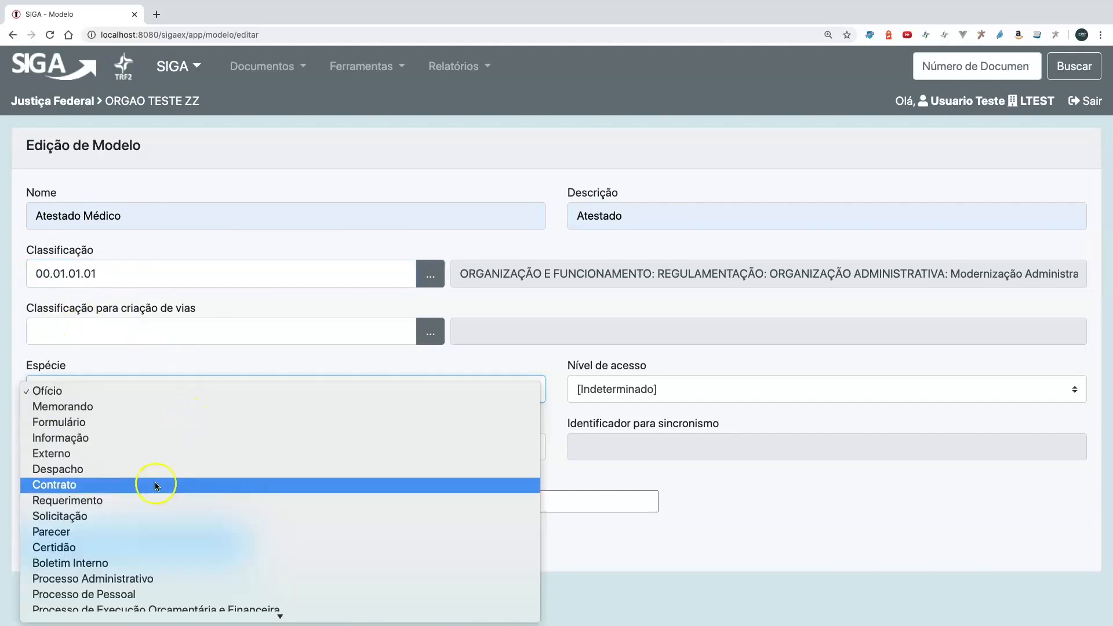
scroll(135, 579, down, 3)
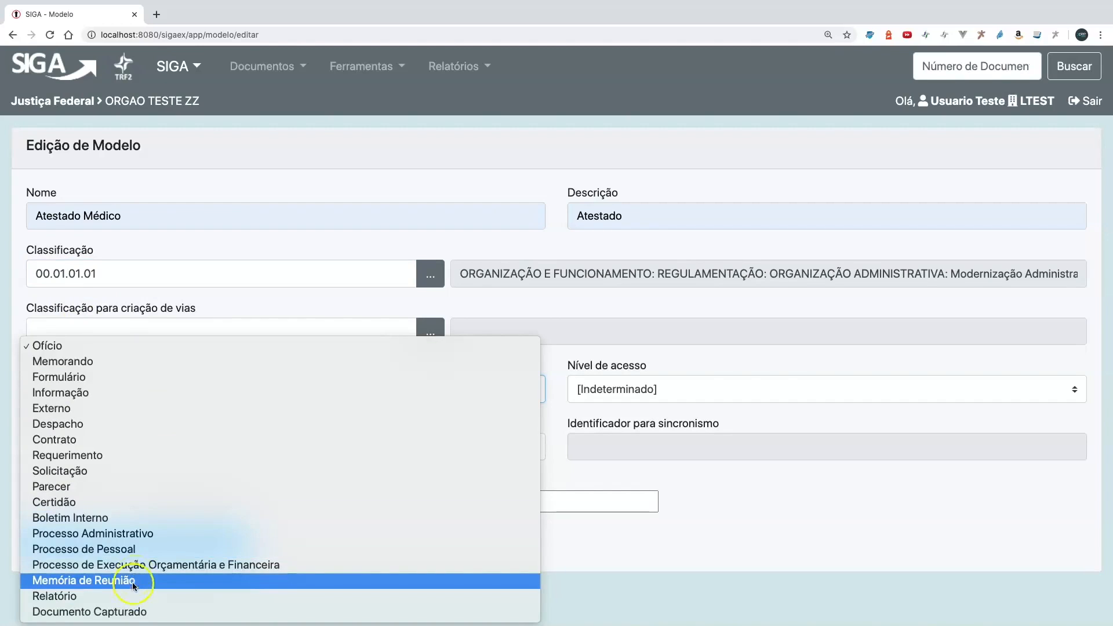
click(134, 612)
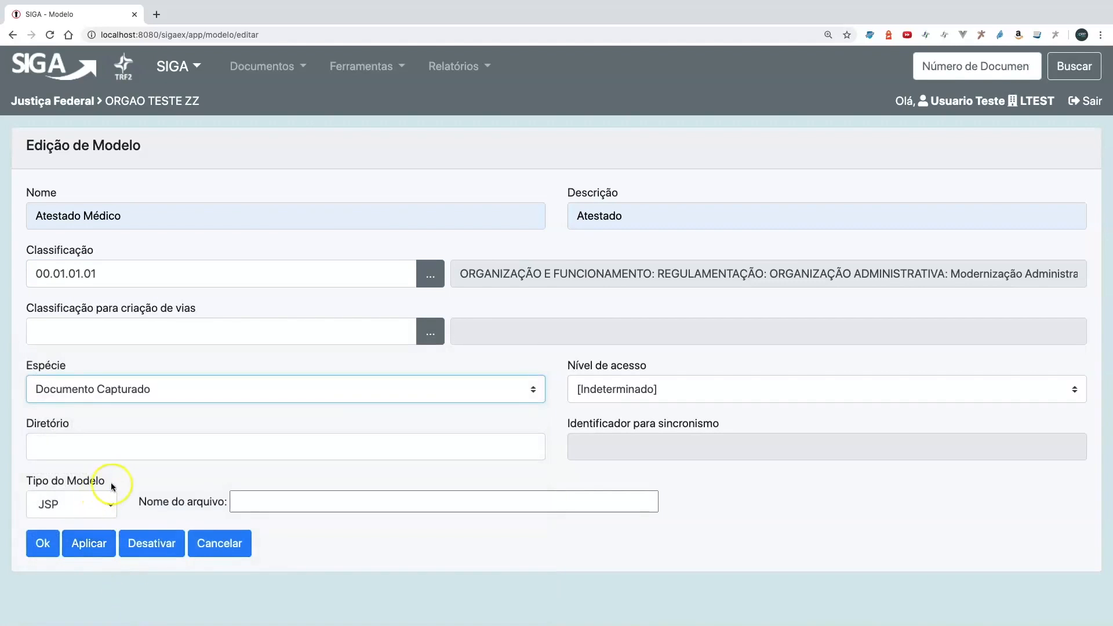
click(44, 542)
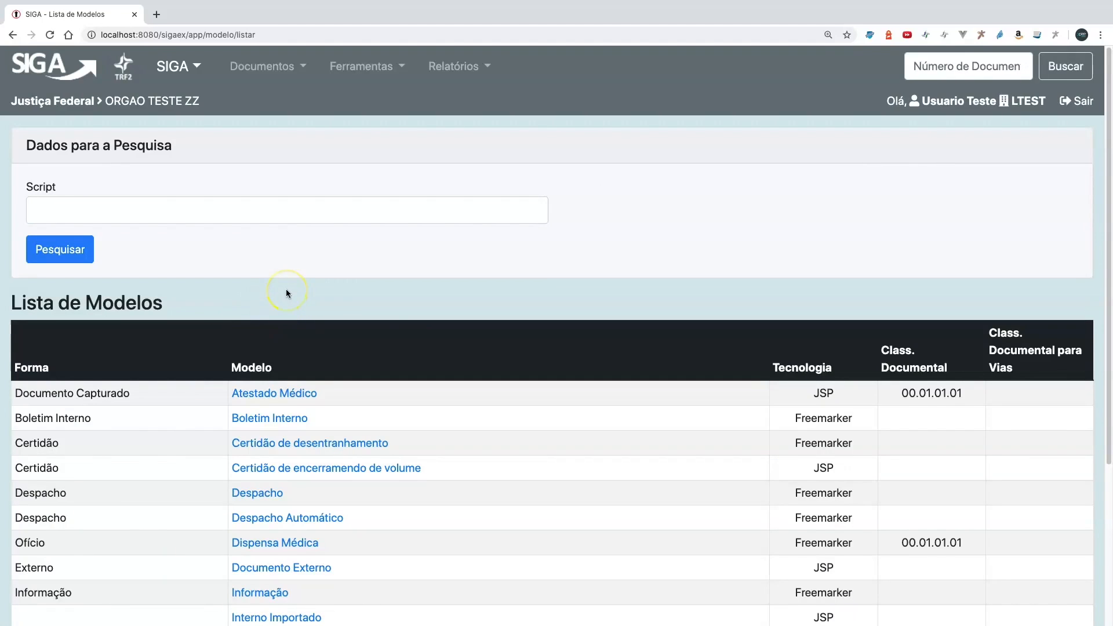
- Start a new configuration of type Incluir como Filho with the situation Pode
click(366, 69)
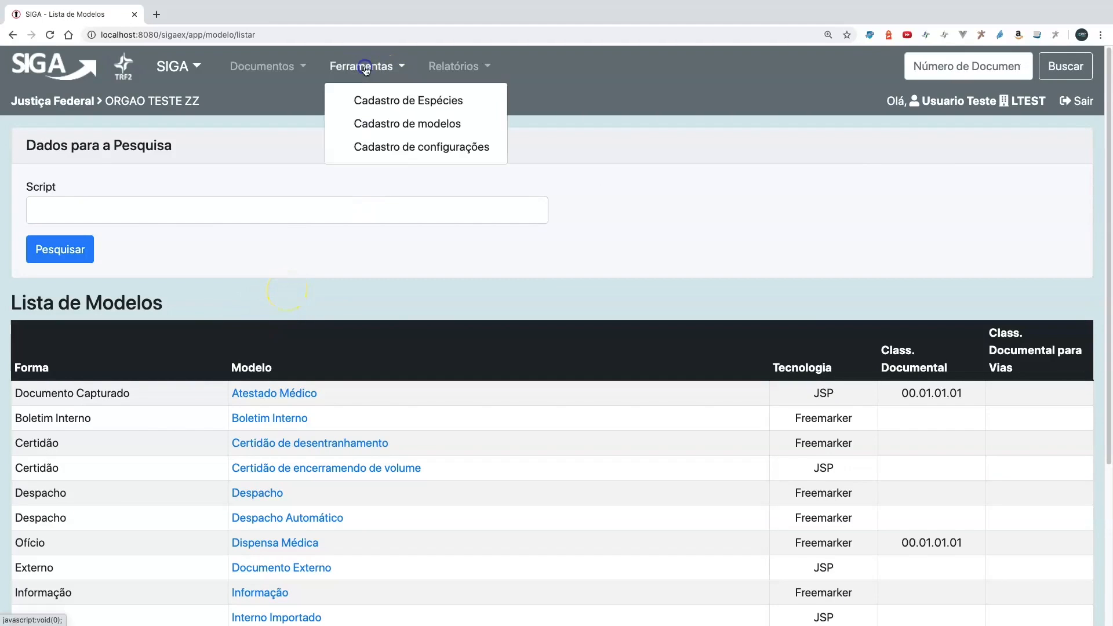
click(382, 146)
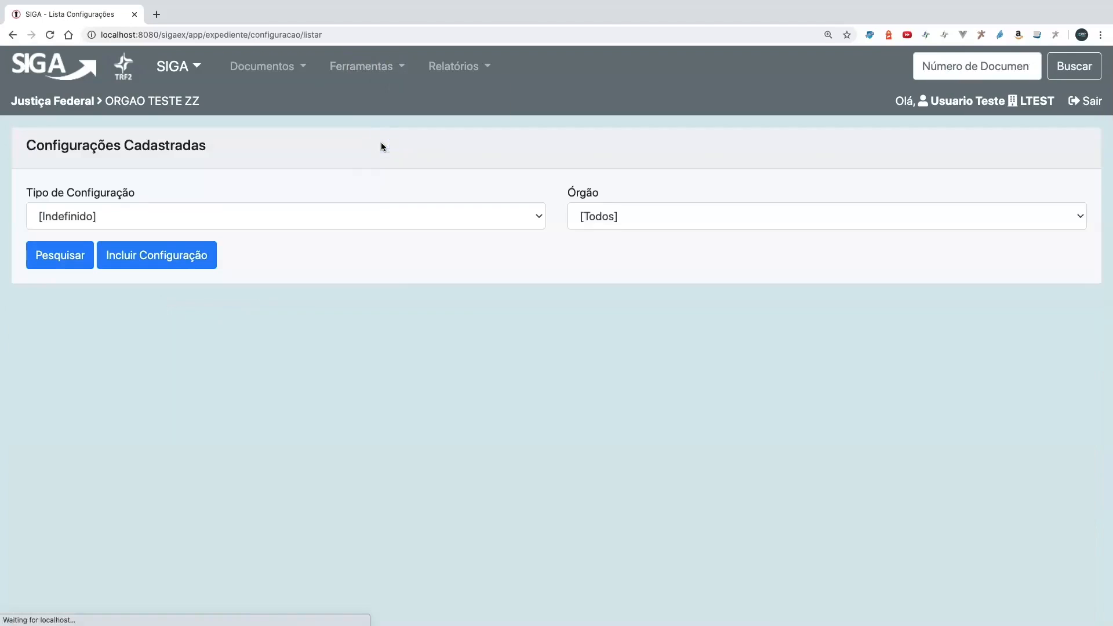
click(182, 256)
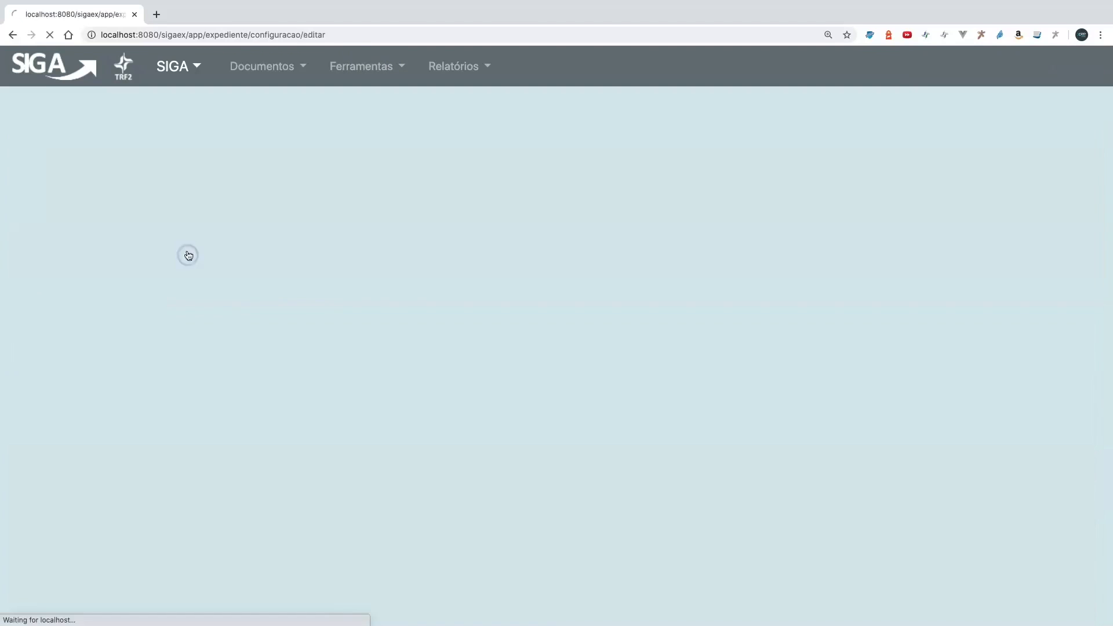
click(192, 218)
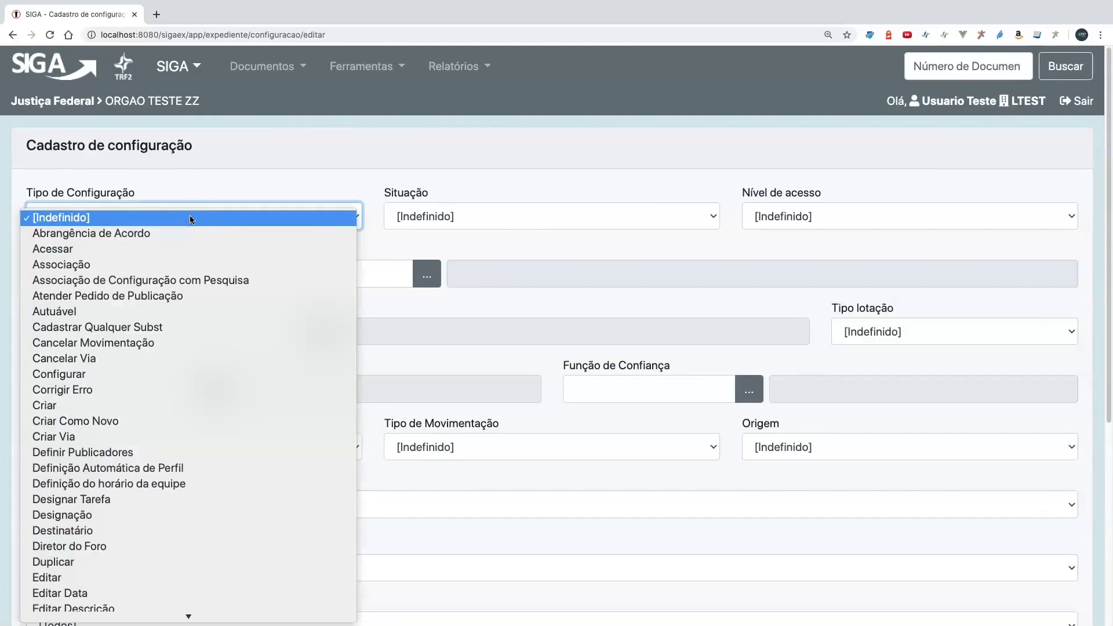
key(i)
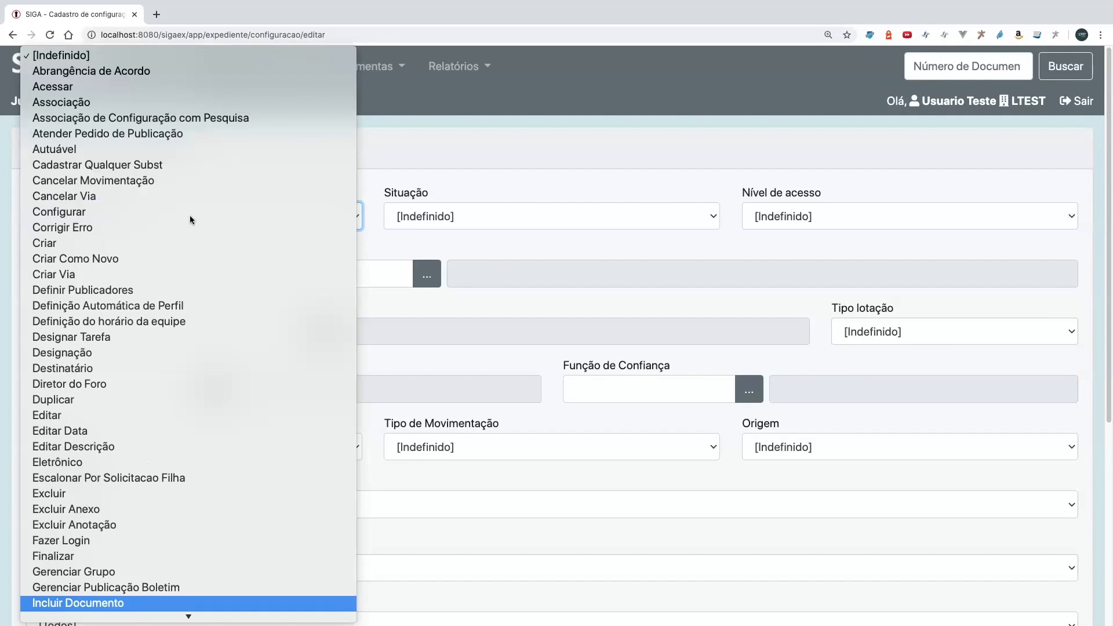
key(Down)
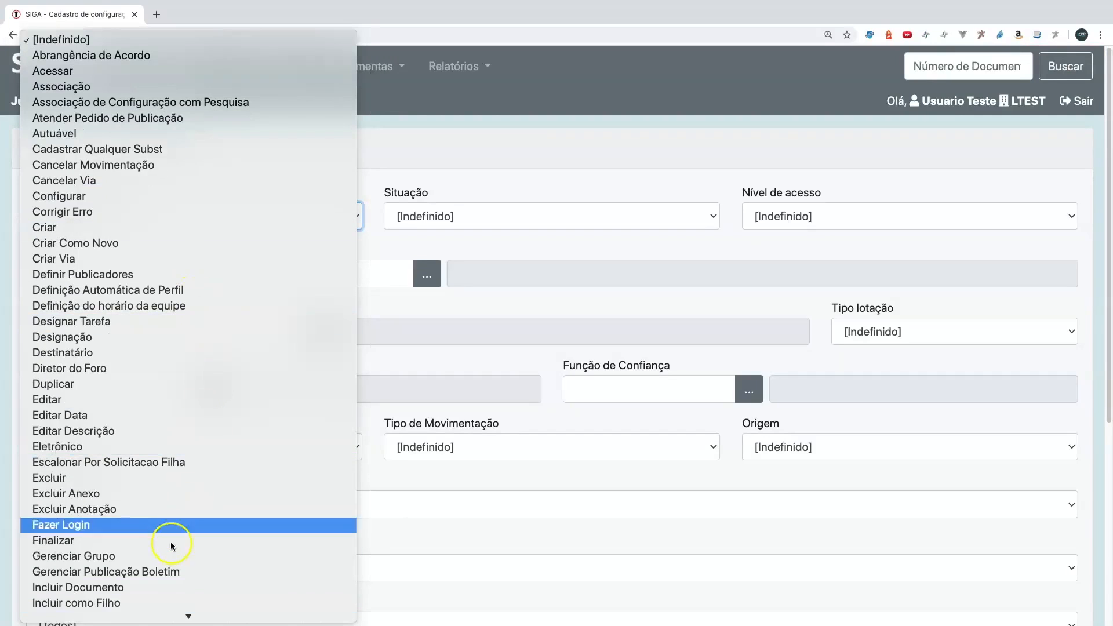
click(174, 603)
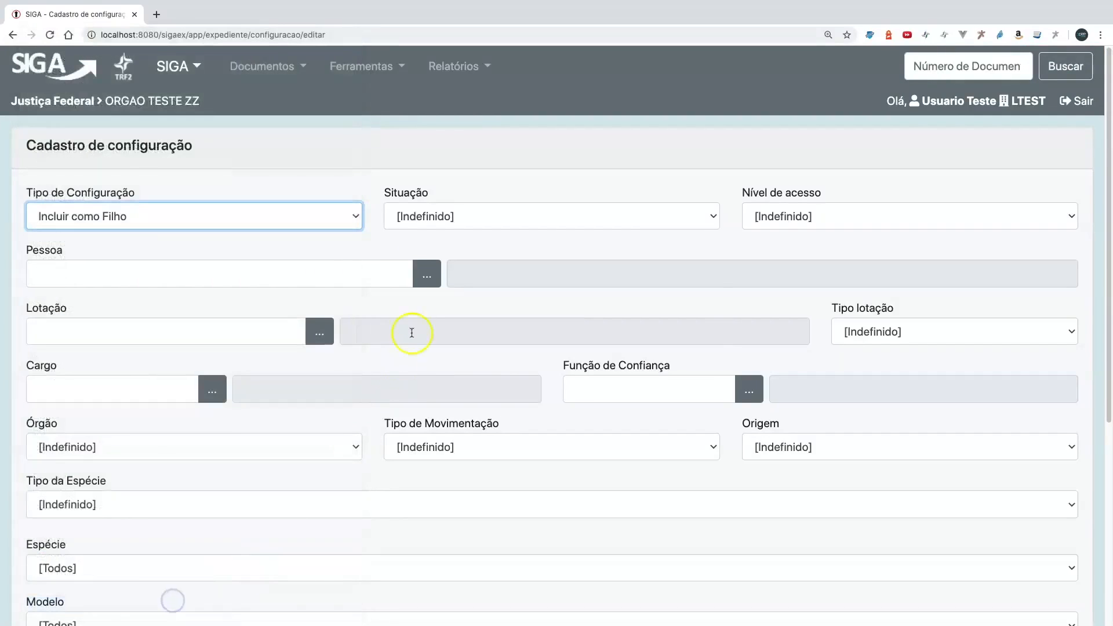
click(424, 219)
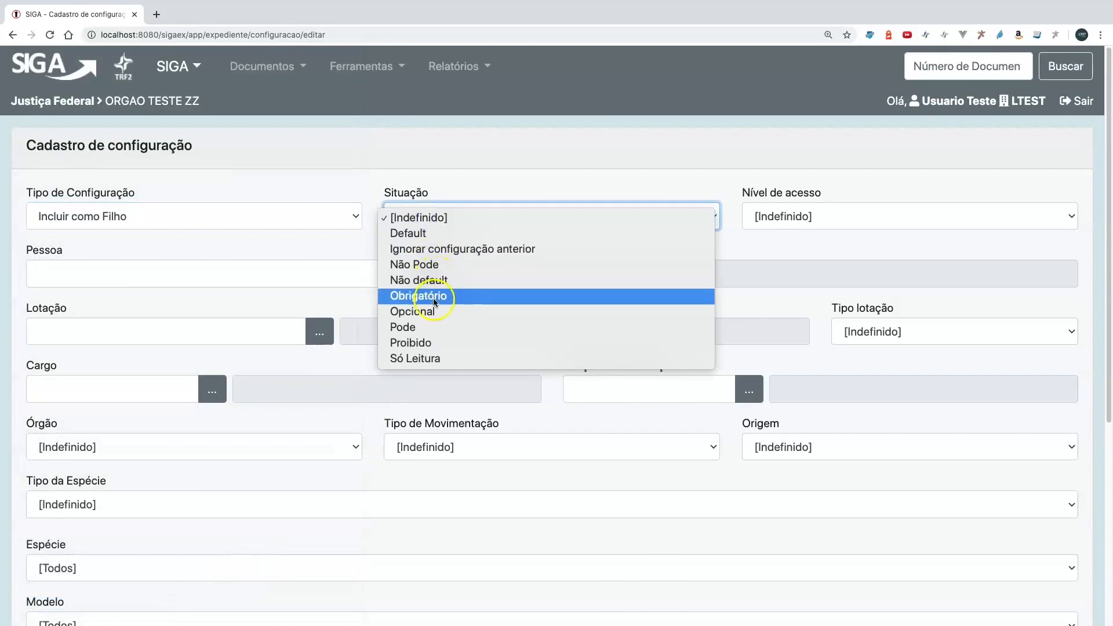
click(434, 326)
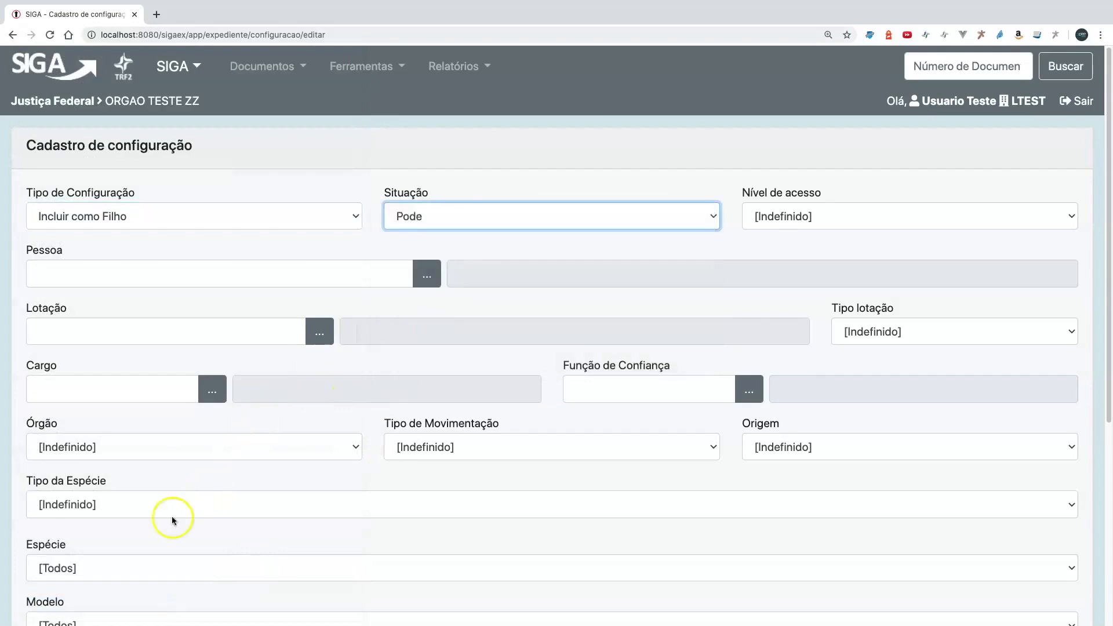
- Apply the configuration to the Atestado Médico model and save it
scroll(145, 567, down, 1)
scroll(133, 554, down, 2)
click(121, 544)
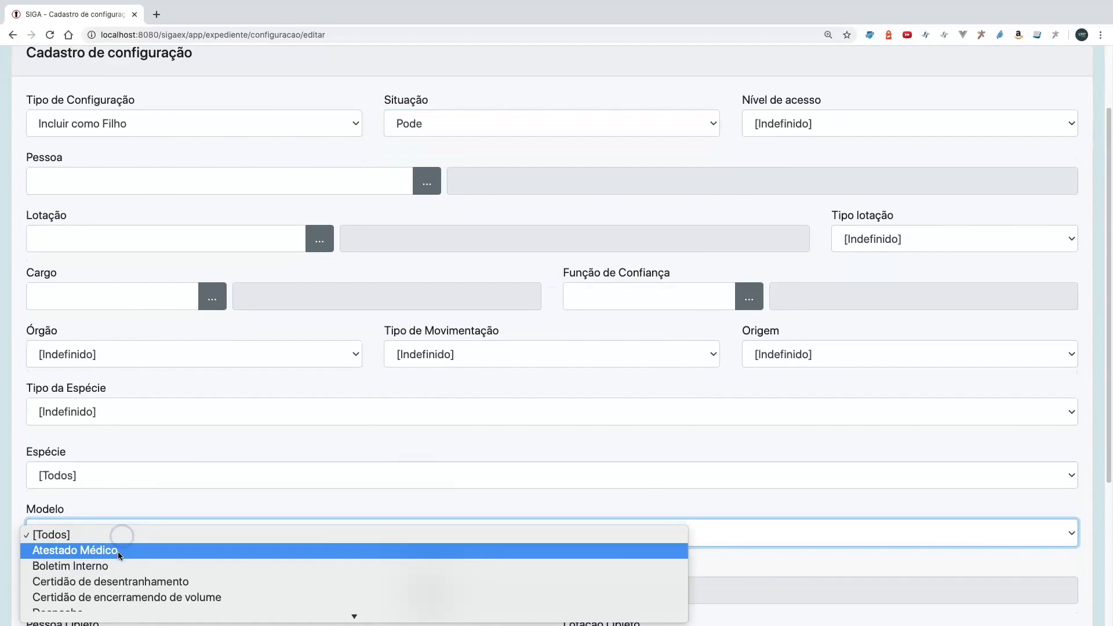
click(124, 540)
click(166, 480)
scroll(157, 484, down, 7)
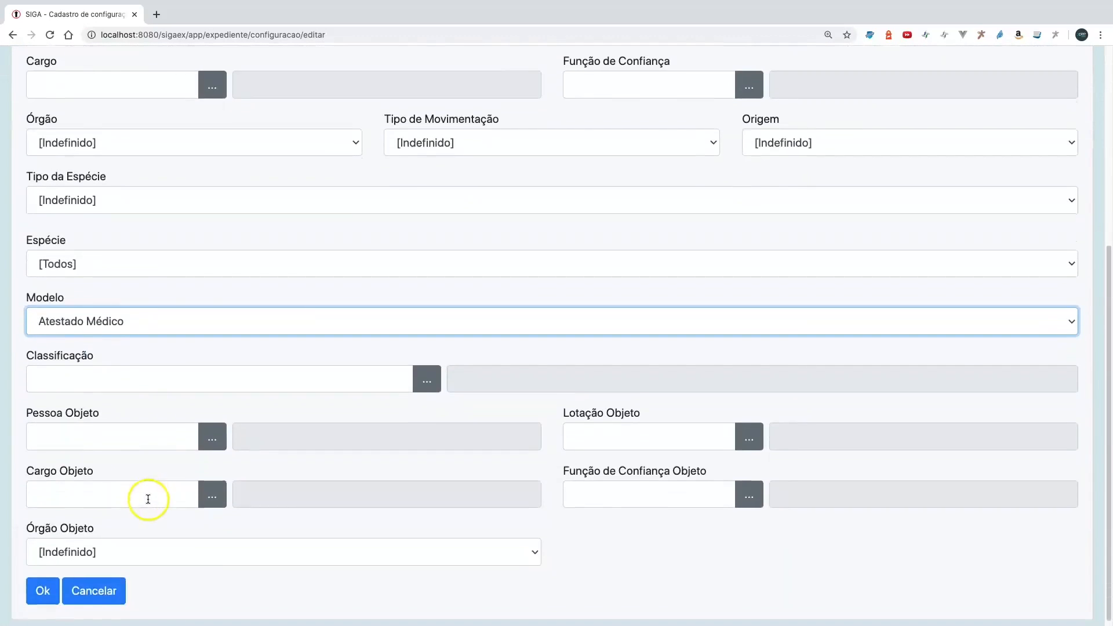
click(43, 587)
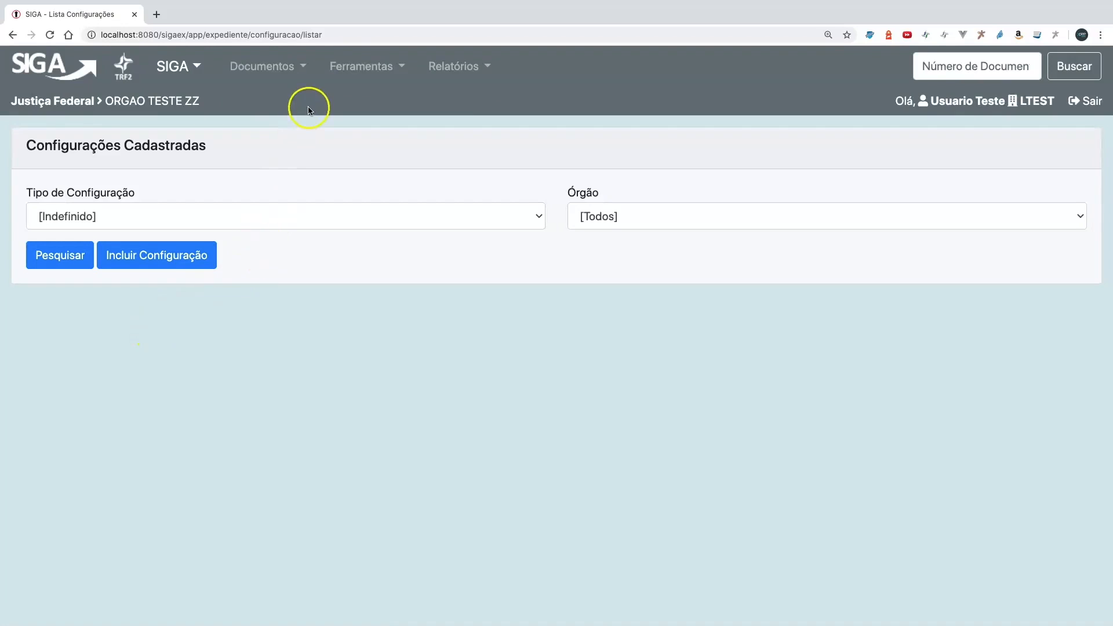
- Open the Dispensa Médica model for editing from the registered models
click(358, 73)
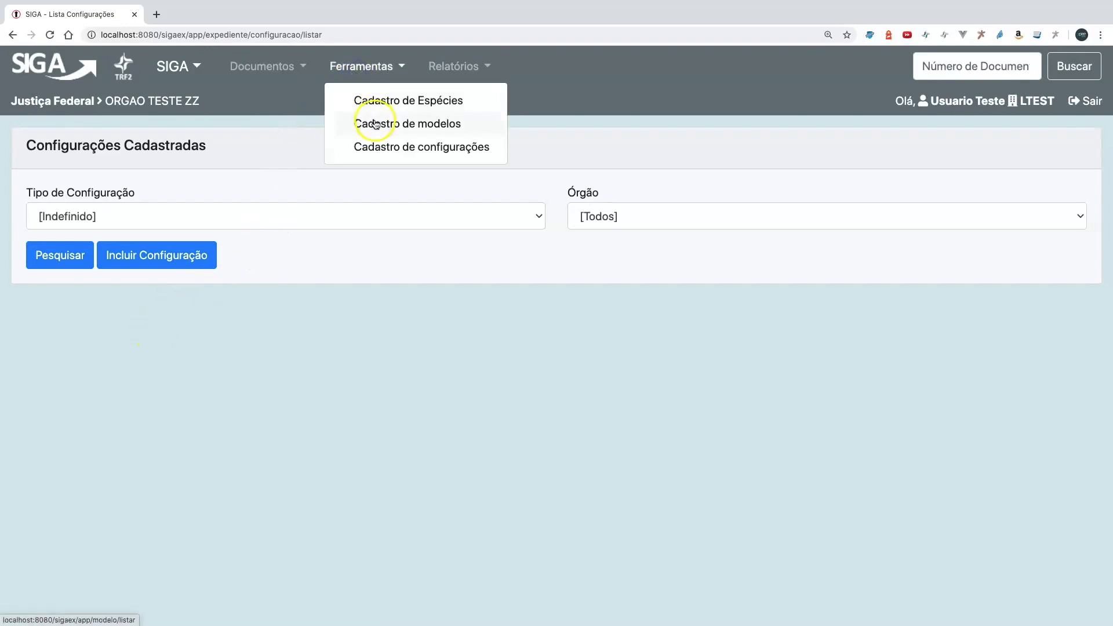
click(356, 121)
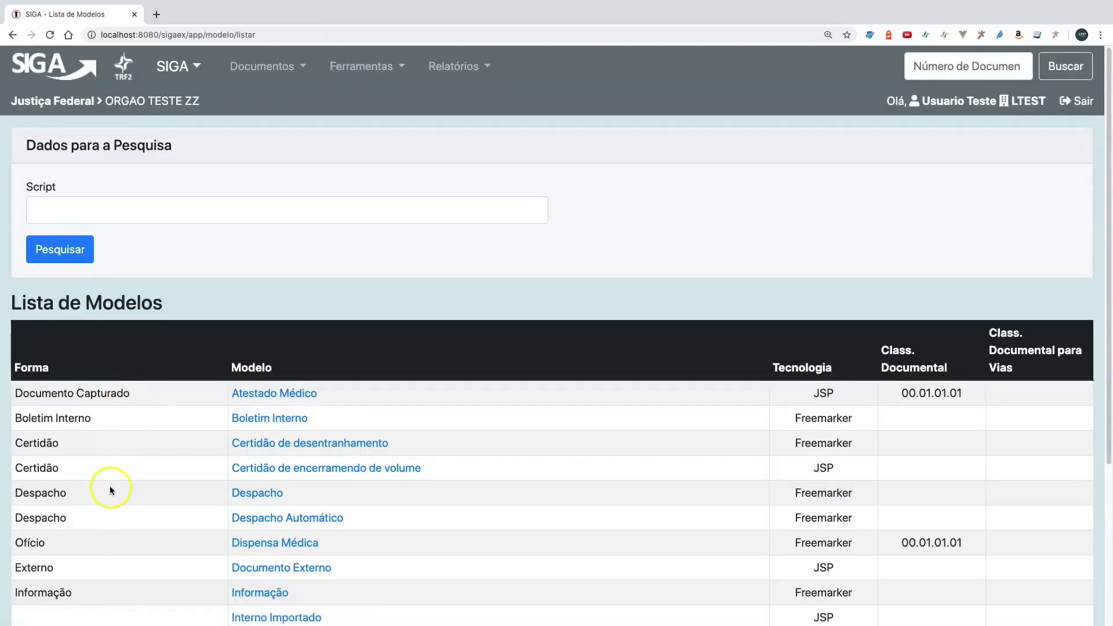
scroll(109, 487, down, 3)
scroll(109, 490, down, 1)
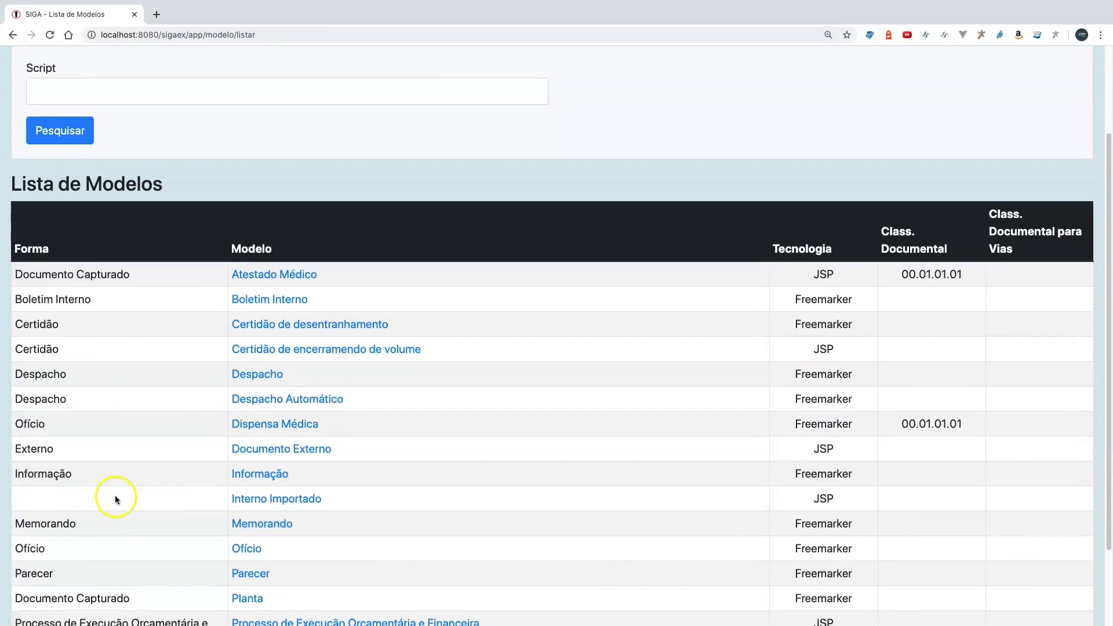
click(274, 425)
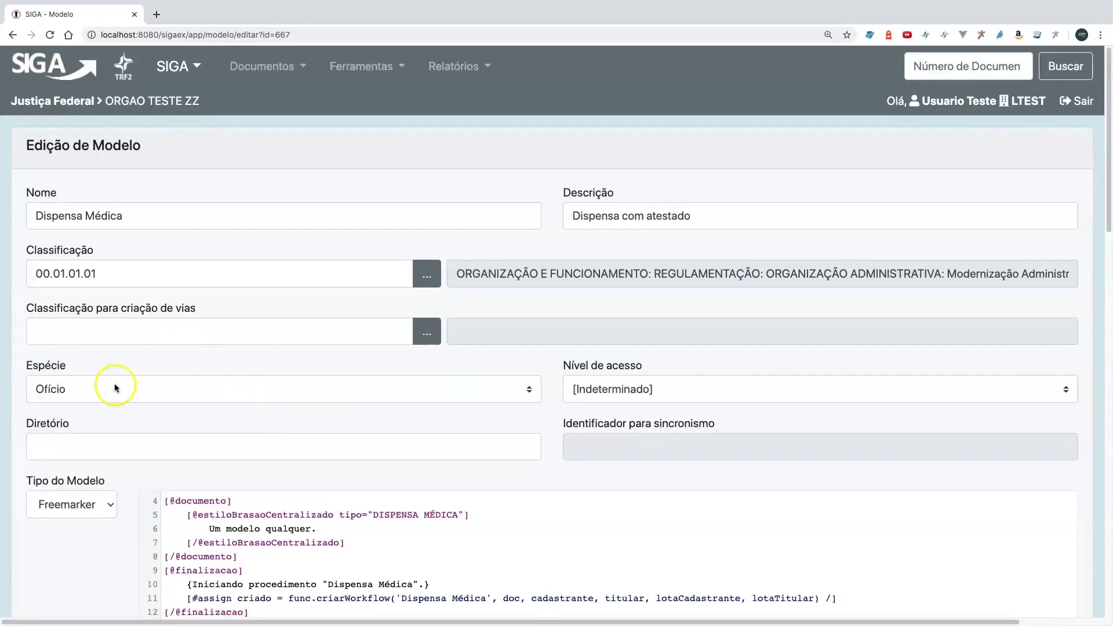
- Set the Dispensa Médica model's species to Formulário and save the model
click(114, 388)
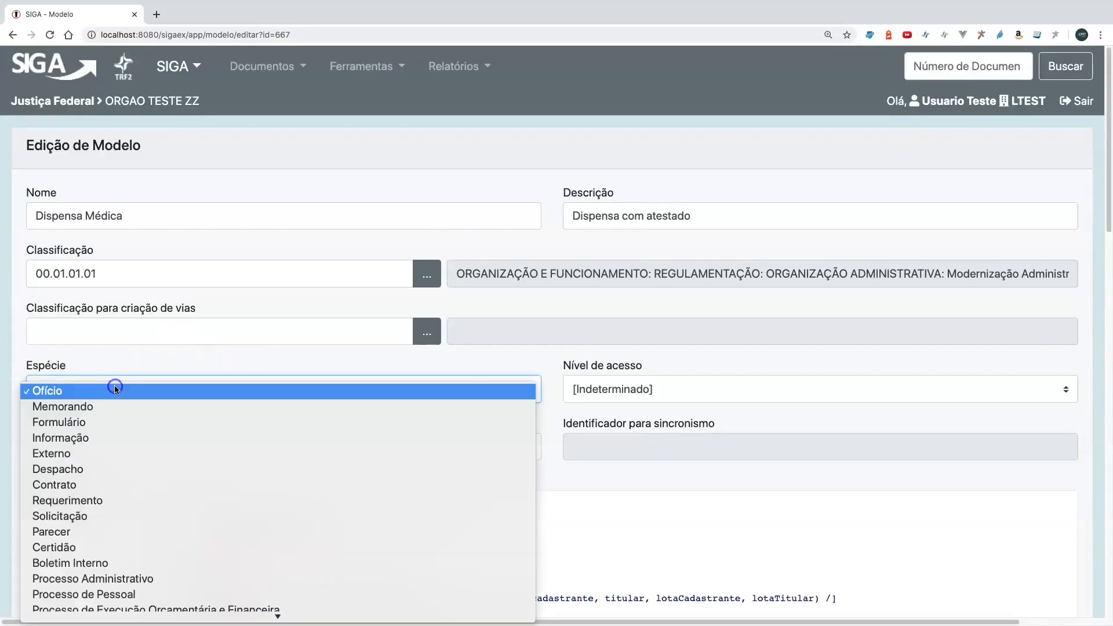
click(114, 423)
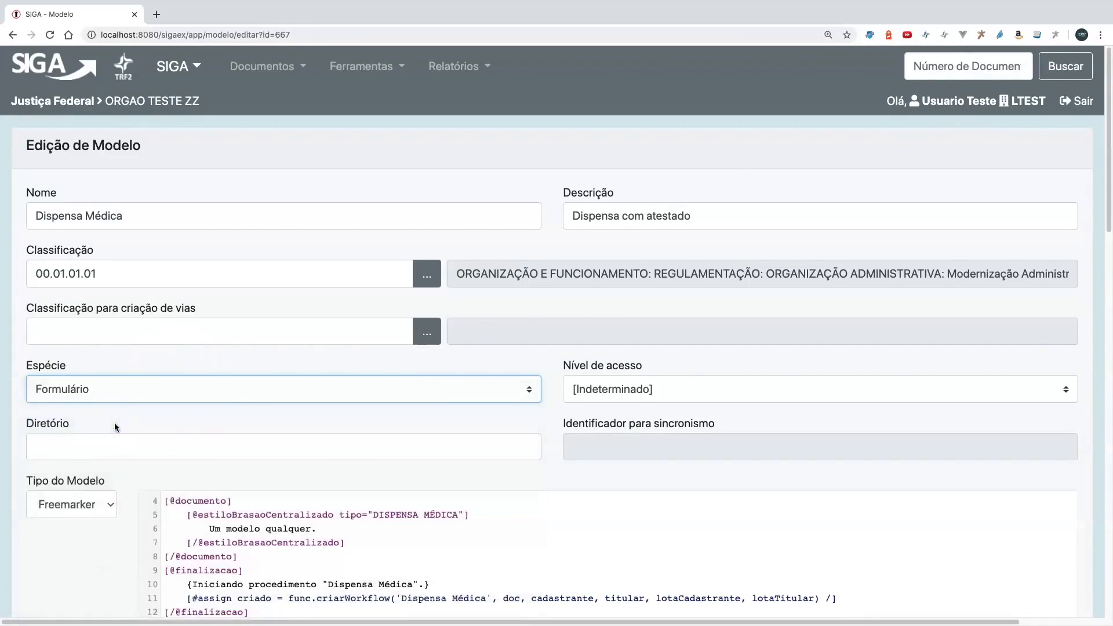
scroll(114, 424, down, 15)
scroll(73, 533, up, 10)
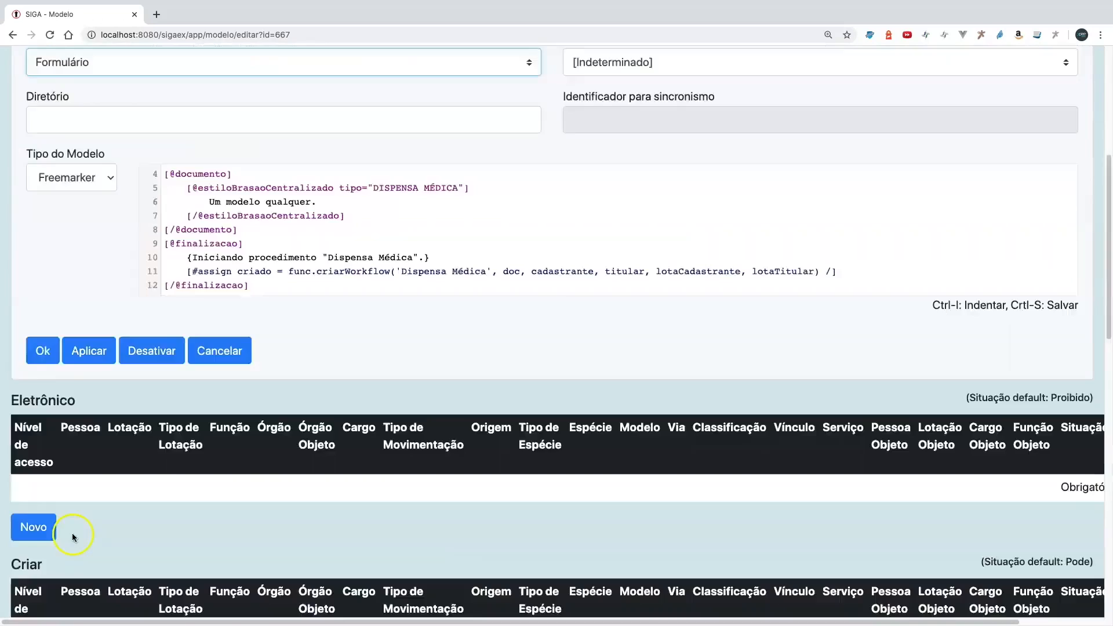
scroll(66, 528, up, 5)
scroll(66, 528, down, 4)
click(42, 438)
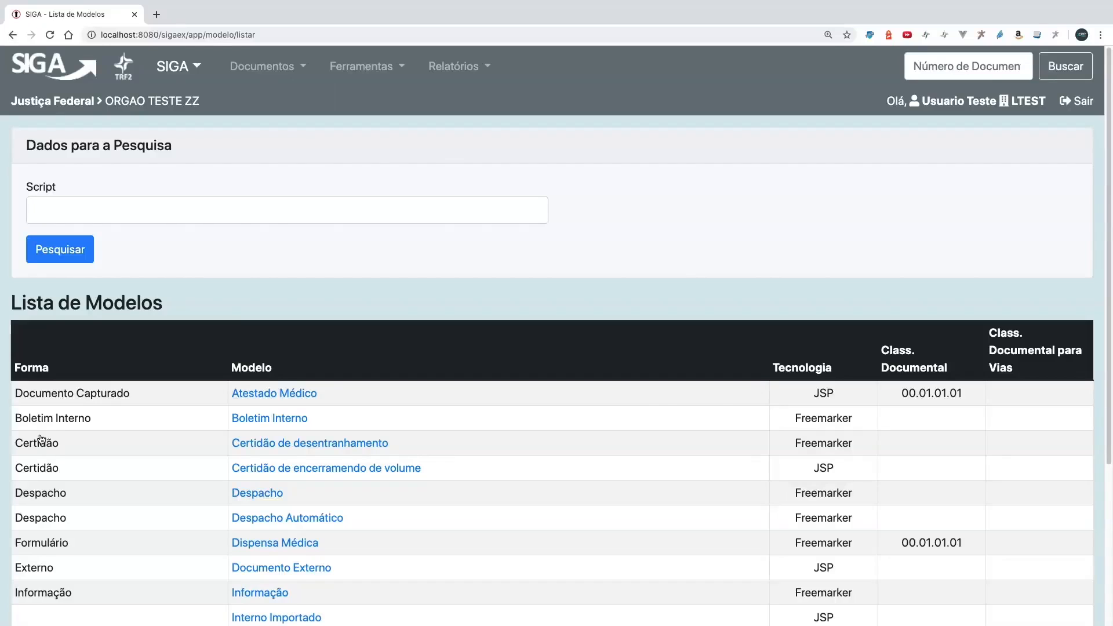
- Switch to the workflow module and start a new diagram in its diagram registry
click(52, 72)
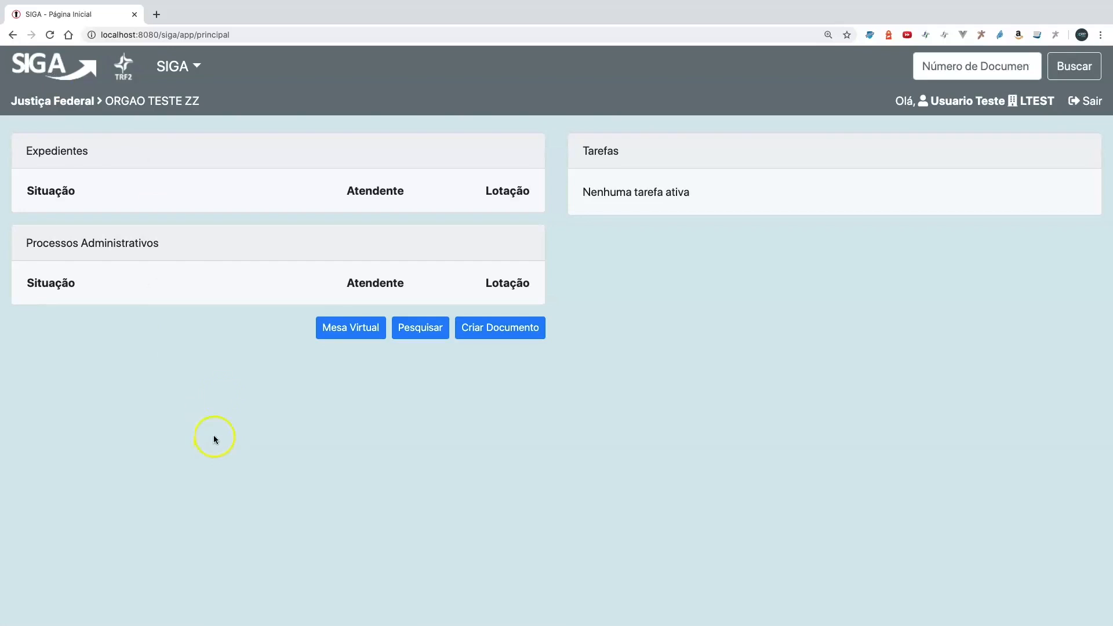
click(185, 66)
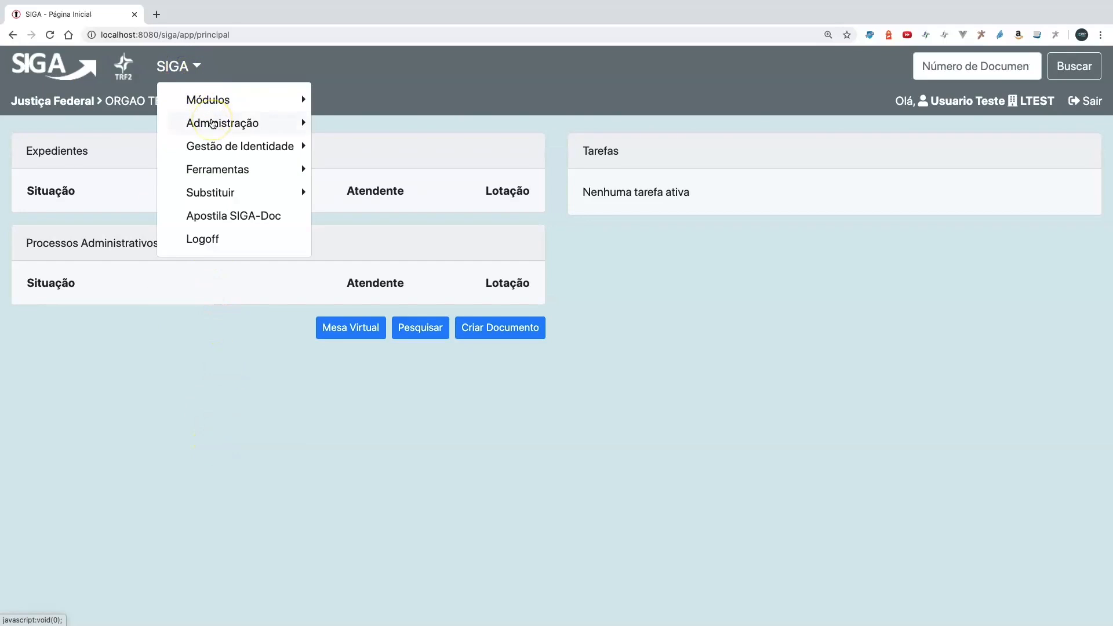
click(211, 101)
click(362, 130)
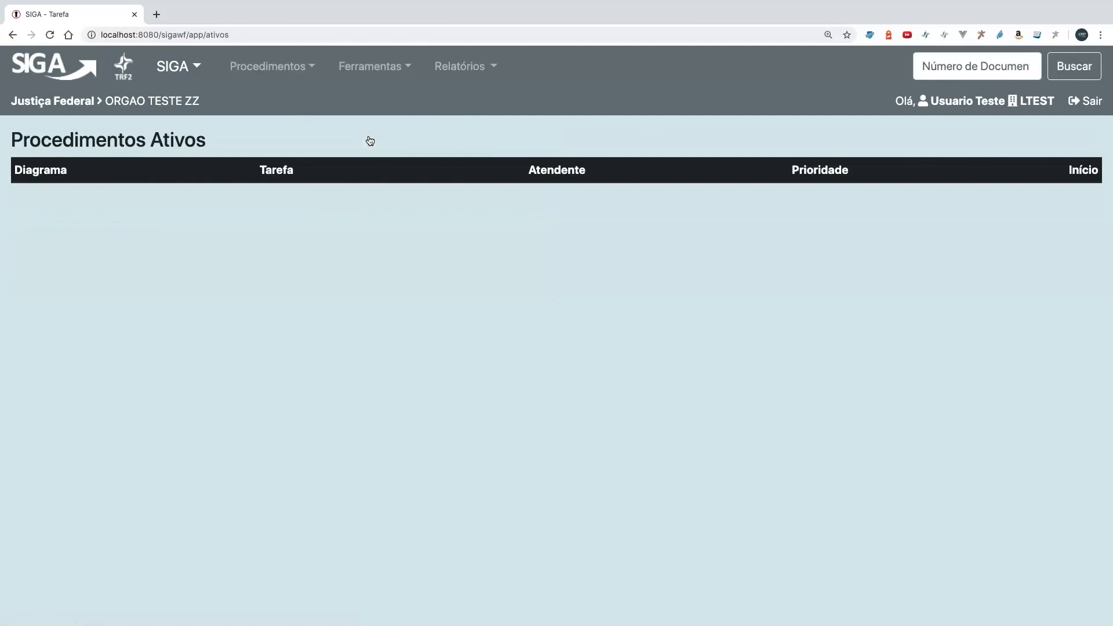
click(360, 67)
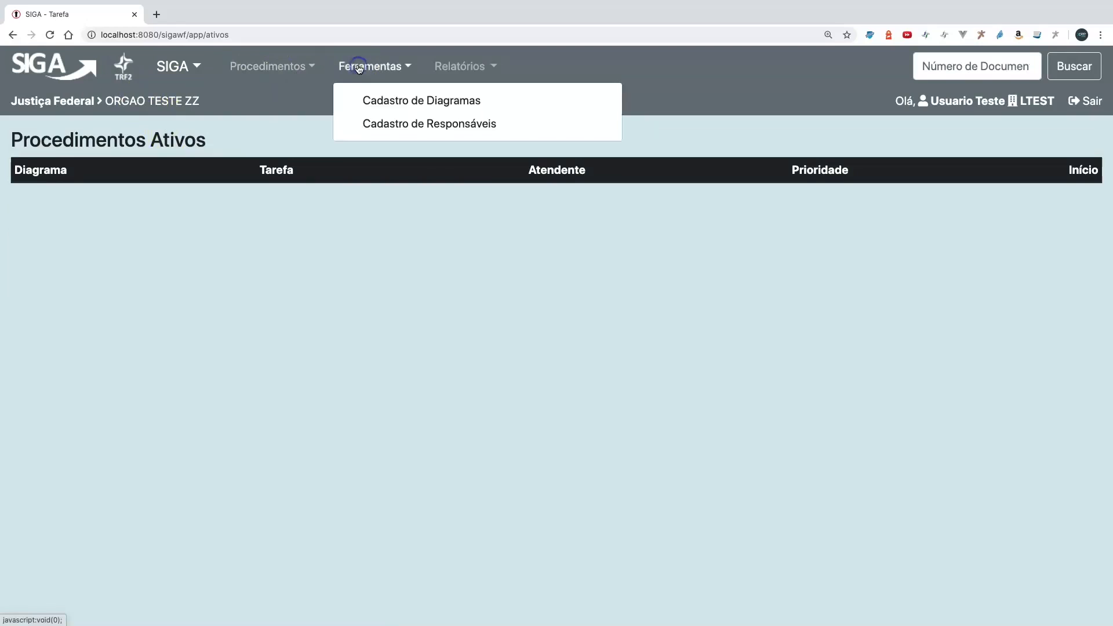
click(411, 102)
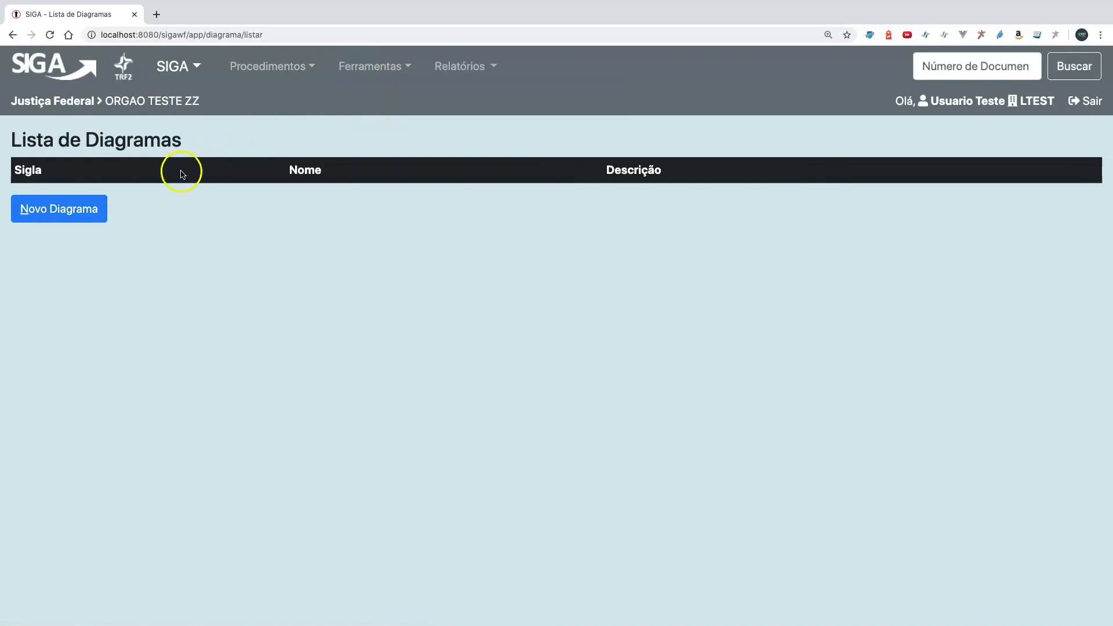
click(41, 211)
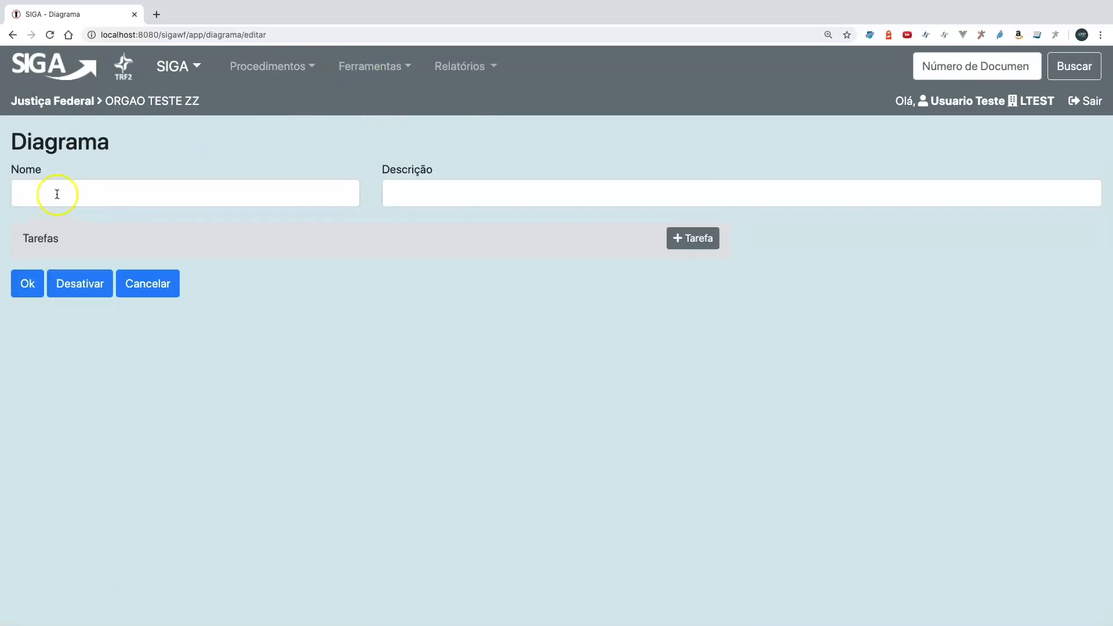
- Name the new diagram "Dispensa Médica" and give it the description "Dispensa com atestado"
click(58, 194)
key(Down)
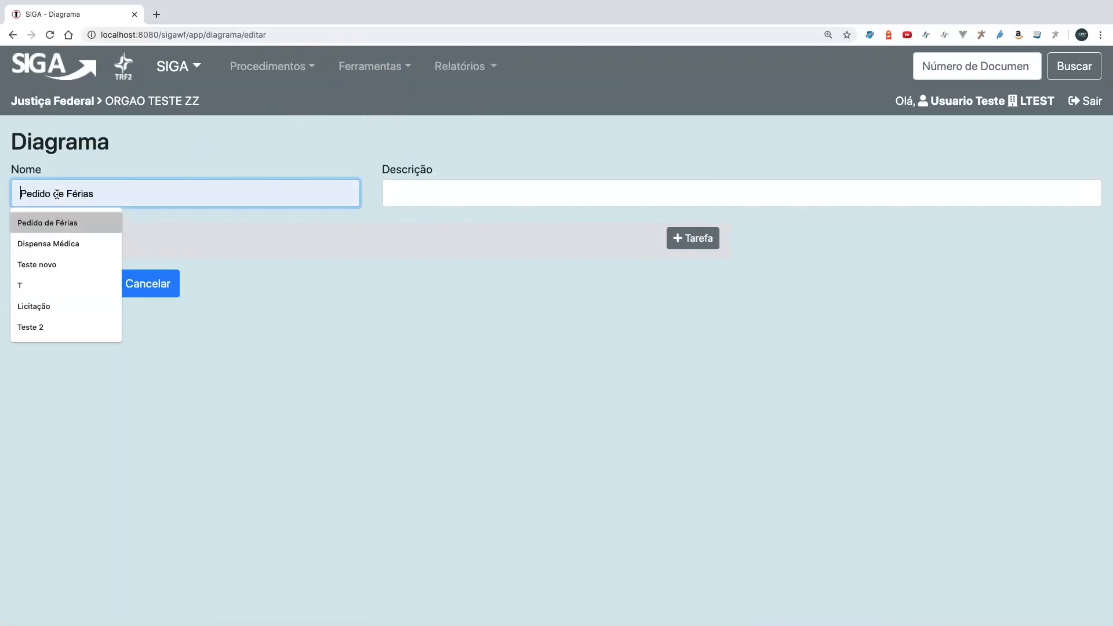
key(Down)
key(Return)
key(Tab)
key(Down)
key(Down)
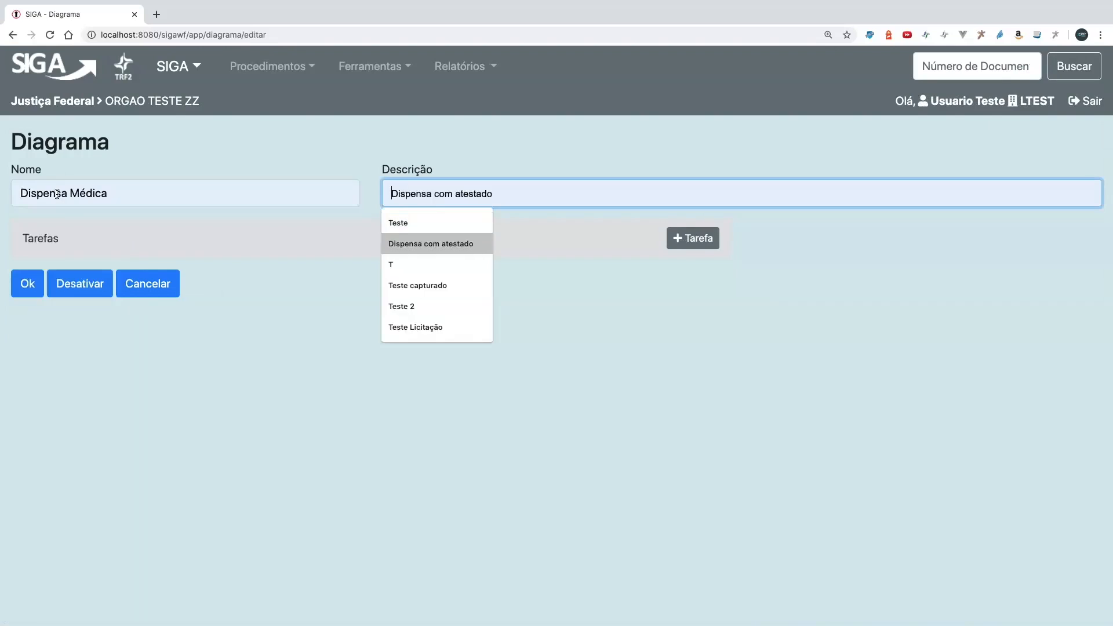
key(Return)
key(Tab)
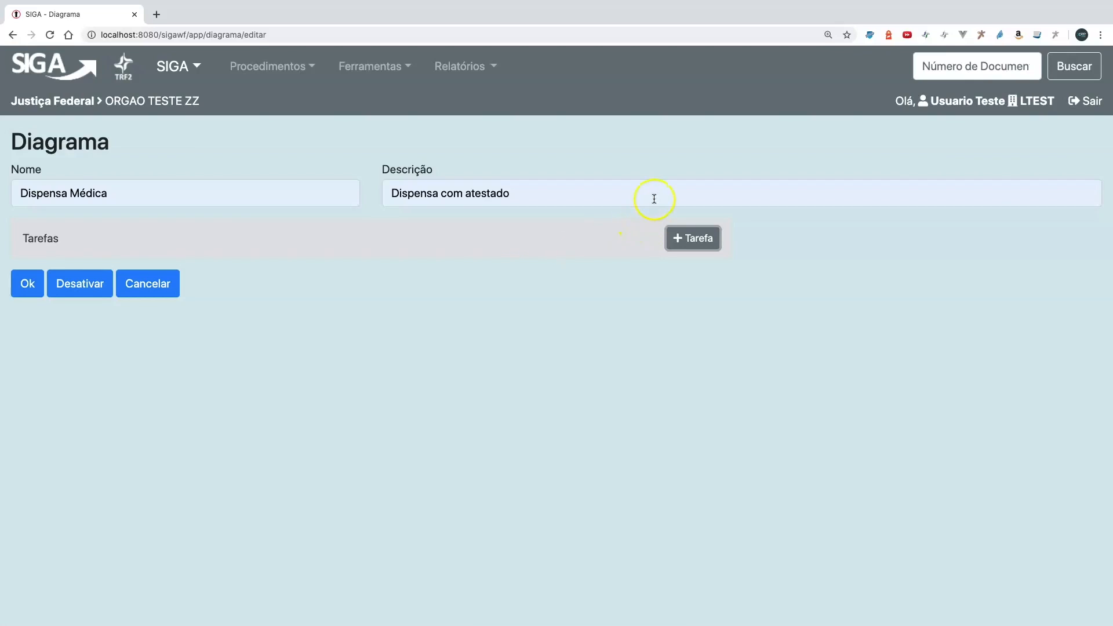
- Add a first task of type Principal: Aguardar Assinatura titled "Assinado?" to the diagram
click(684, 237)
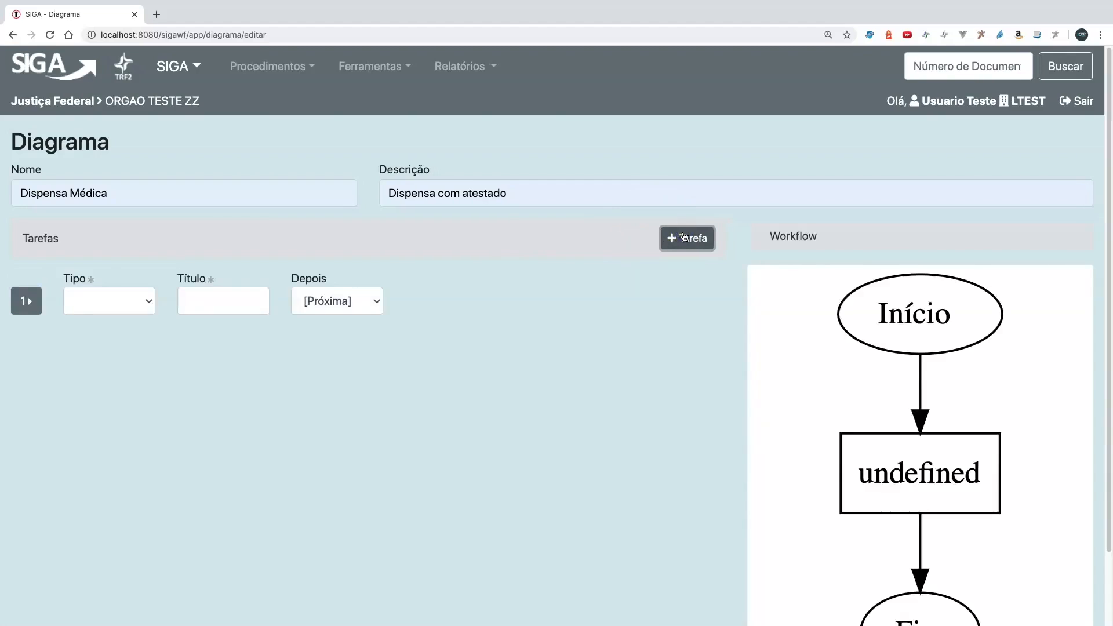
click(638, 282)
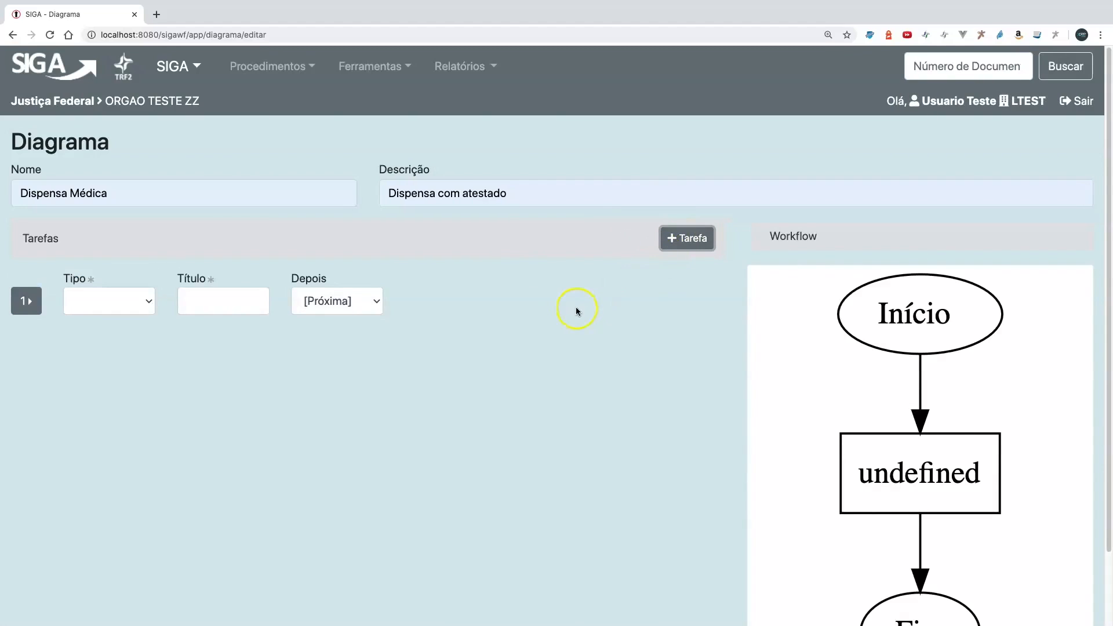
click(94, 302)
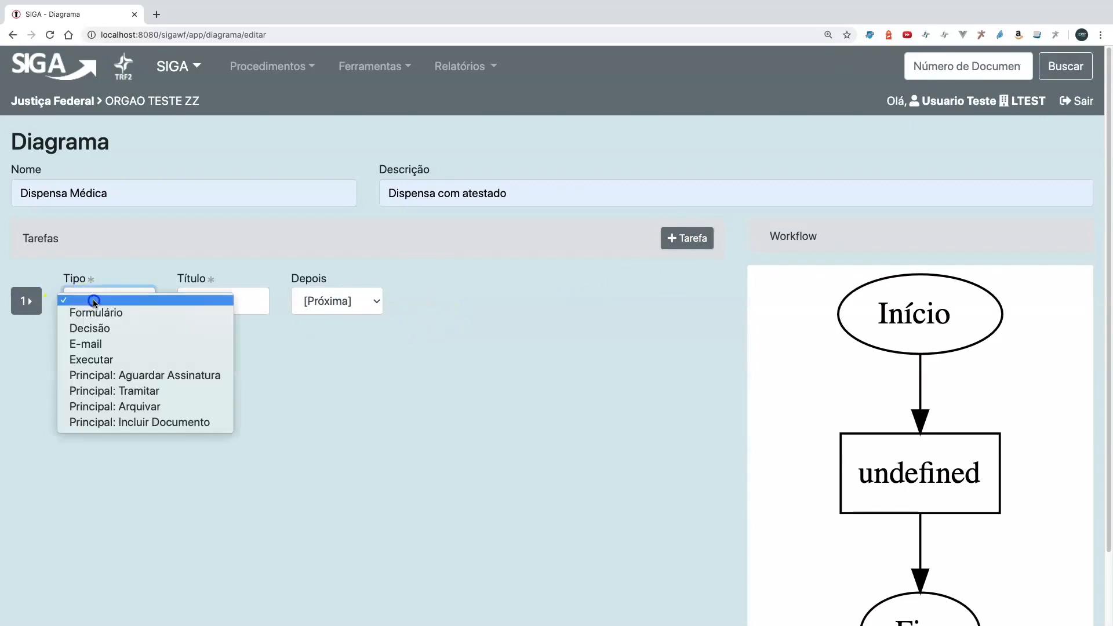
click(106, 329)
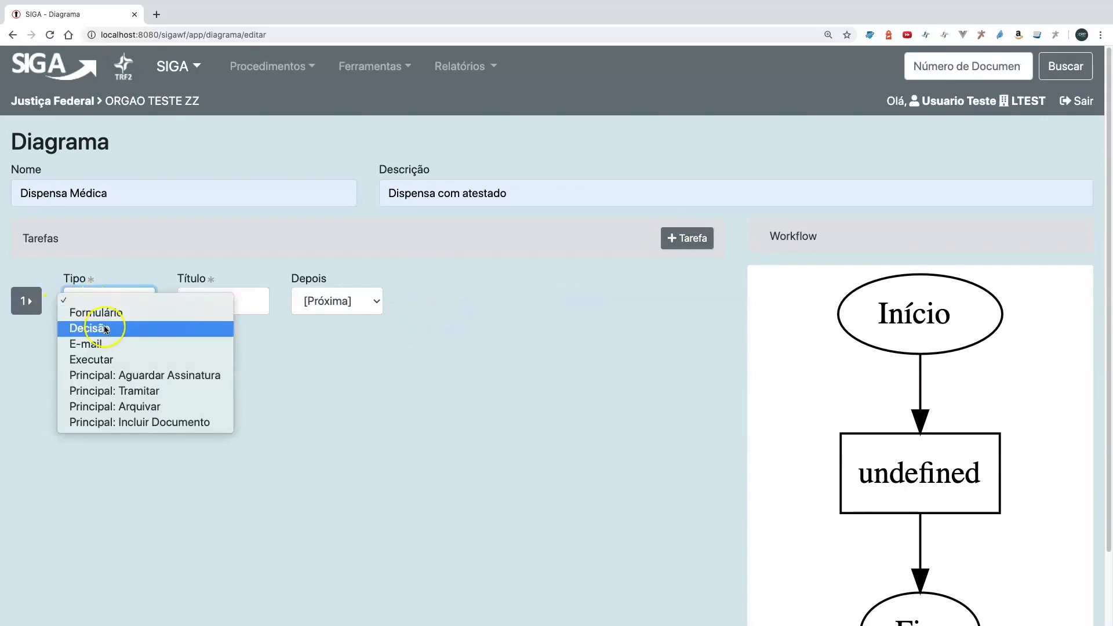
click(154, 376)
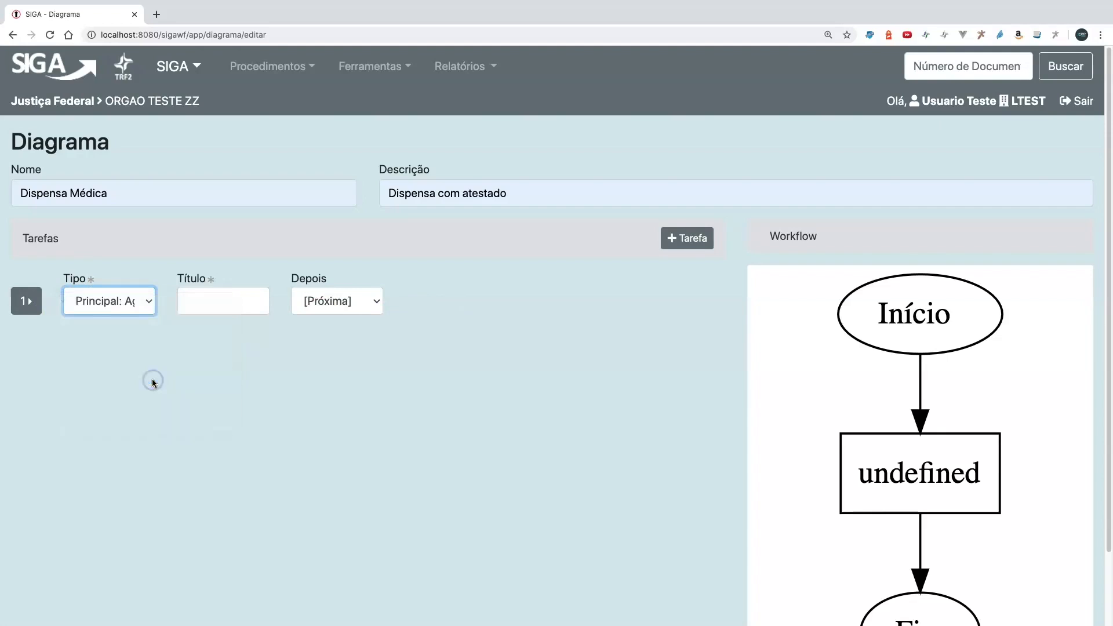
click(201, 301)
text(Assinado?)
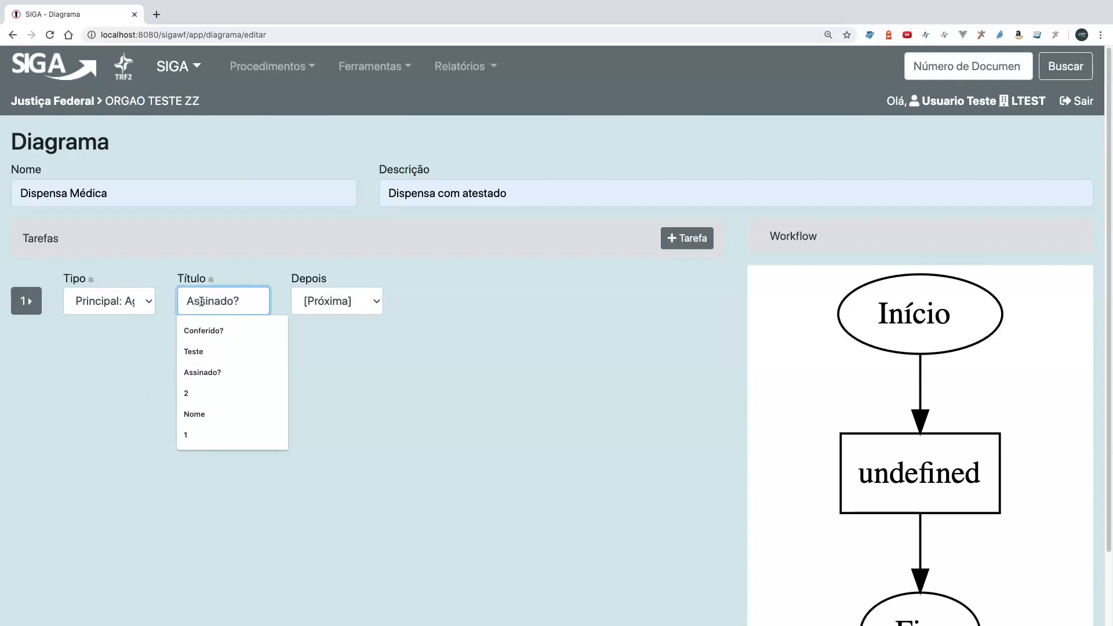
key(Tab)
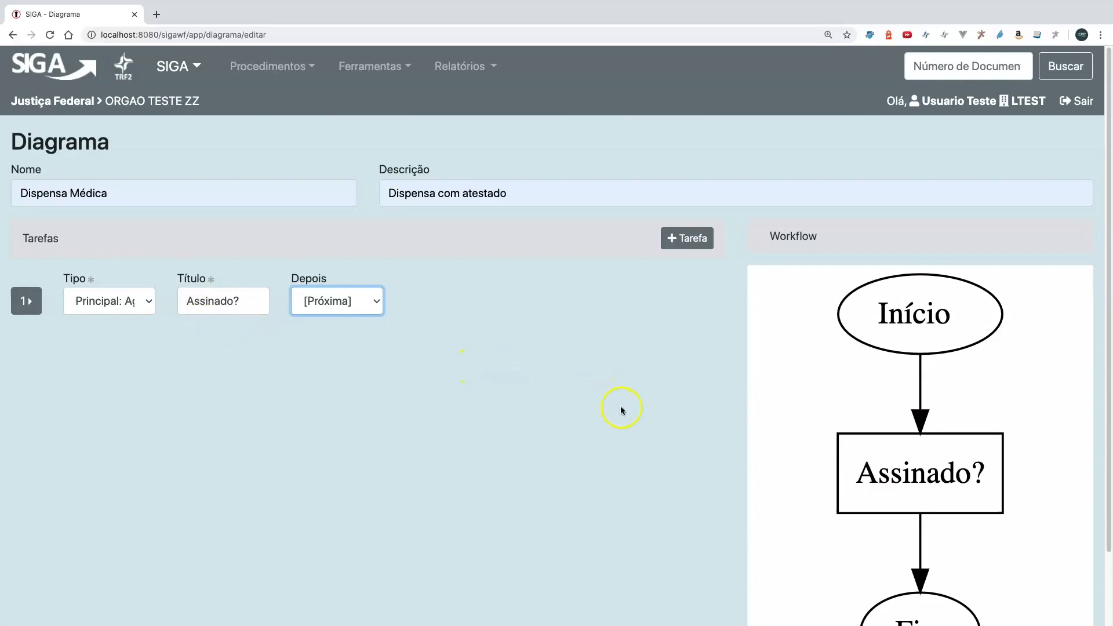
- Add a second task of type Principal: Incluir Documento titled "Incluir Atestado" to the diagram
scroll(622, 411, down, 2)
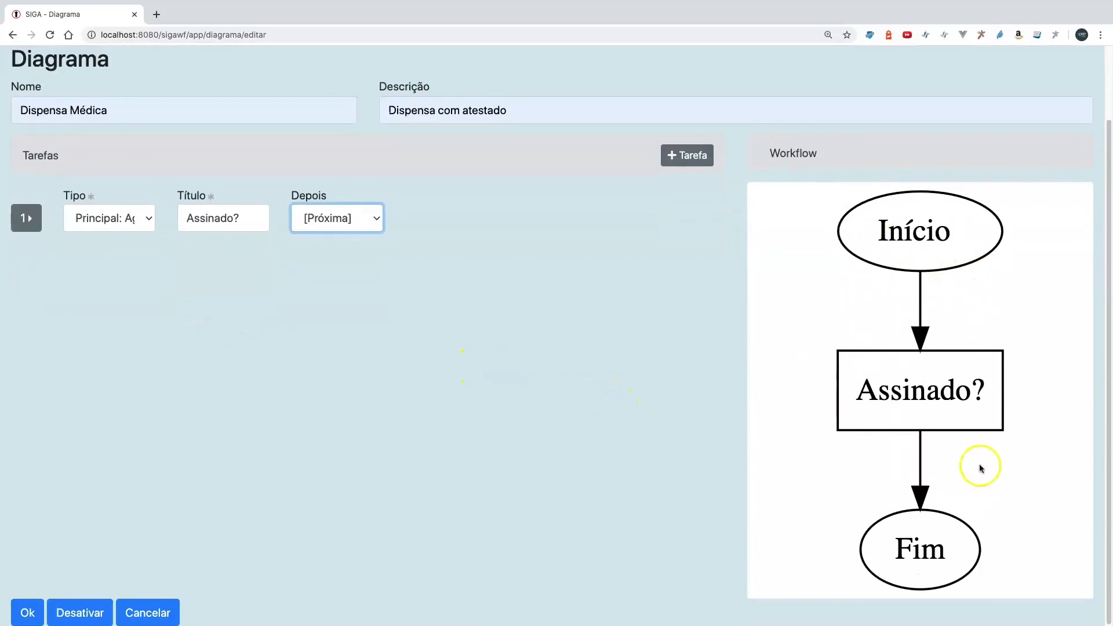
scroll(463, 372, up, 3)
click(679, 239)
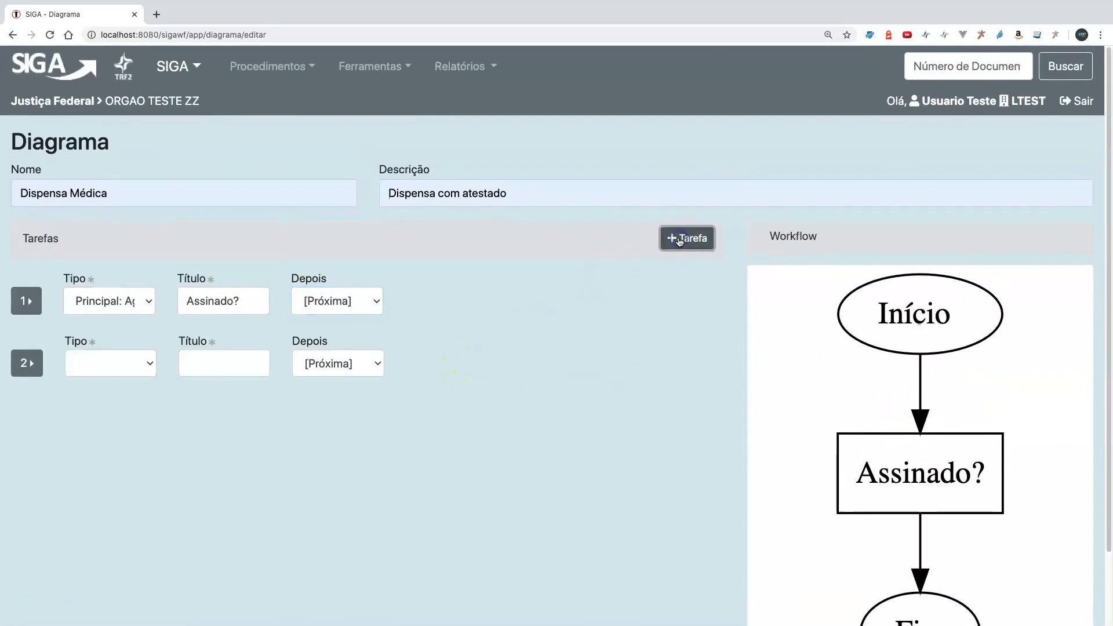
click(96, 367)
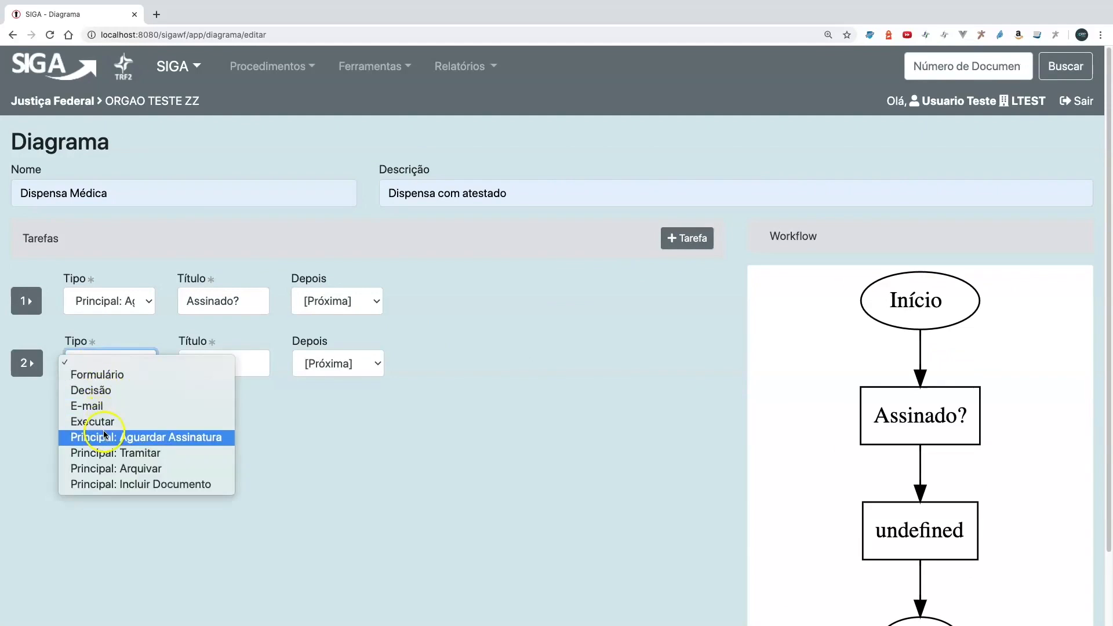
click(116, 485)
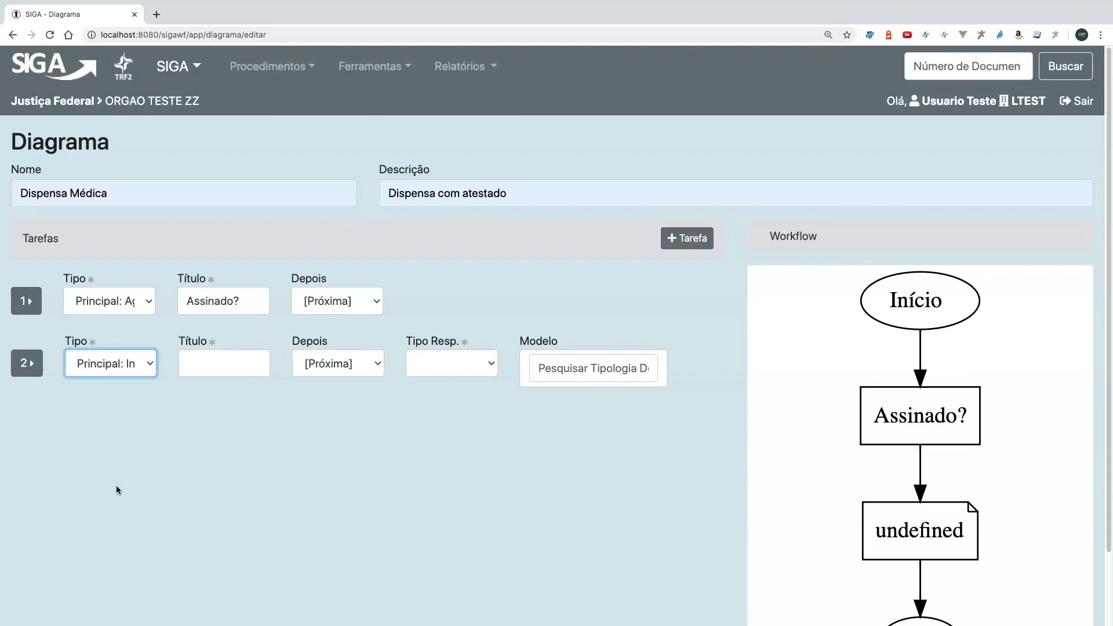
click(193, 361)
text(Incluir A)
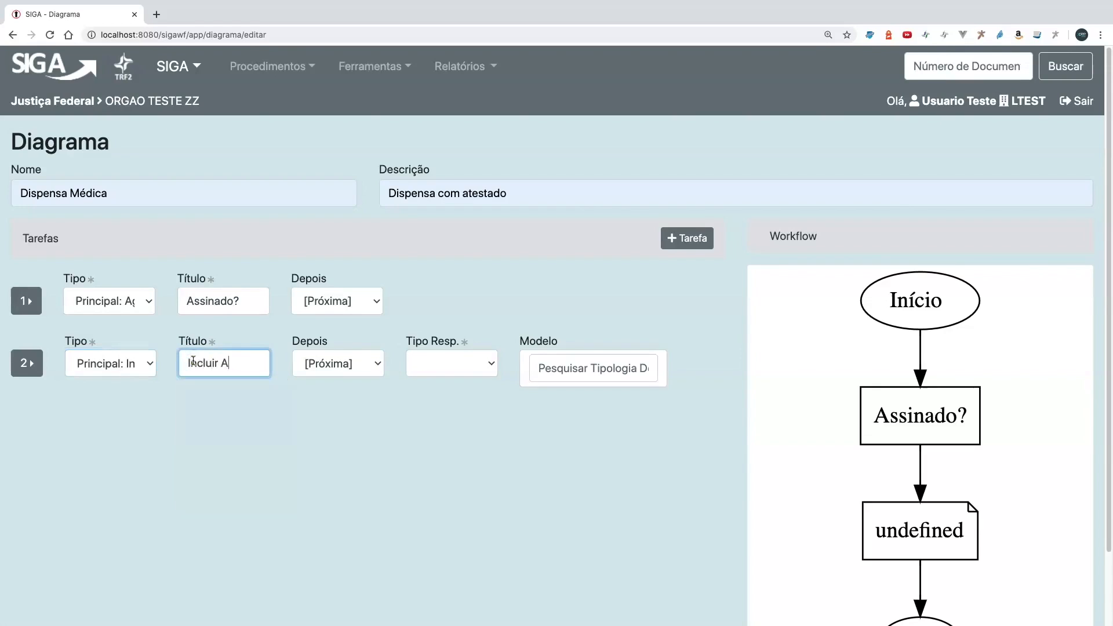
text(testado)
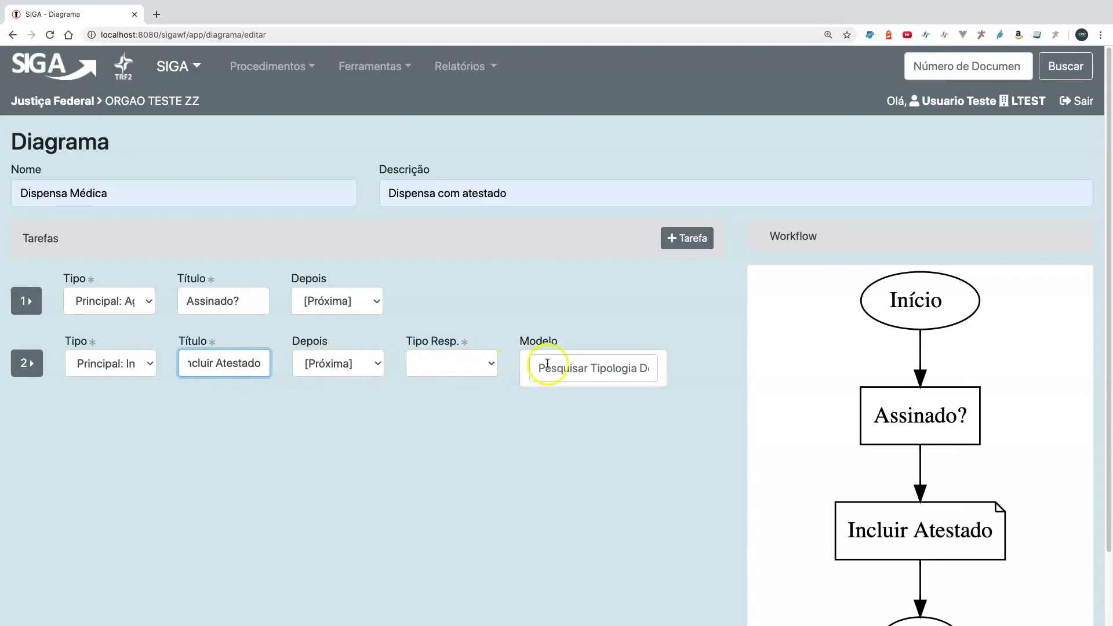
- Set the "Incluir Atestado" task's responsible type to Principal: Cadastrante and its model to Atestado Médico
click(433, 368)
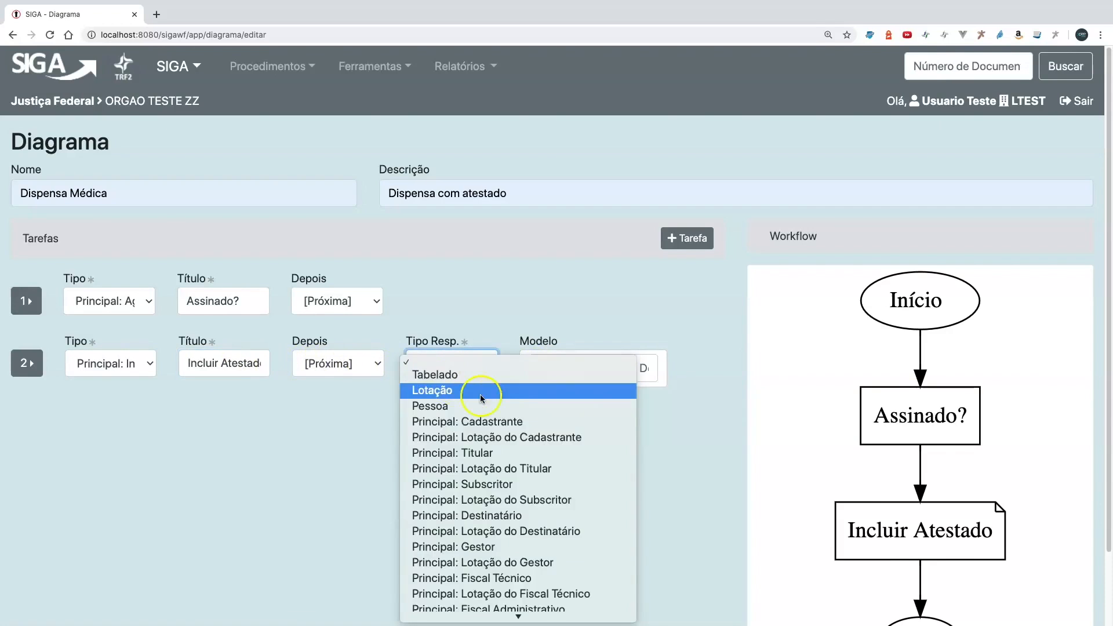
scroll(490, 492, down, 3)
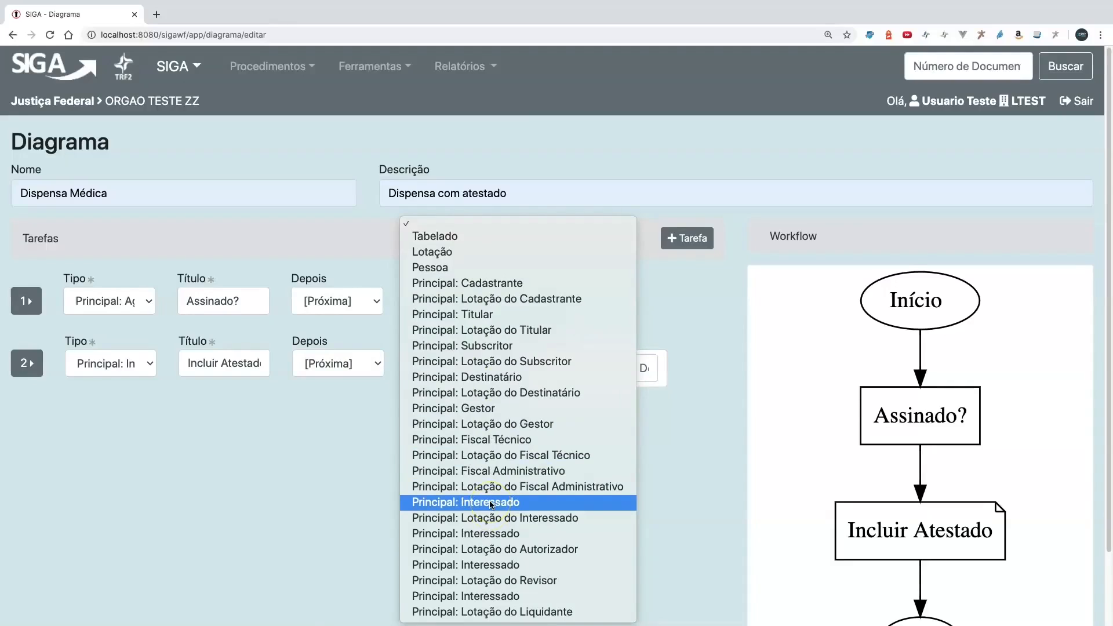
click(492, 286)
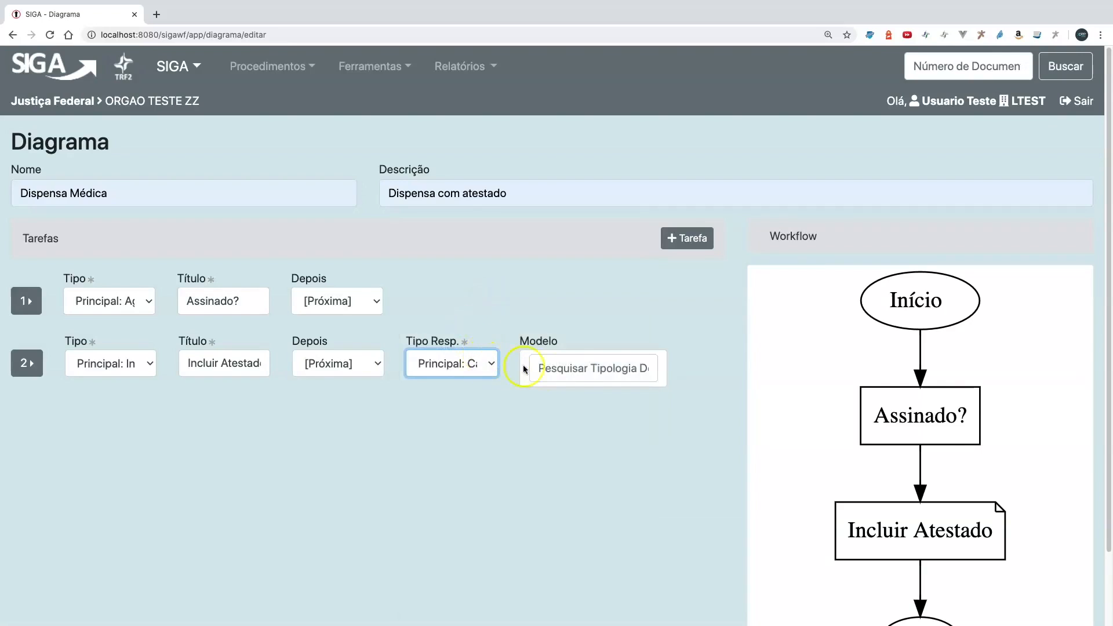
click(572, 368)
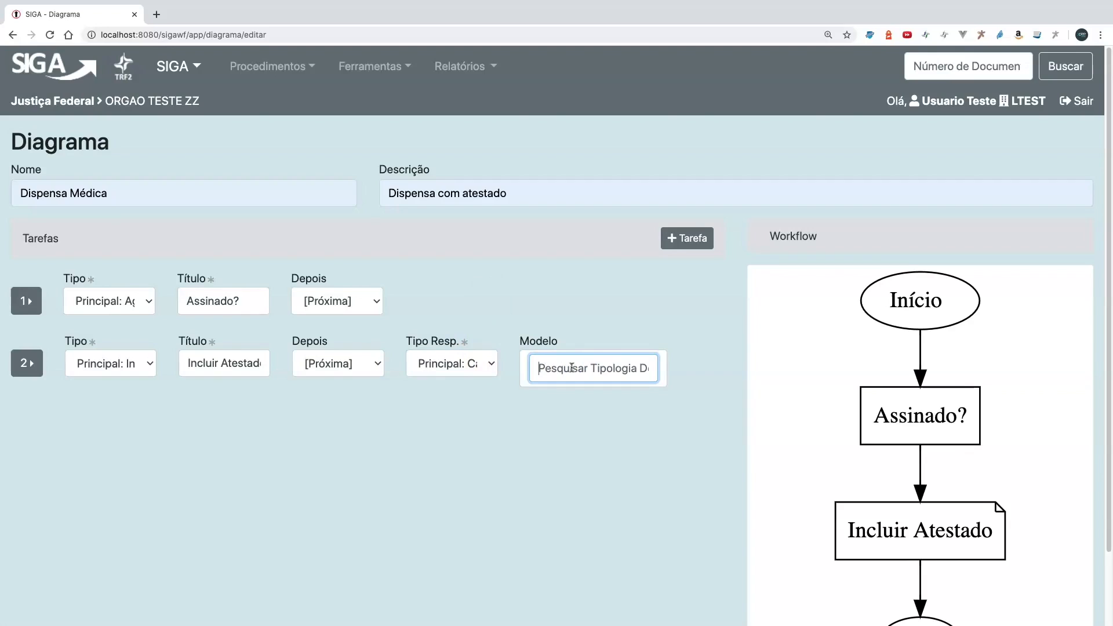
text(ates)
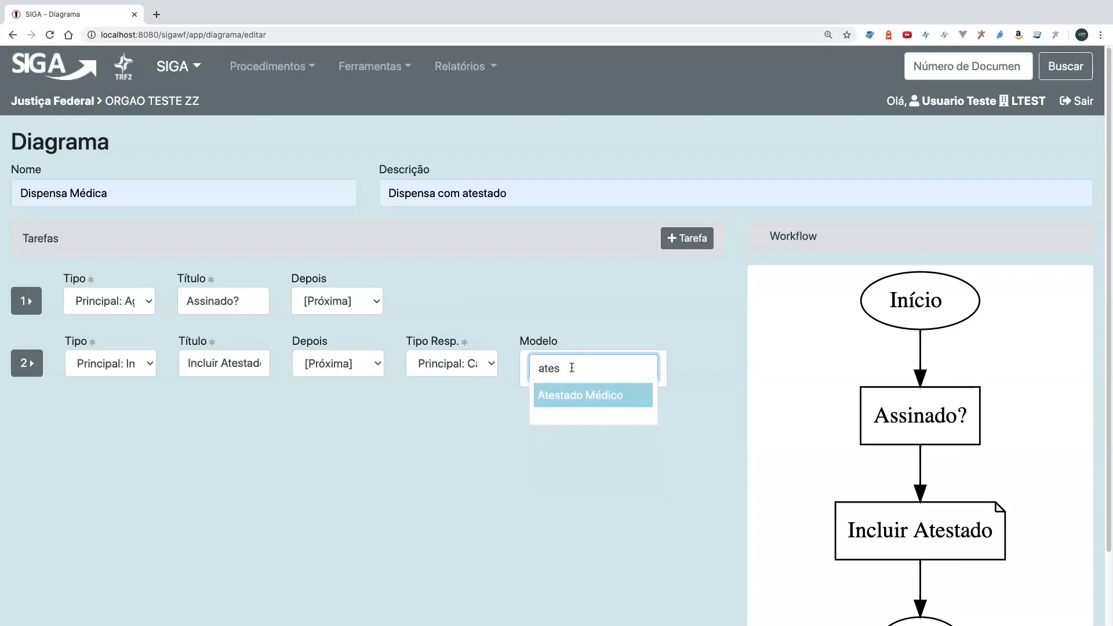
key(Return)
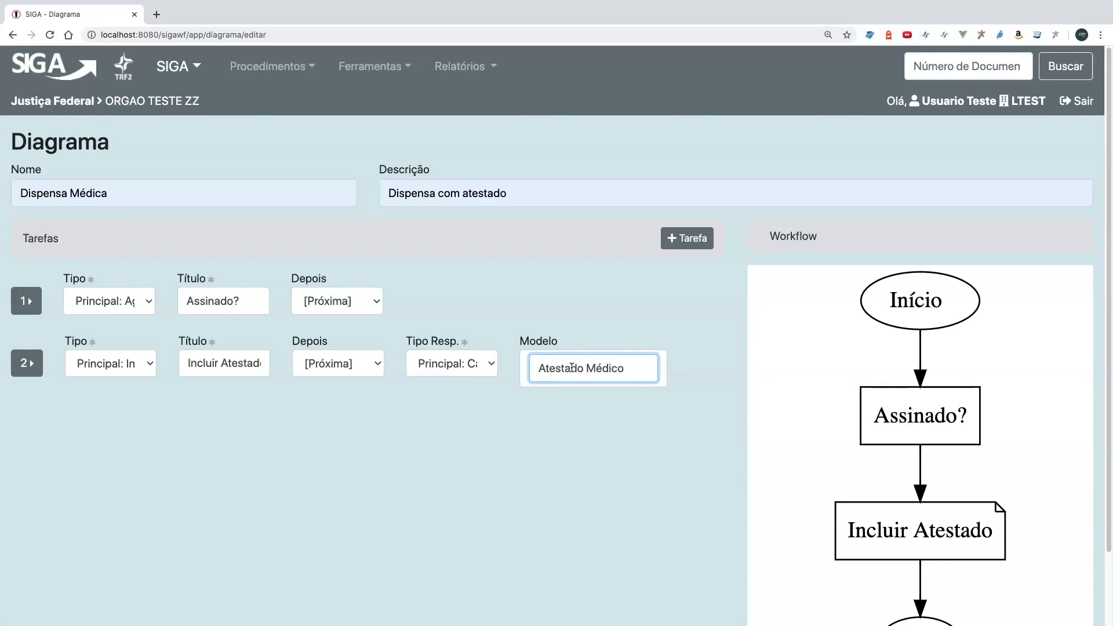
click(557, 427)
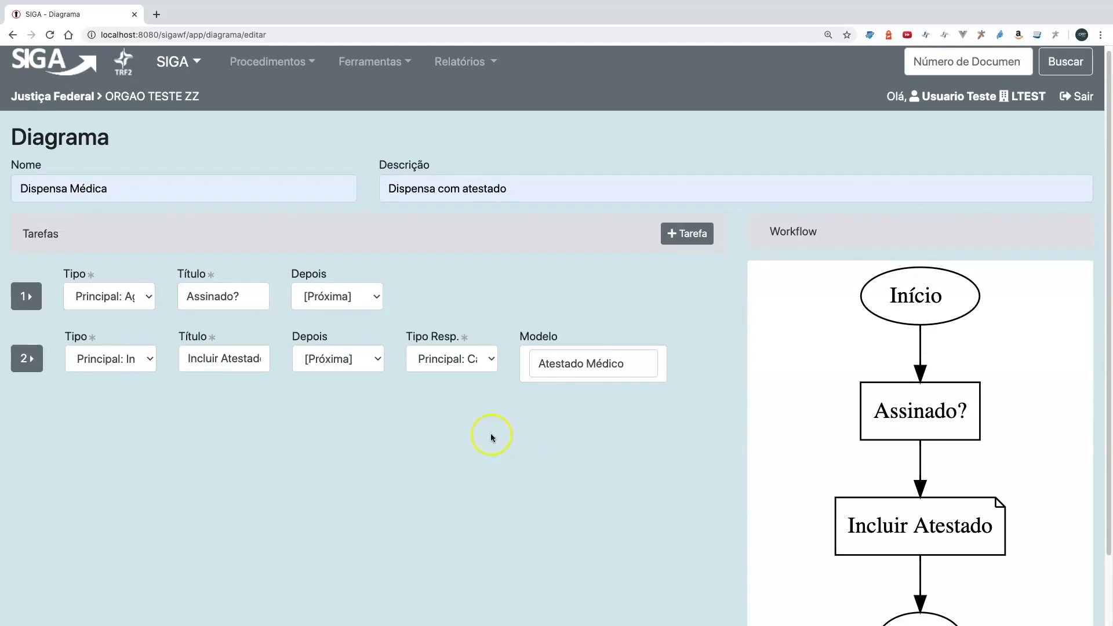
- Add a third task of type Formulário titled "Aprovado?" to the diagram
click(691, 234)
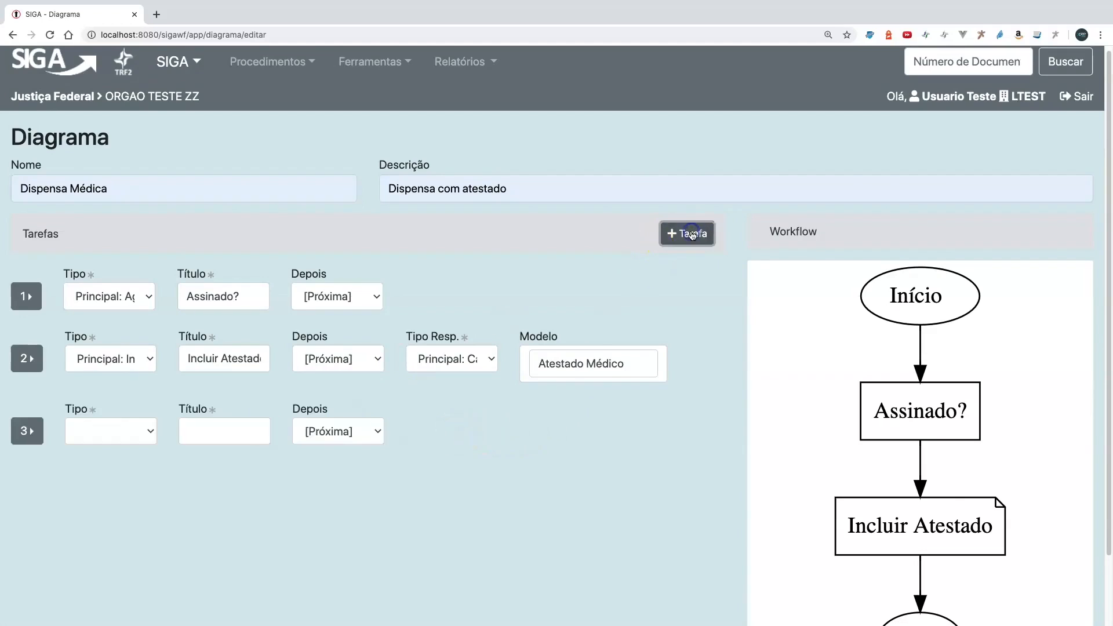
click(154, 420)
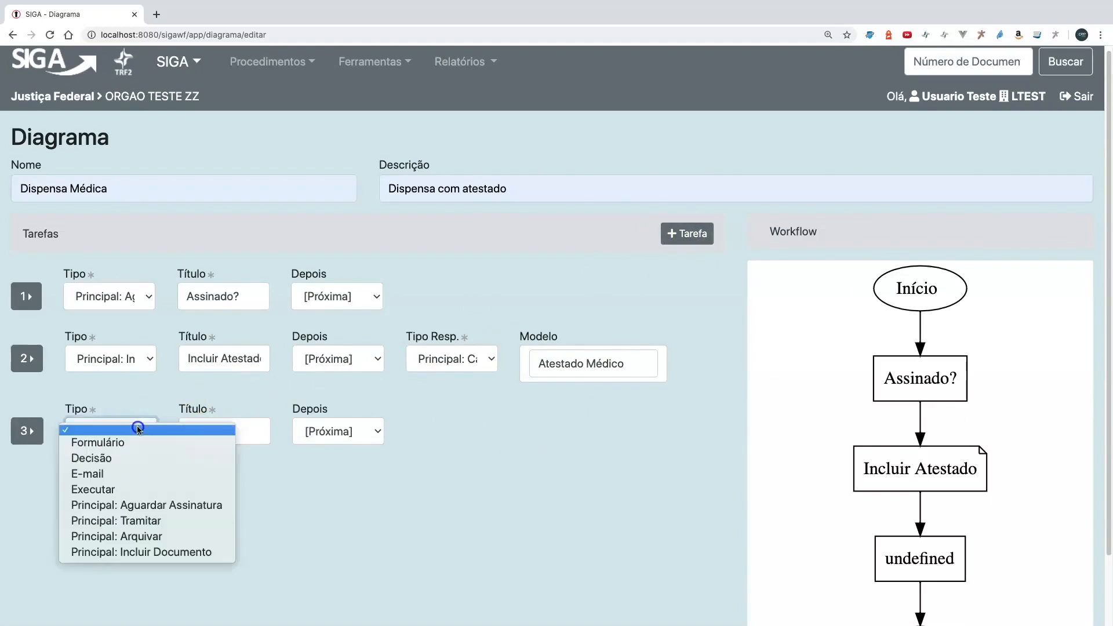
click(138, 445)
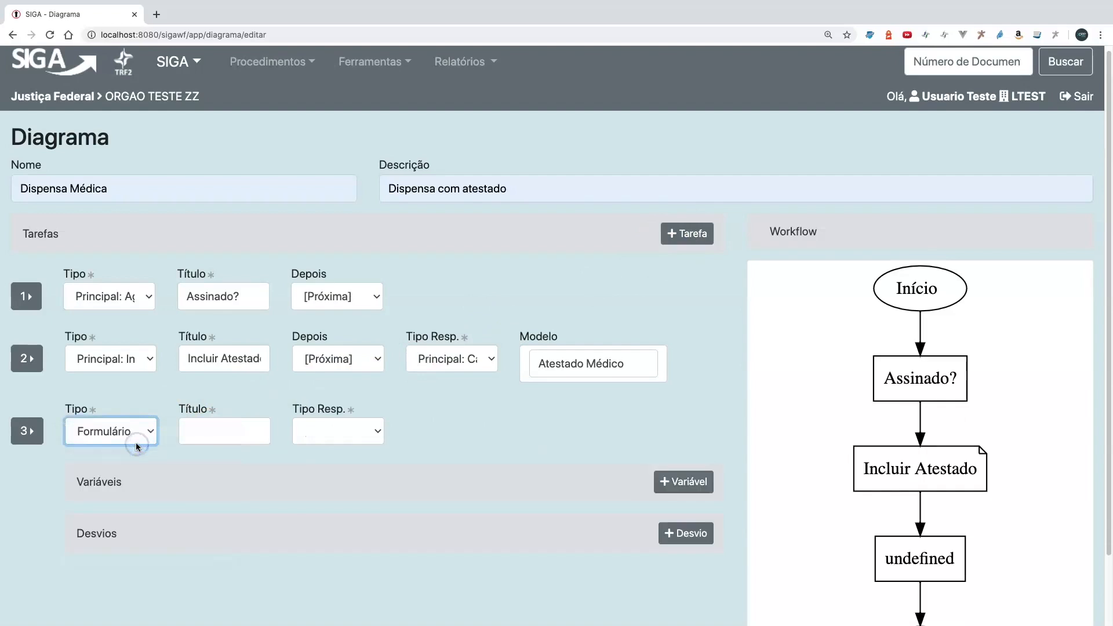
click(200, 432)
text(Aprovado?)
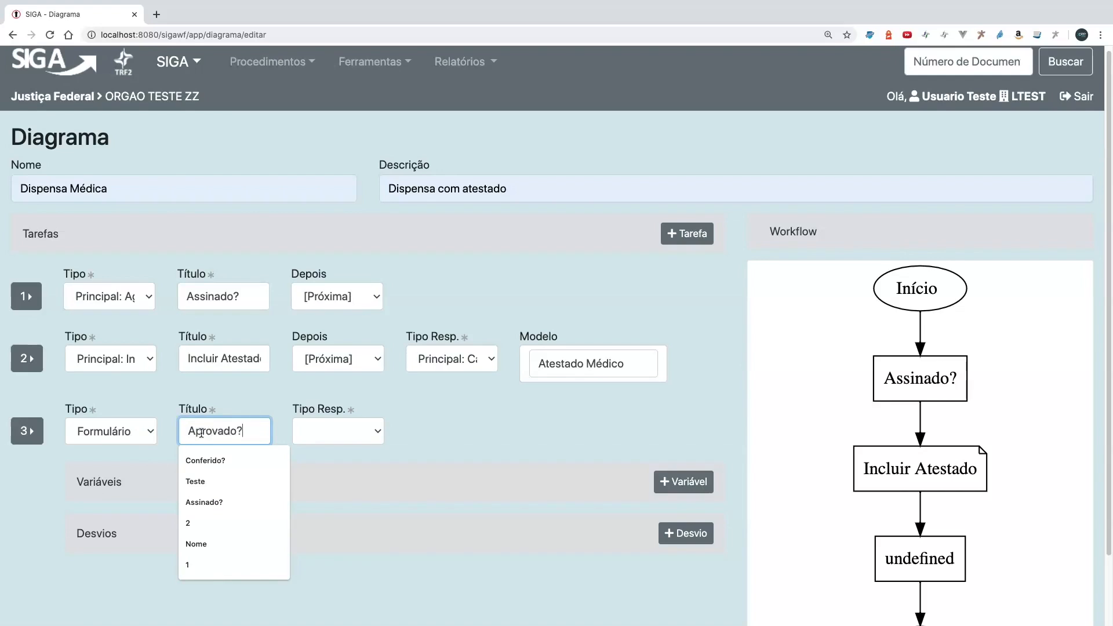
click(449, 436)
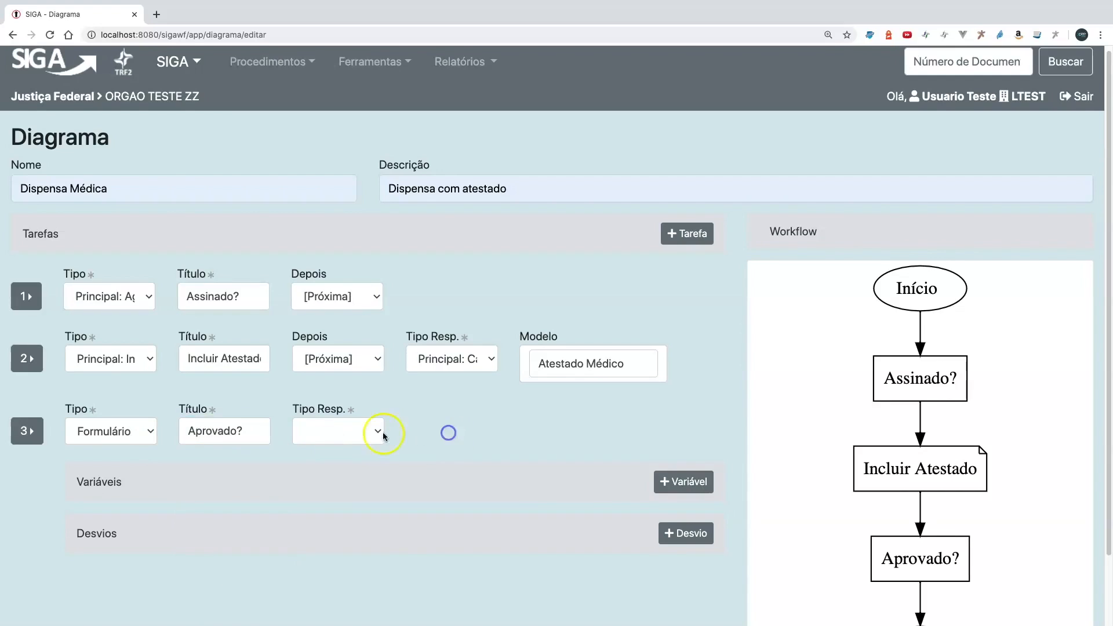
- Set the "Aprovado?" task's responsible type to Lotação and assign it to LTEST2
click(337, 436)
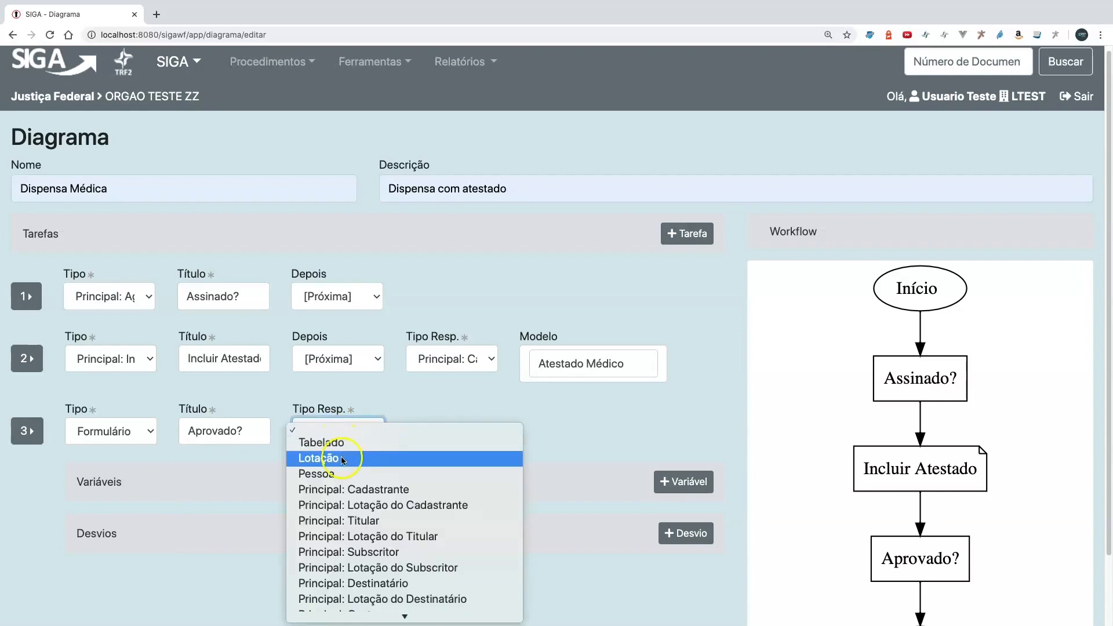
click(342, 459)
click(436, 426)
text(LTEST2)
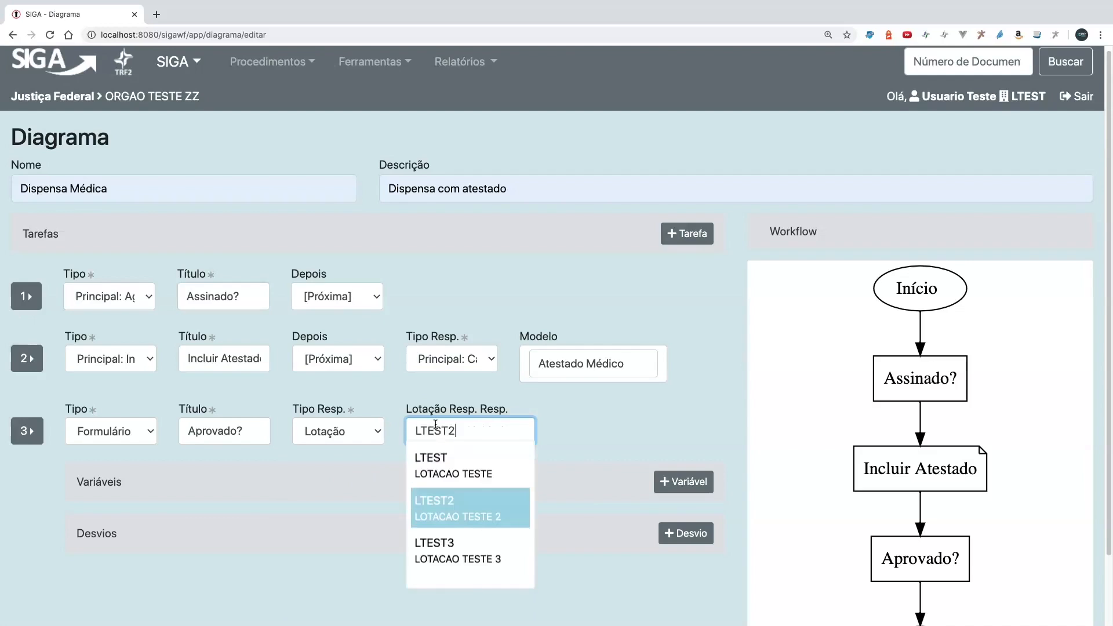
key(Return)
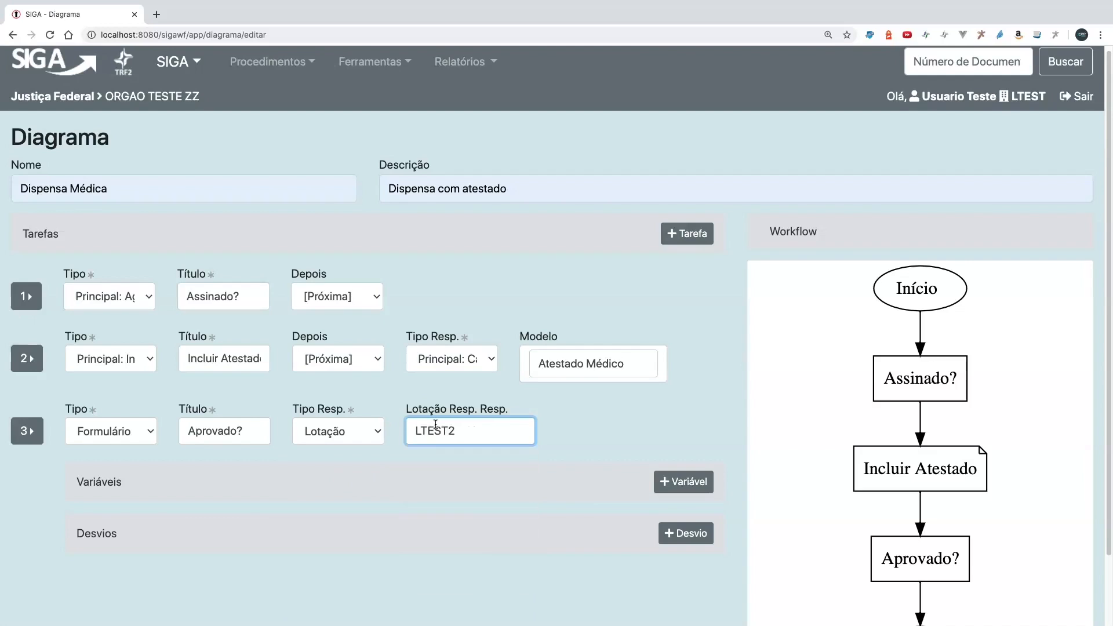
click(577, 448)
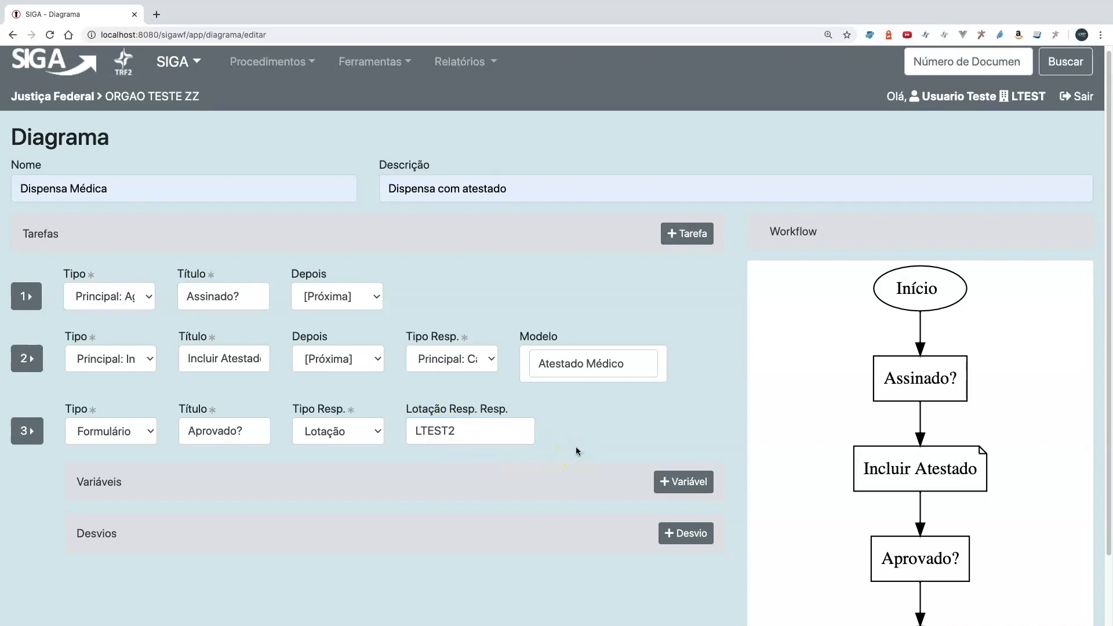
- Add a variable titled "Número de dias" with the identifier "dias" to the "Aprovado?" task
scroll(577, 451, down, 1)
click(684, 460)
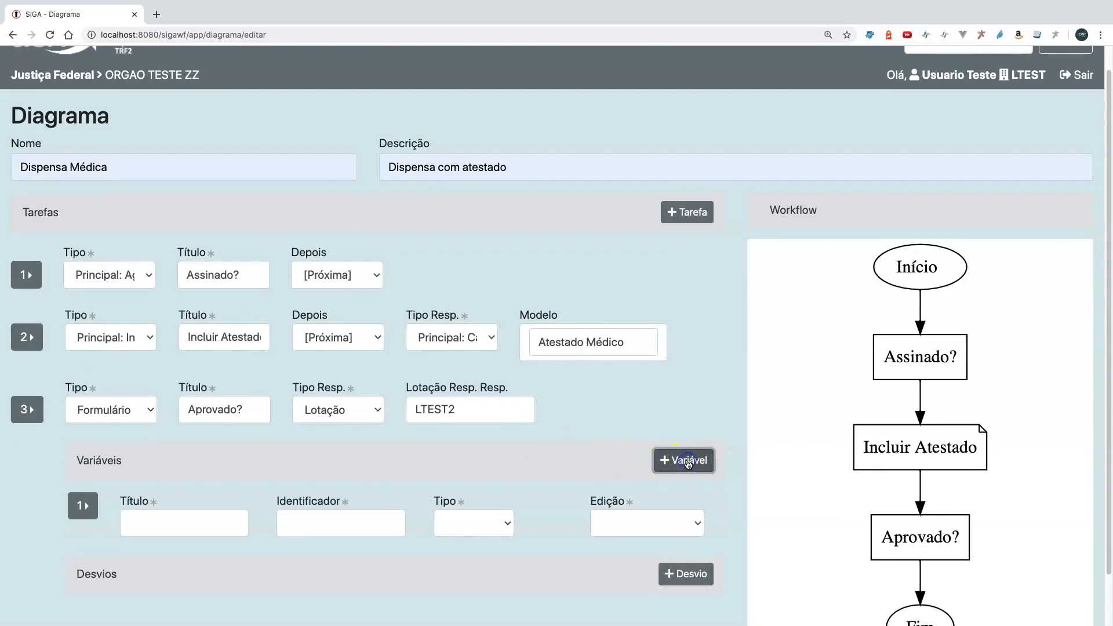
click(185, 521)
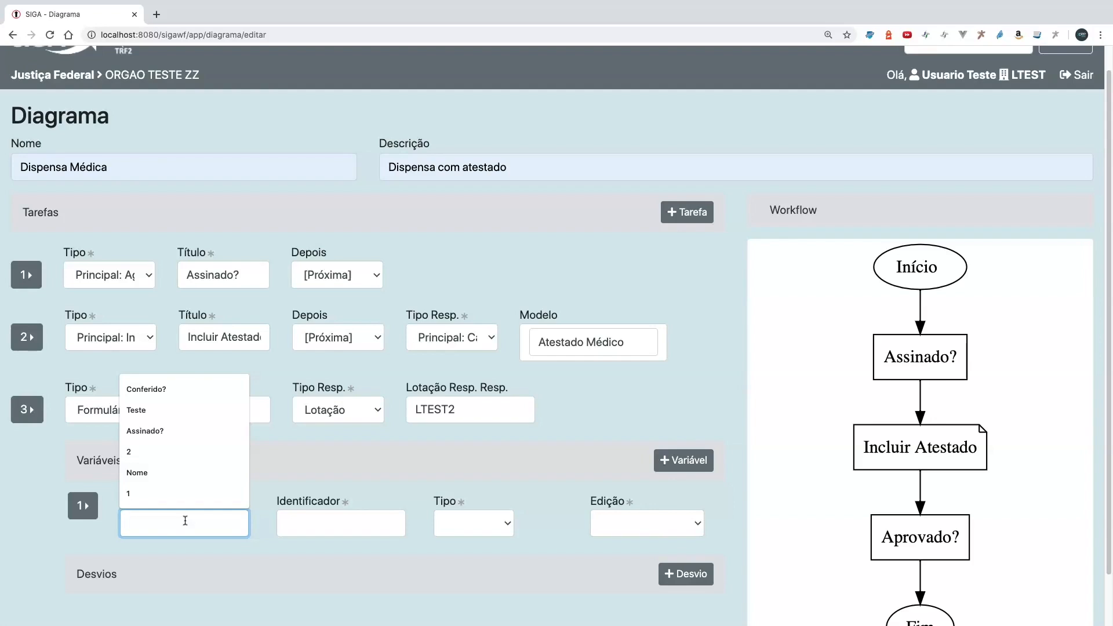
text(Número de dias)
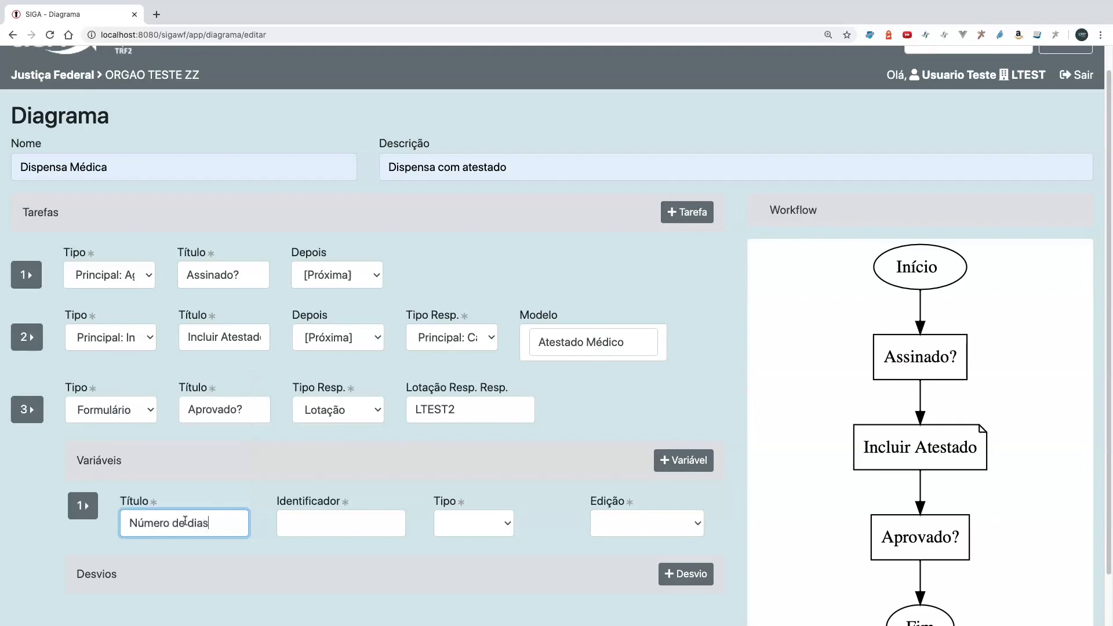
click(317, 524)
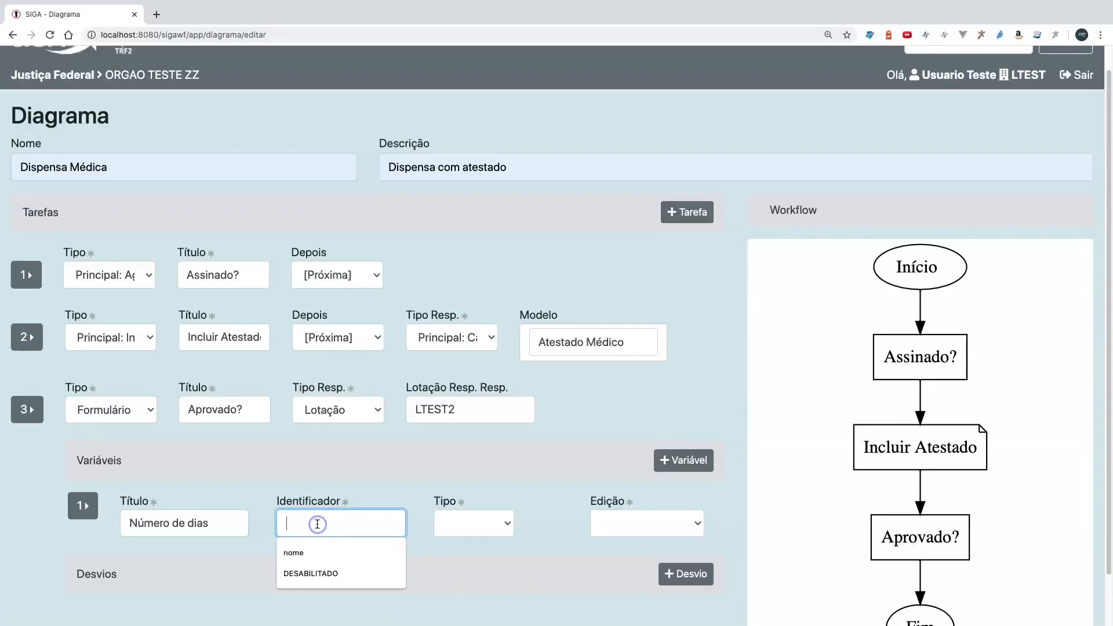
text(dias)
key(Tab)
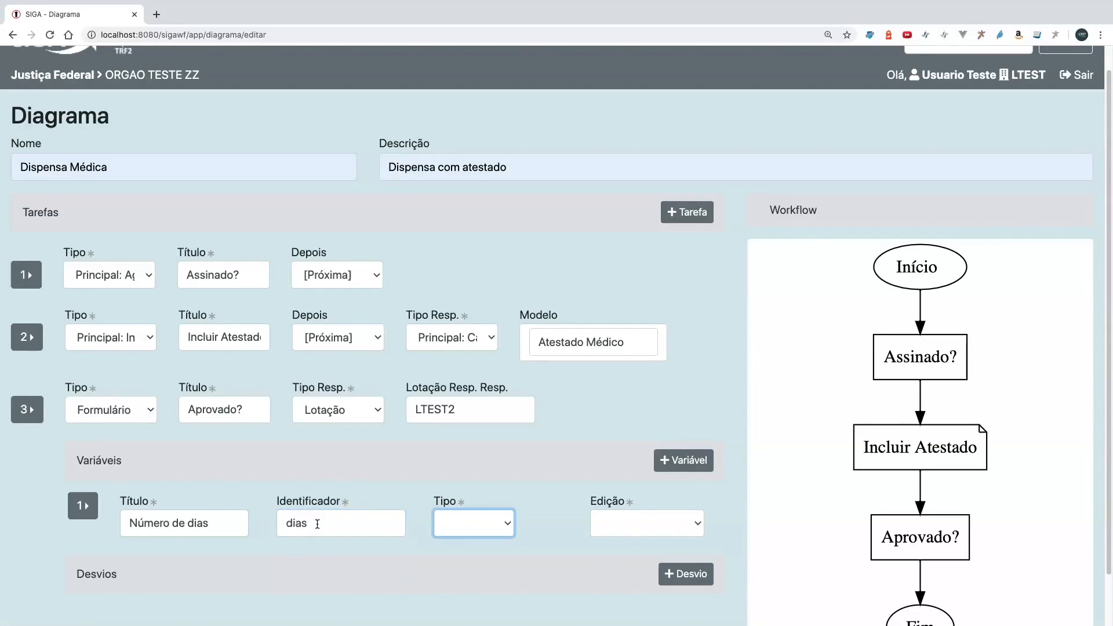
- Set the "Número de dias" variable's type to String and its editing mode to Leitura e Escrita
click(500, 524)
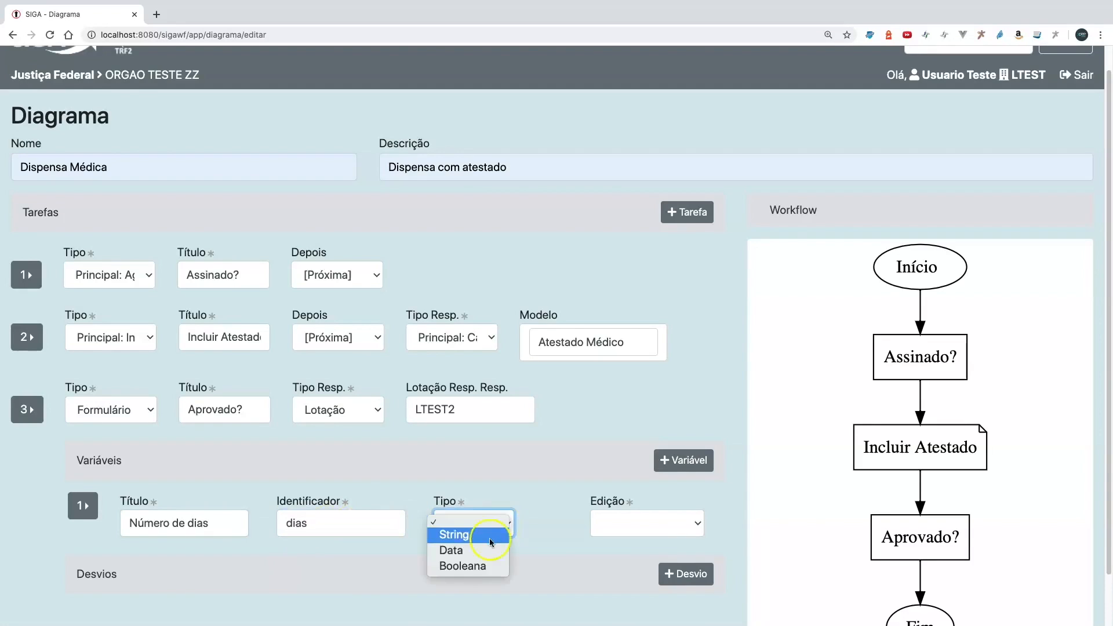
click(490, 539)
click(624, 525)
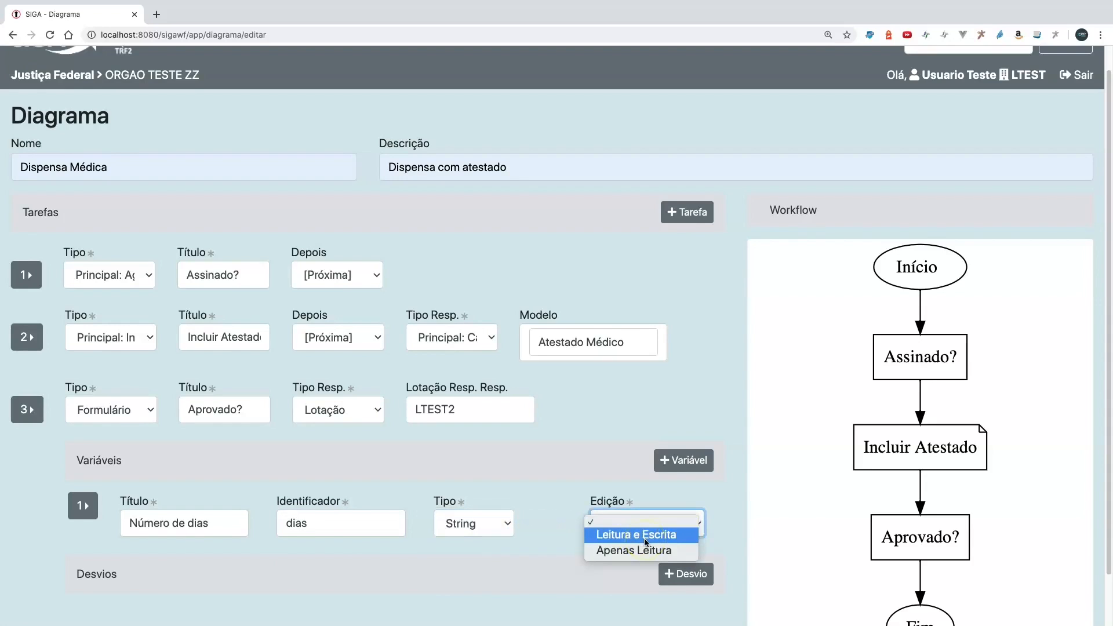
click(646, 542)
- Add two deviations titled "Sim" and "Não" to the "Aprovado?" task
scroll(551, 530, down, 1)
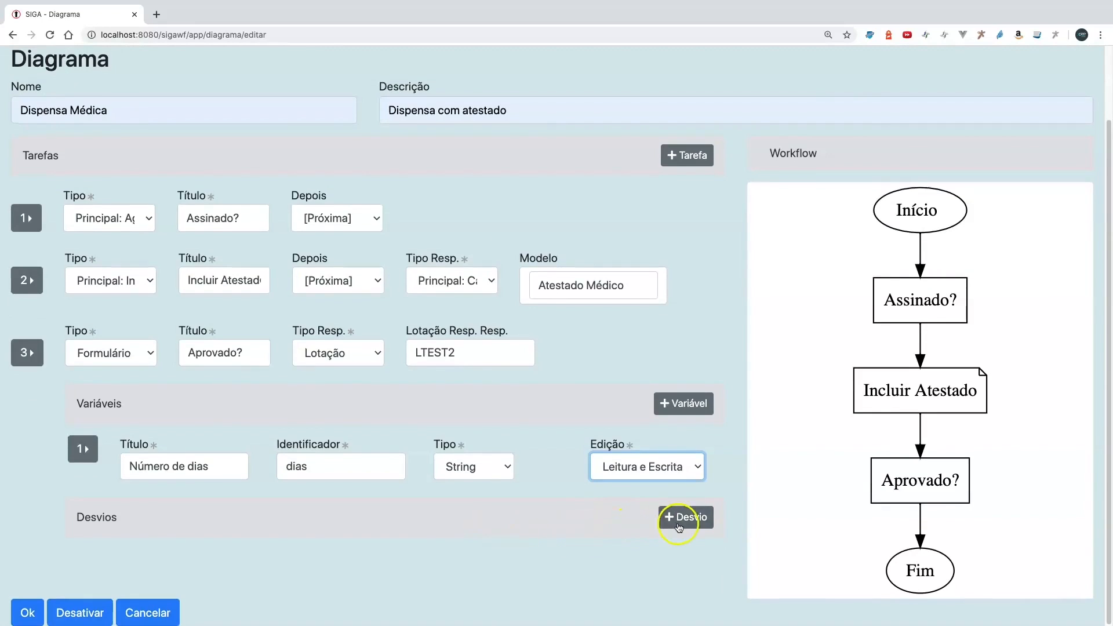
click(688, 525)
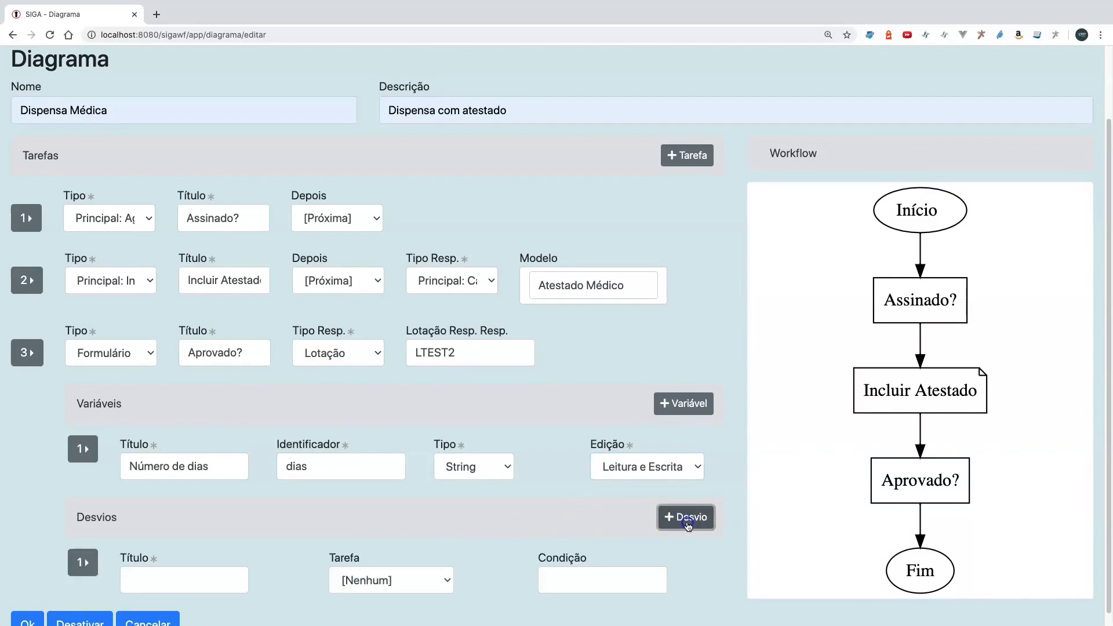
click(688, 526)
scroll(539, 527, down, 2)
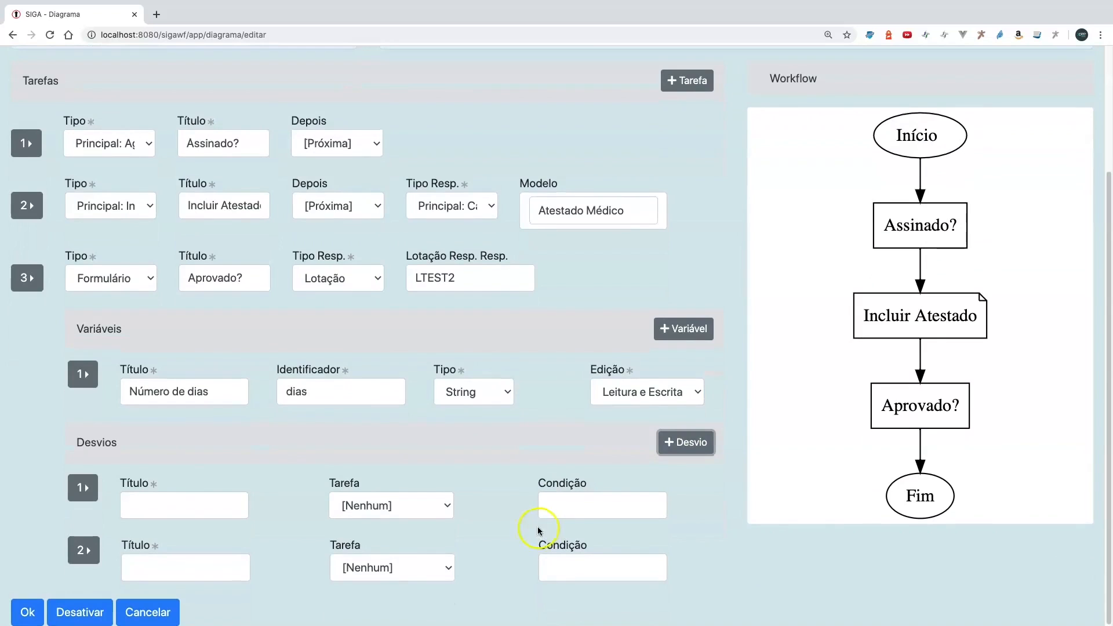
click(181, 505)
text(Sim)
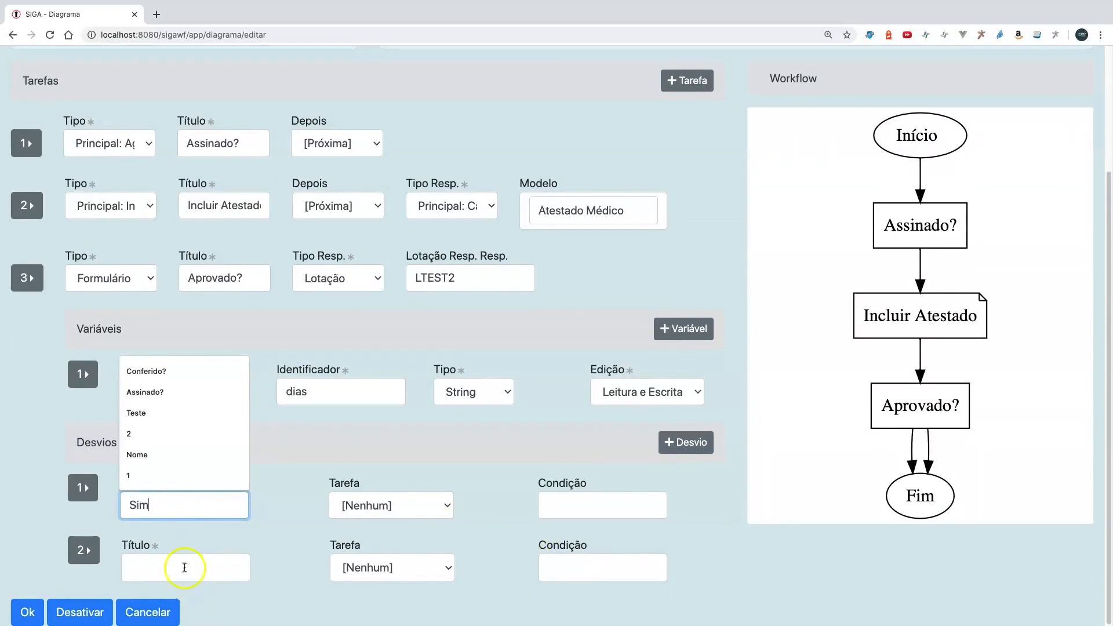
click(185, 567)
text(Não)
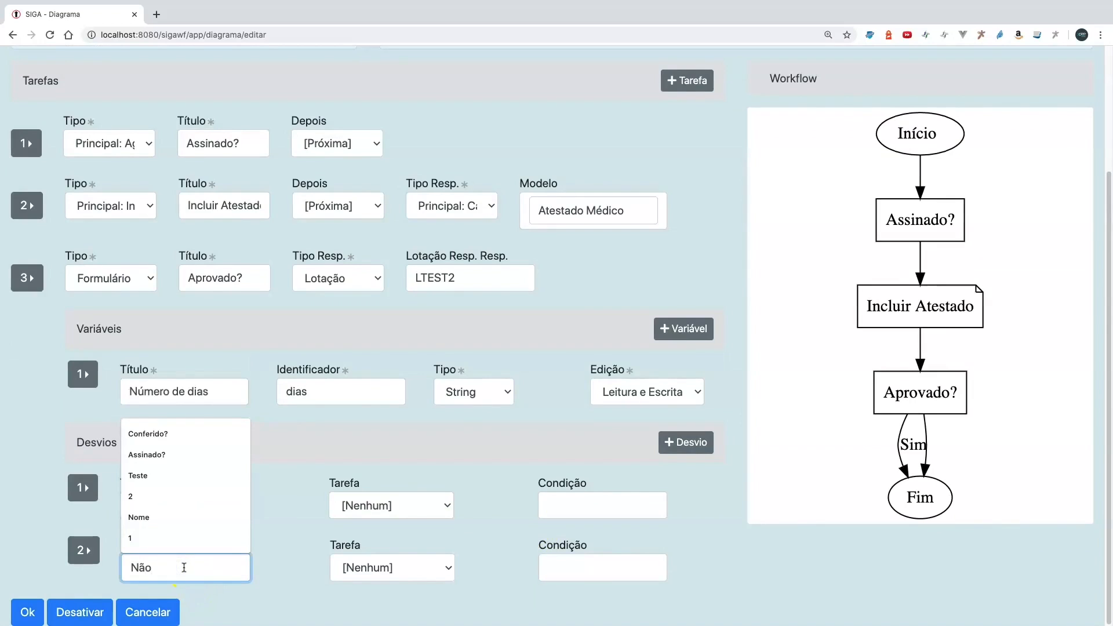
click(392, 534)
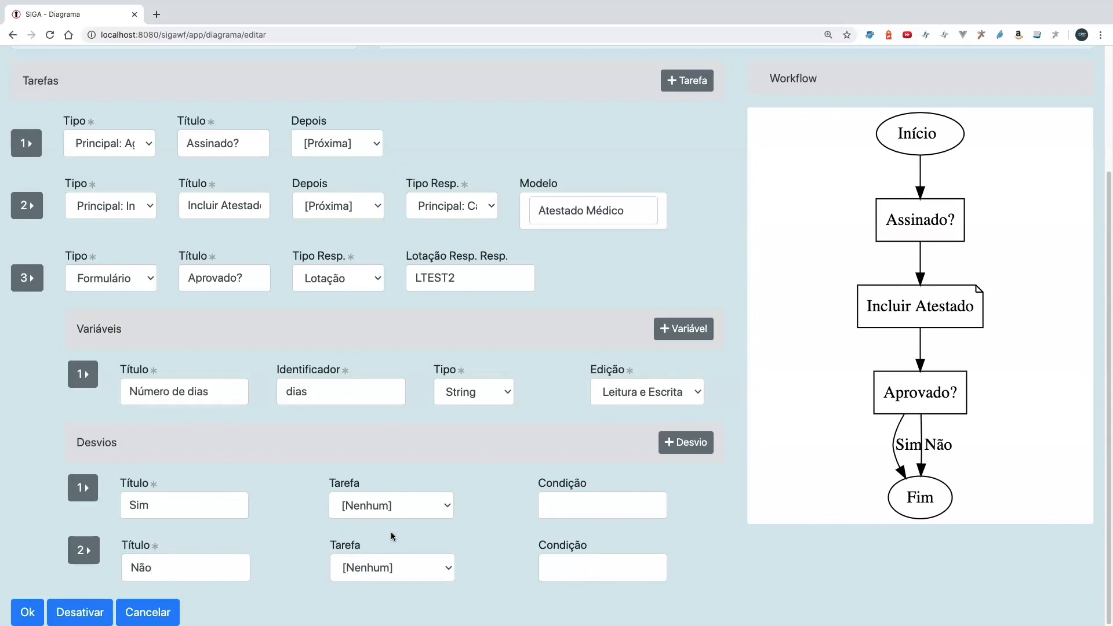
click(318, 499)
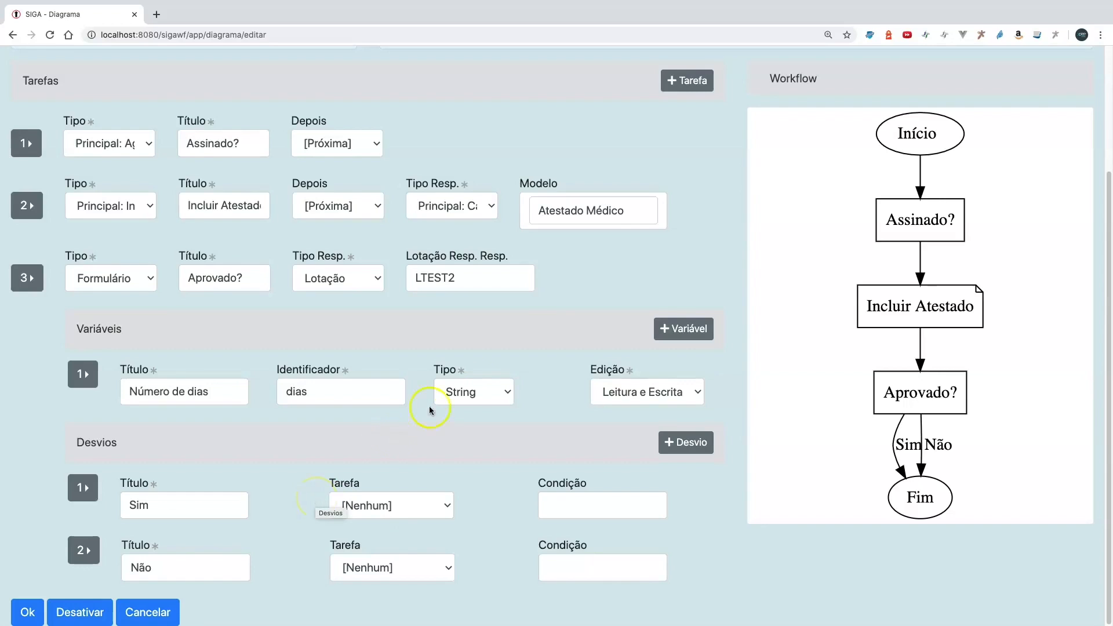
- Add a fourth task of type "Principal: Arquivar" titled "Arquivar" that leads to [Fim]
click(691, 83)
scroll(458, 447, down, 1)
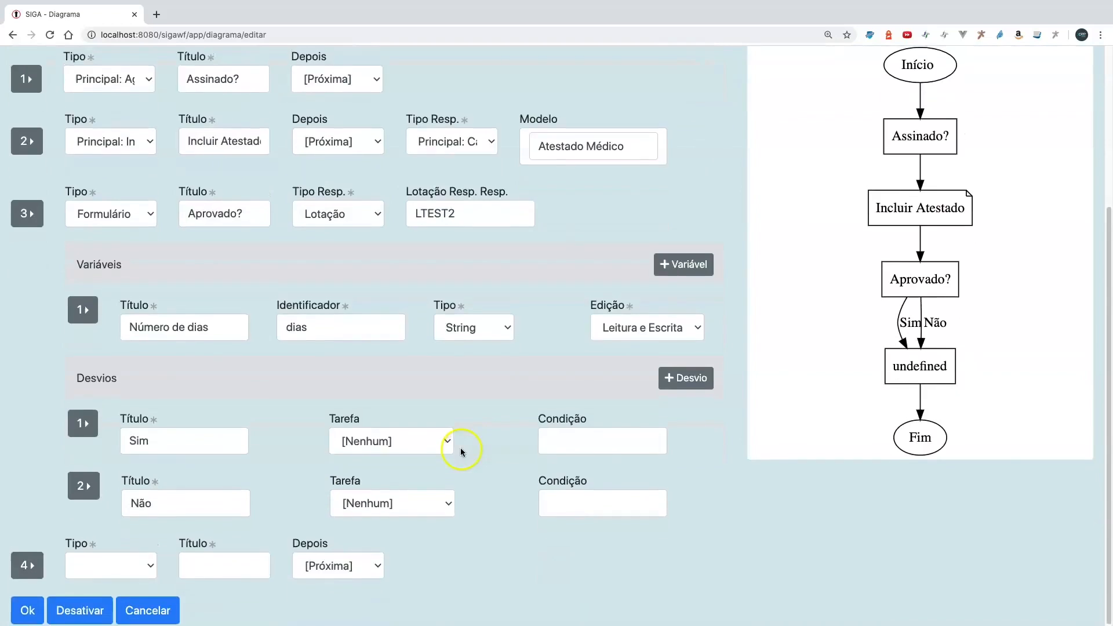
click(110, 567)
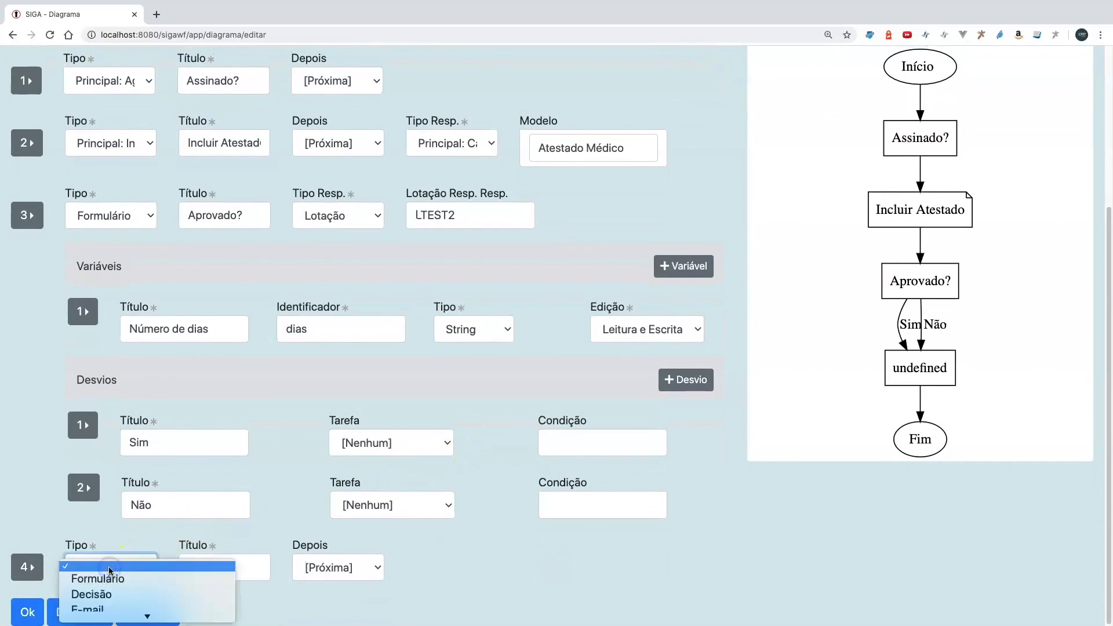
scroll(130, 601, down, 2)
click(129, 603)
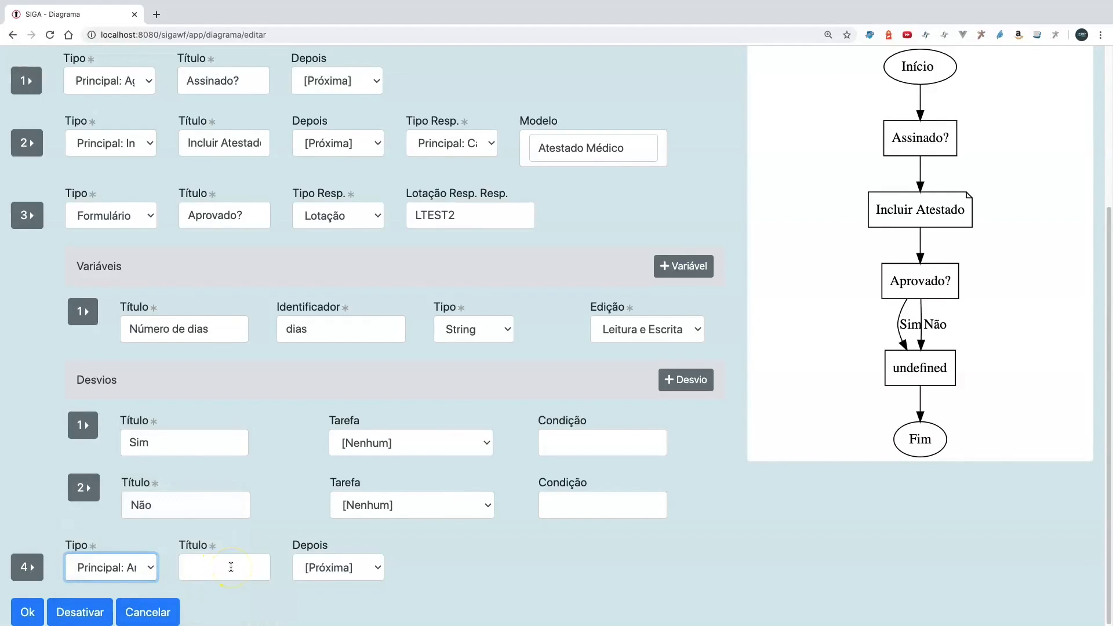
click(230, 567)
text(Arquic)
text(ar)
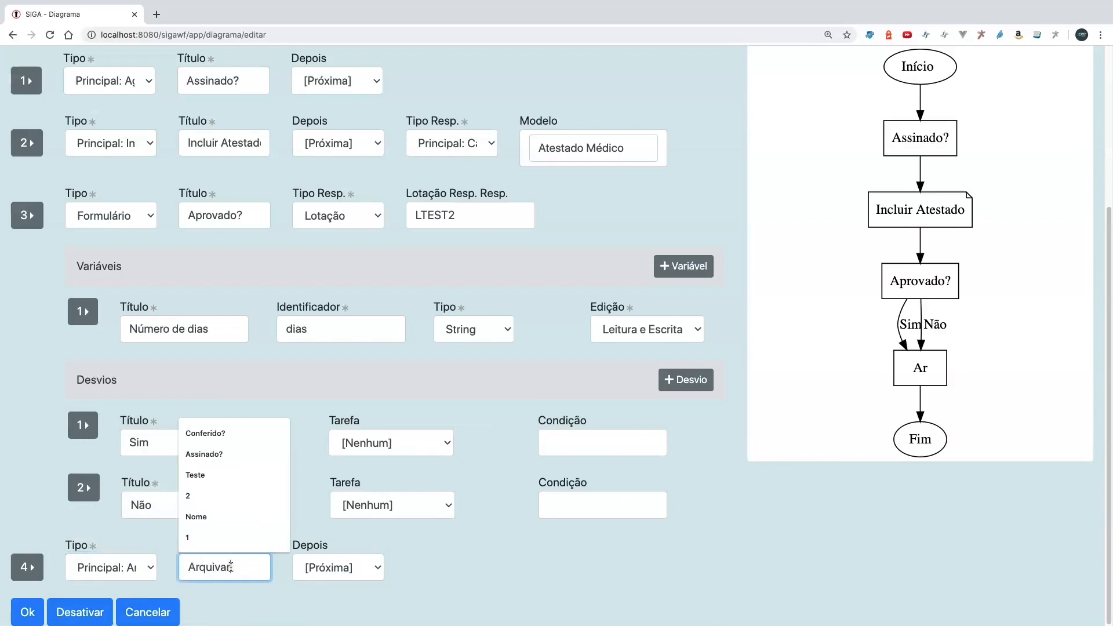
click(339, 567)
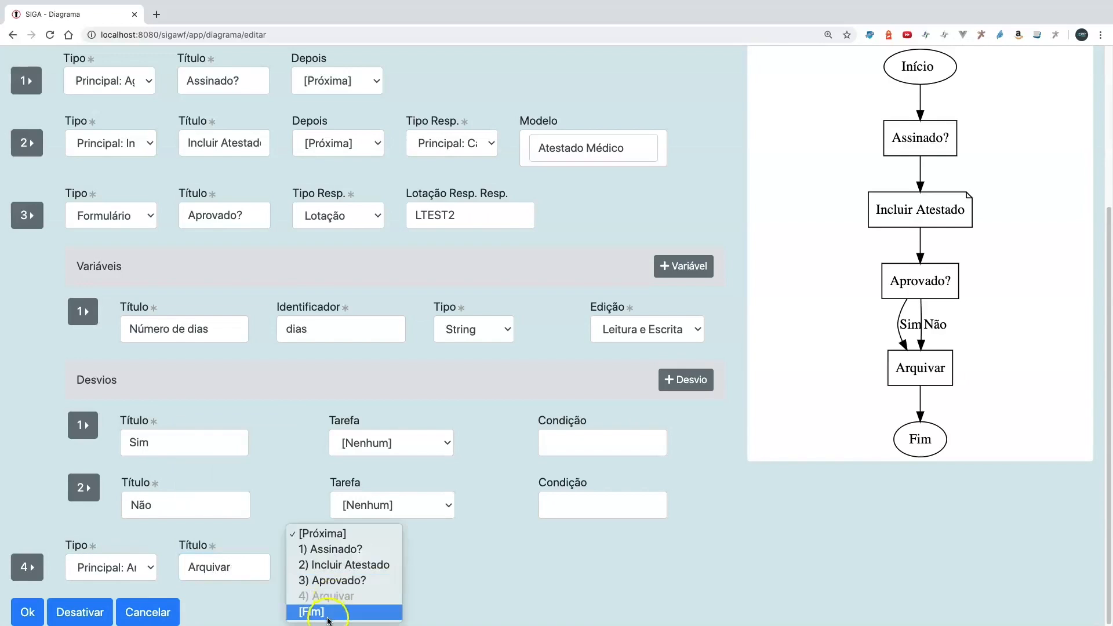
click(327, 615)
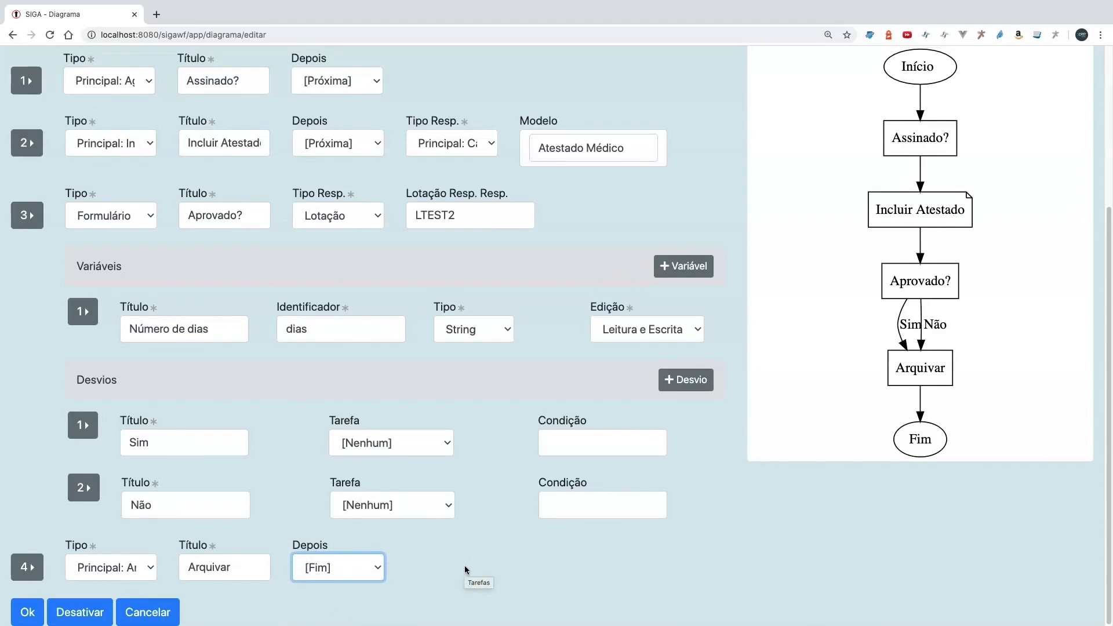
- Add a fifth task of type "Principal: Tramitar" titled "Devolver" that leads to [Fim]
scroll(638, 253, up, 3)
click(680, 145)
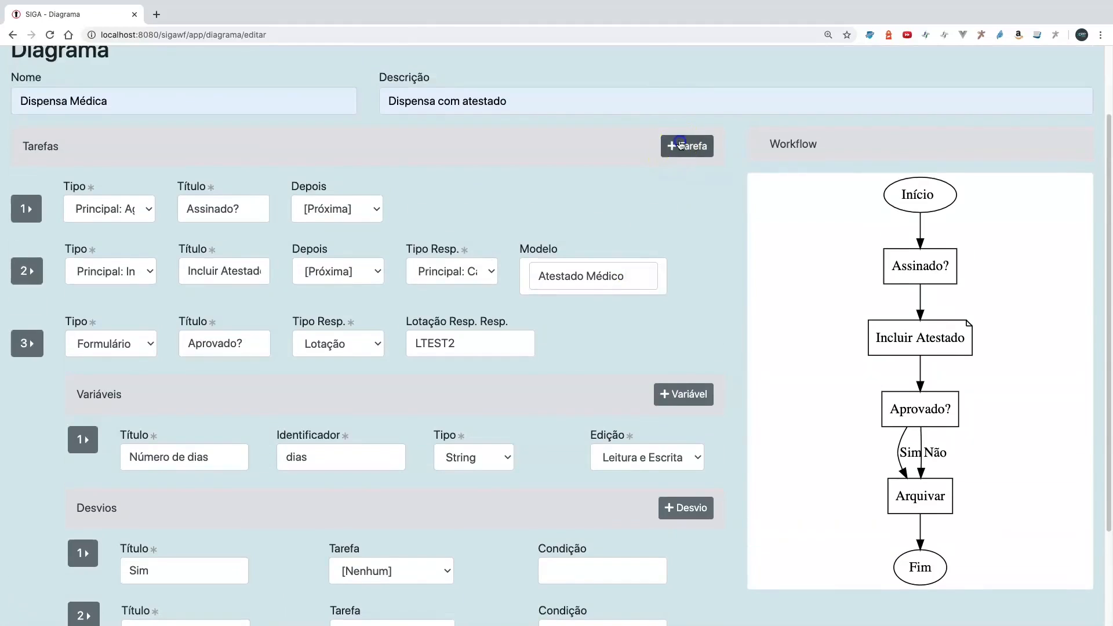
scroll(566, 410, down, 3)
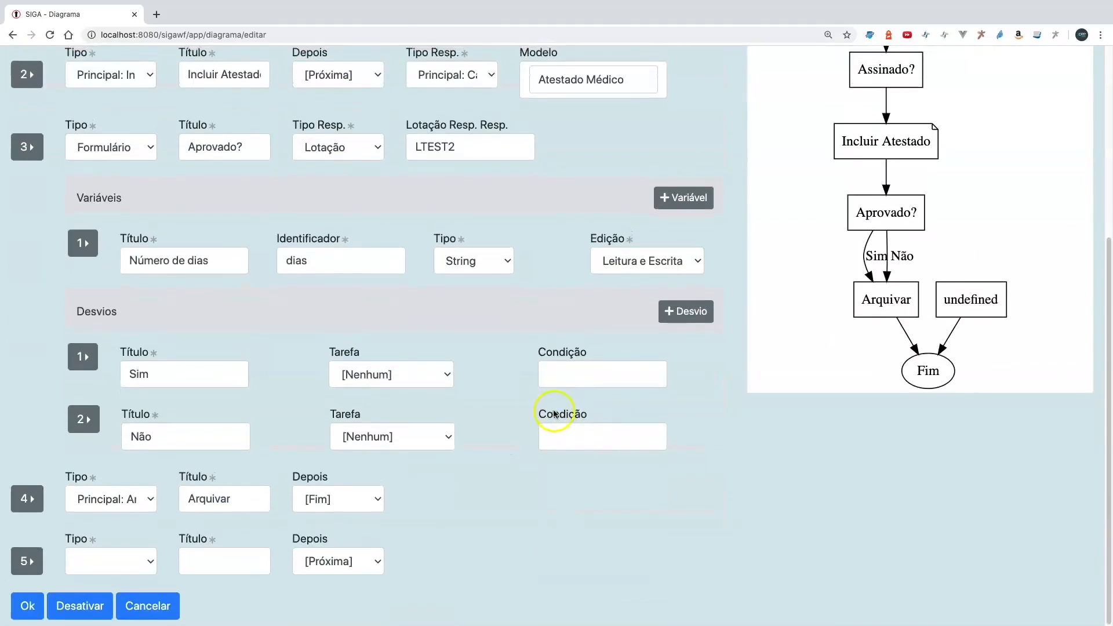
click(121, 566)
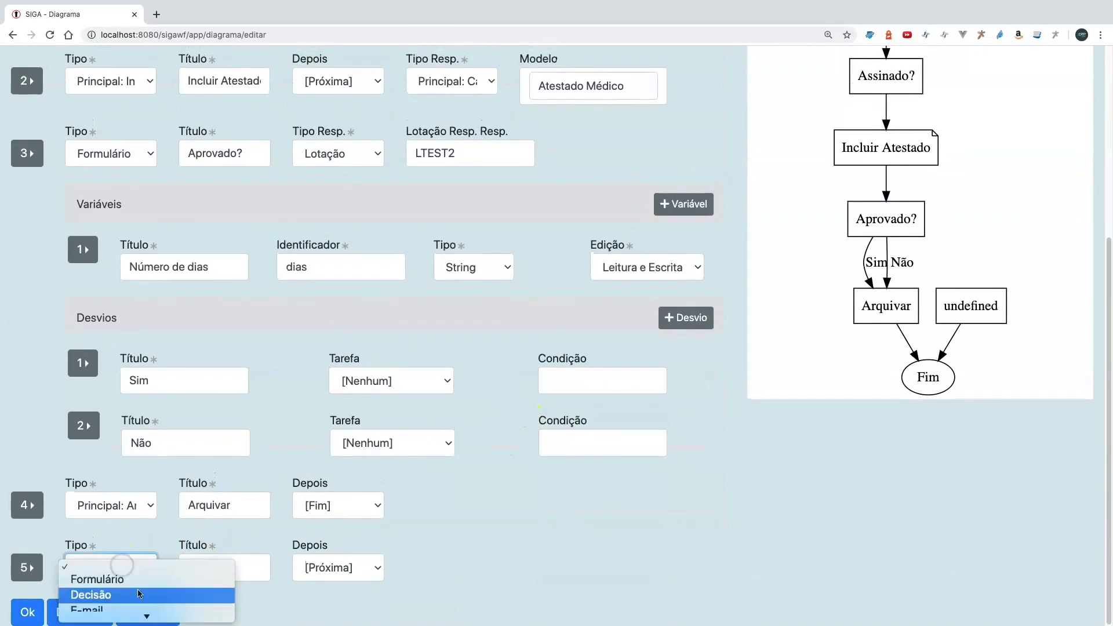
scroll(140, 594, down, 3)
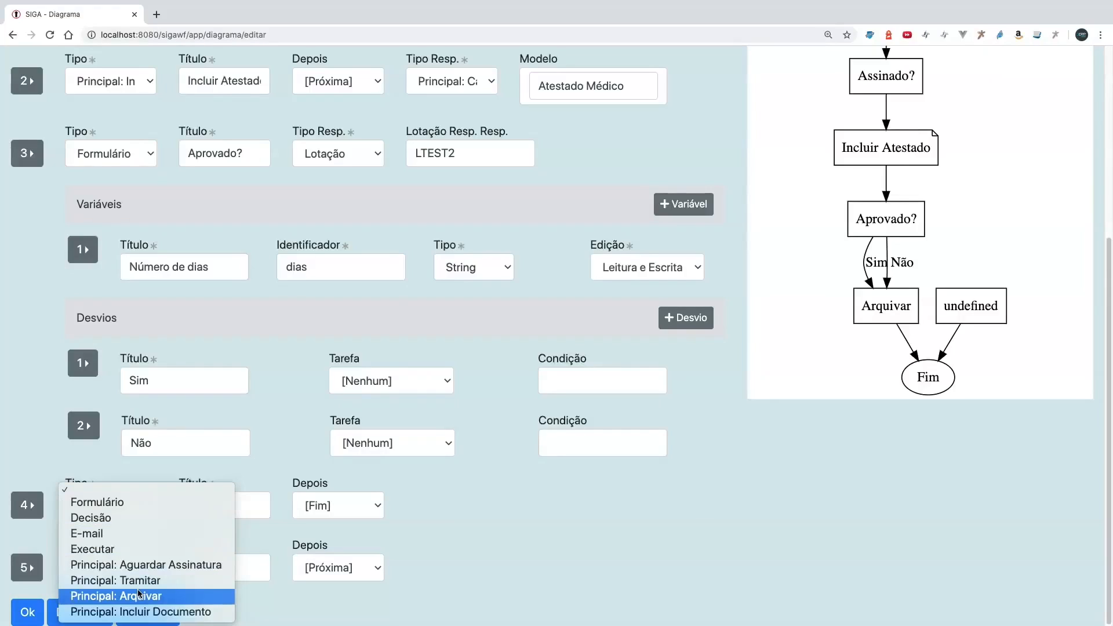
click(138, 581)
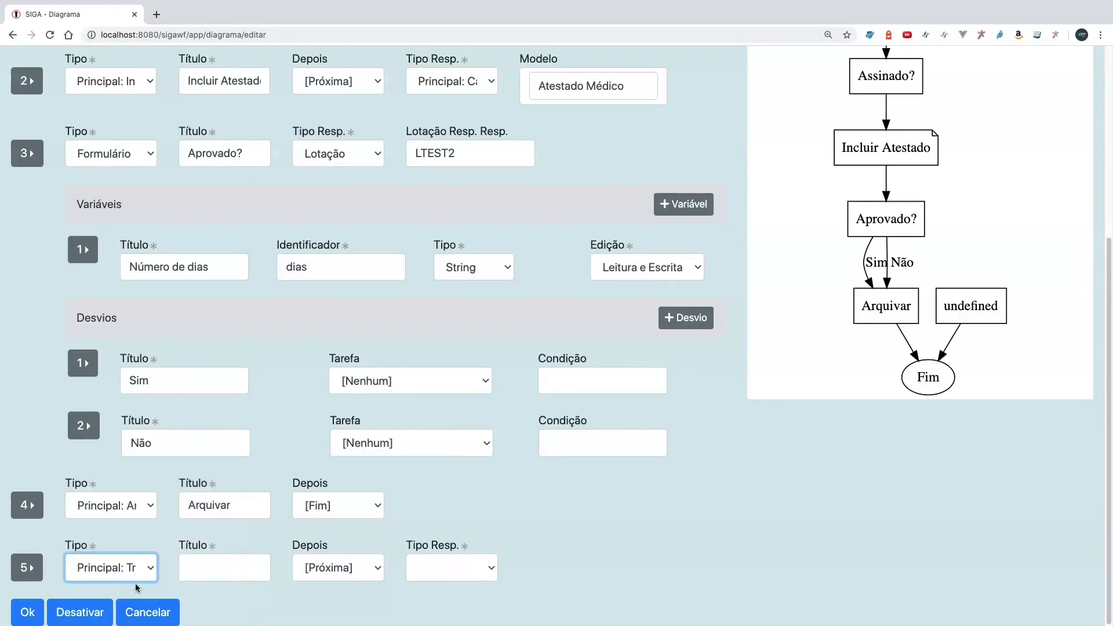
click(215, 572)
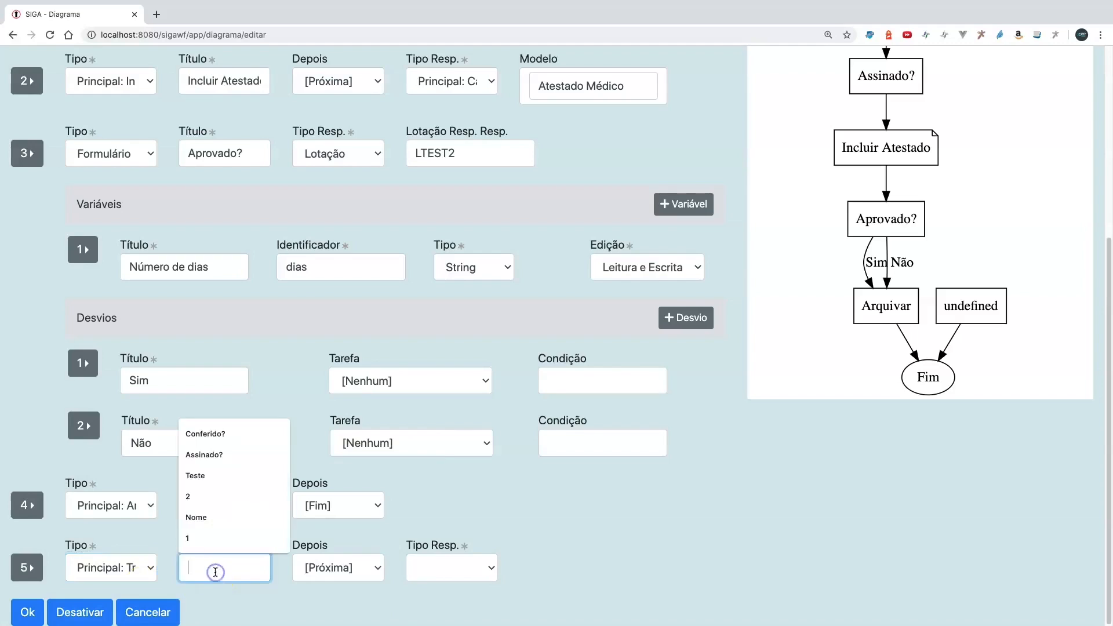
text(Devolver)
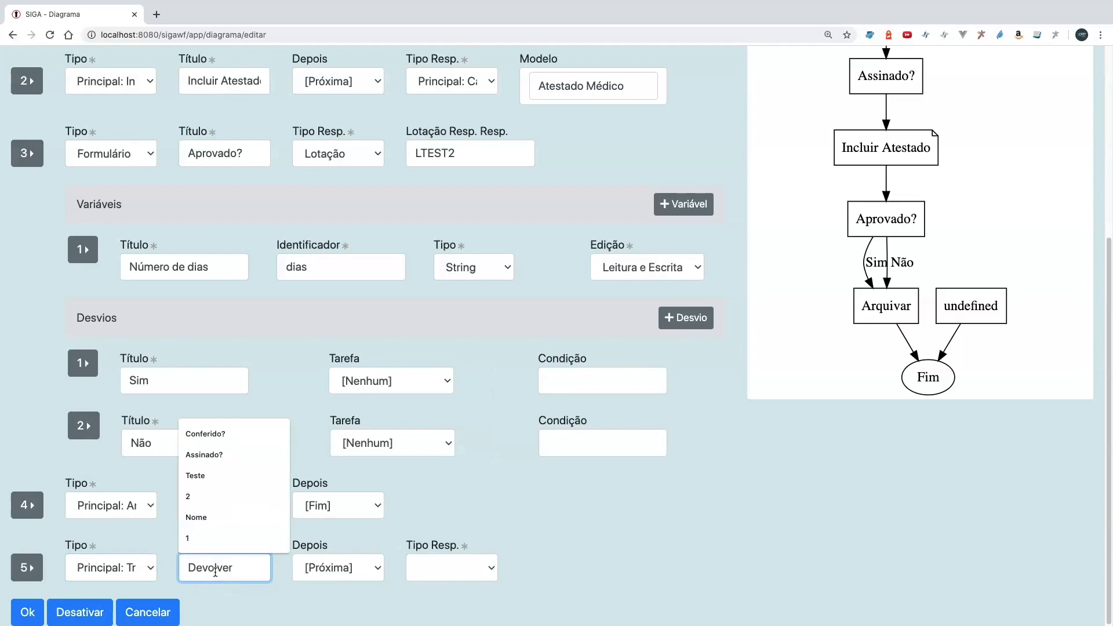
click(142, 544)
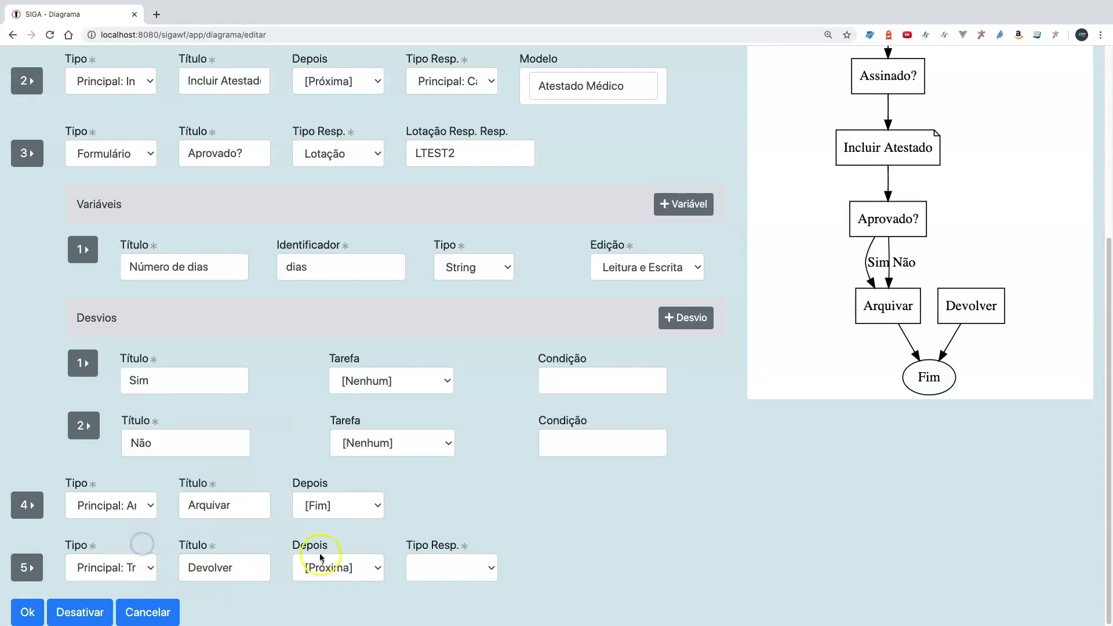
click(352, 569)
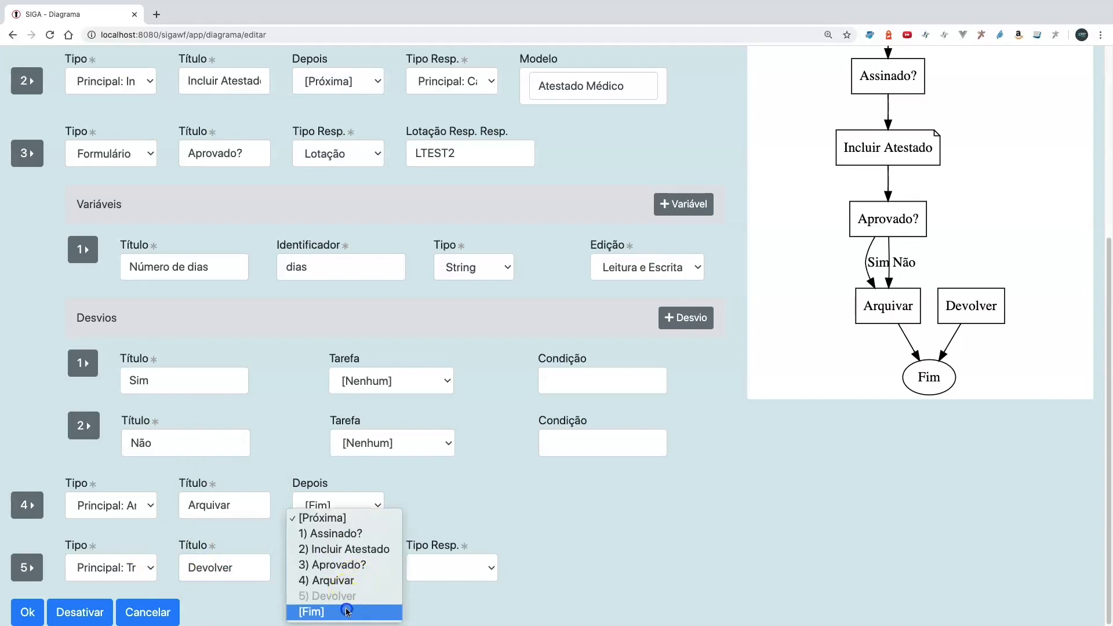
click(345, 611)
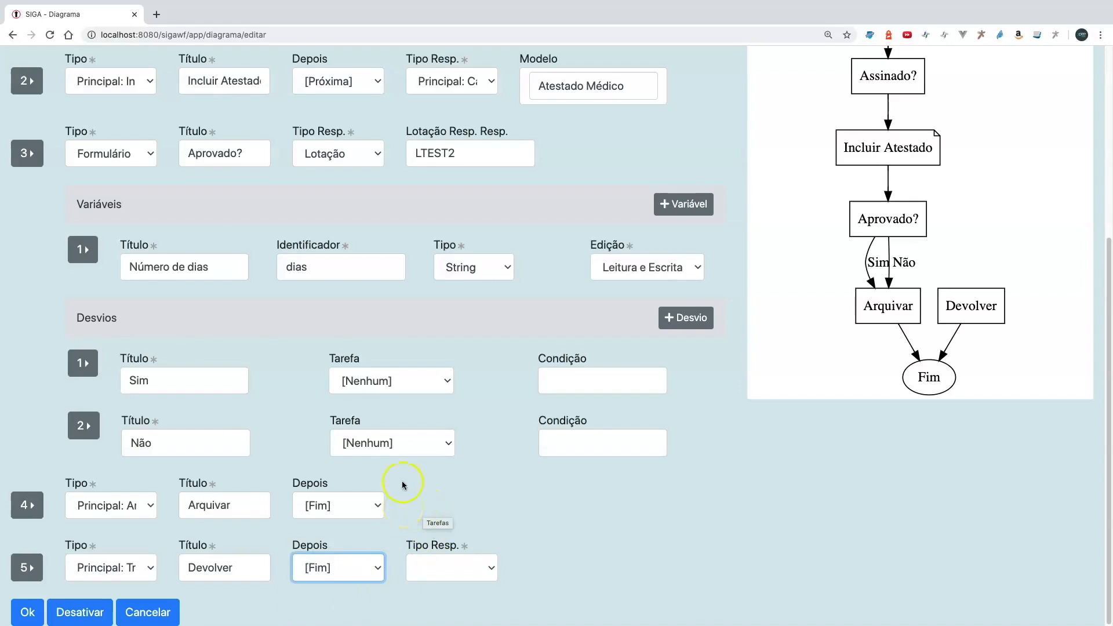
- Route the "Não" deviation to the Devolver task and set that task's responsible type to "Principal: Cadastrante"
click(392, 444)
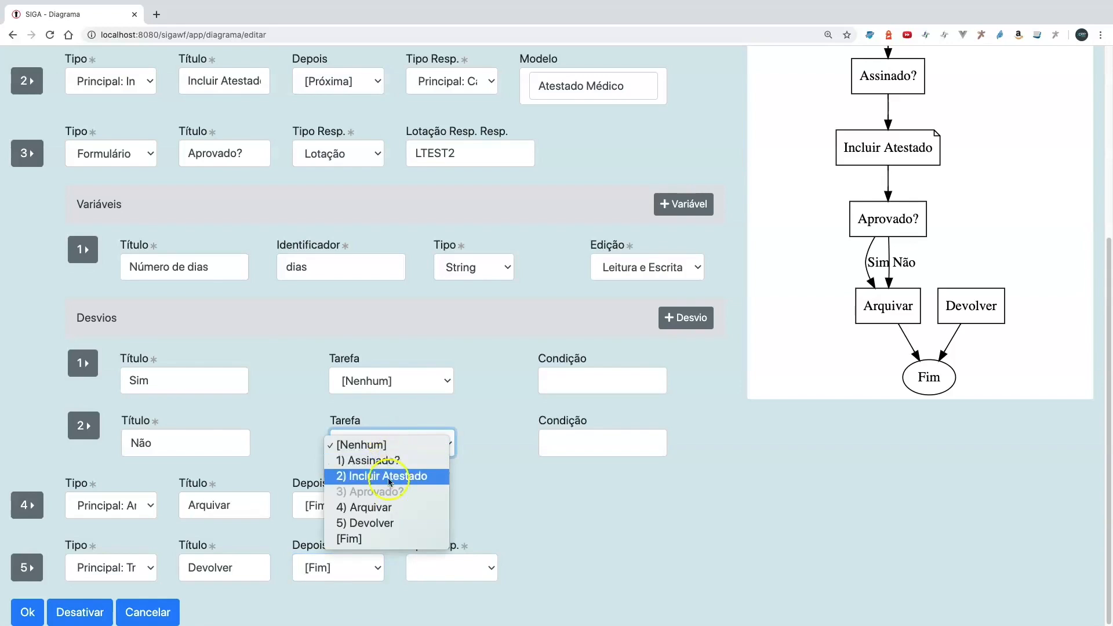
click(392, 524)
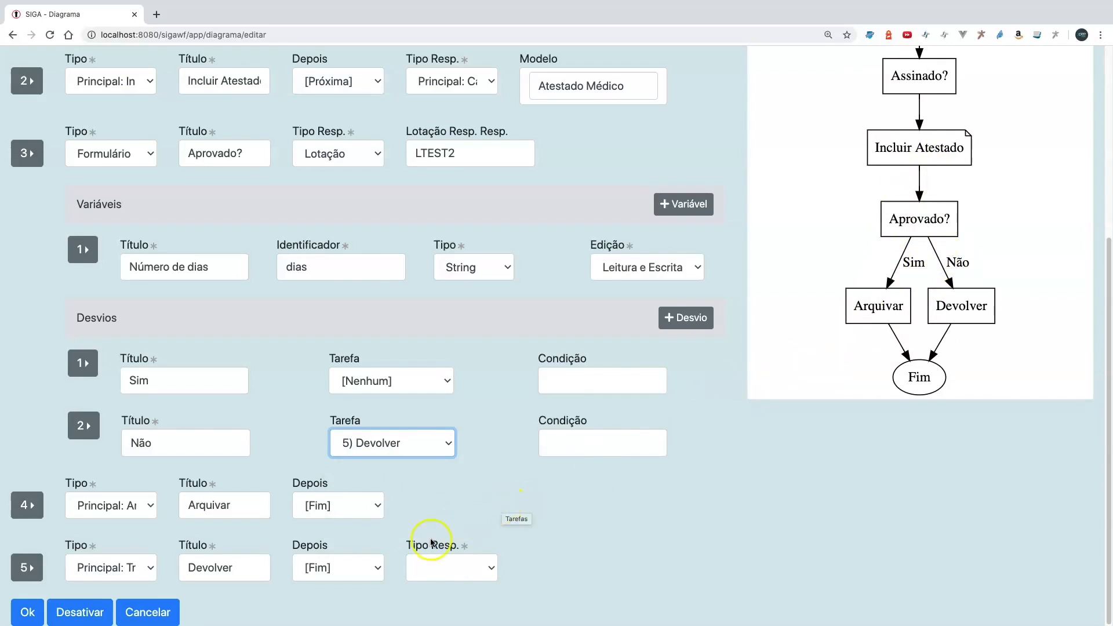
click(435, 571)
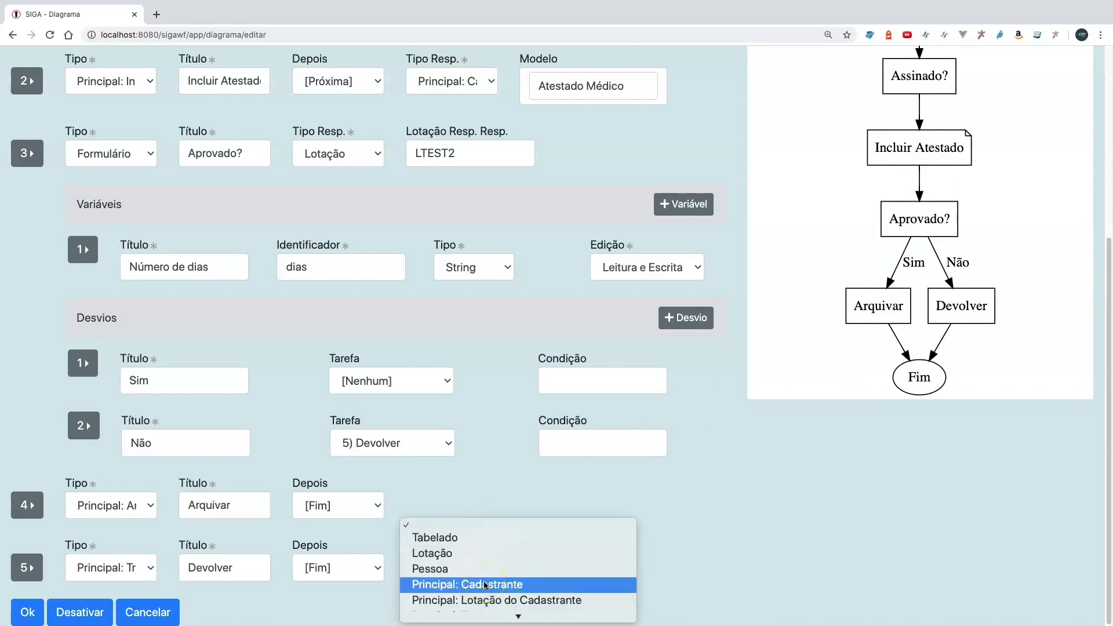
click(485, 584)
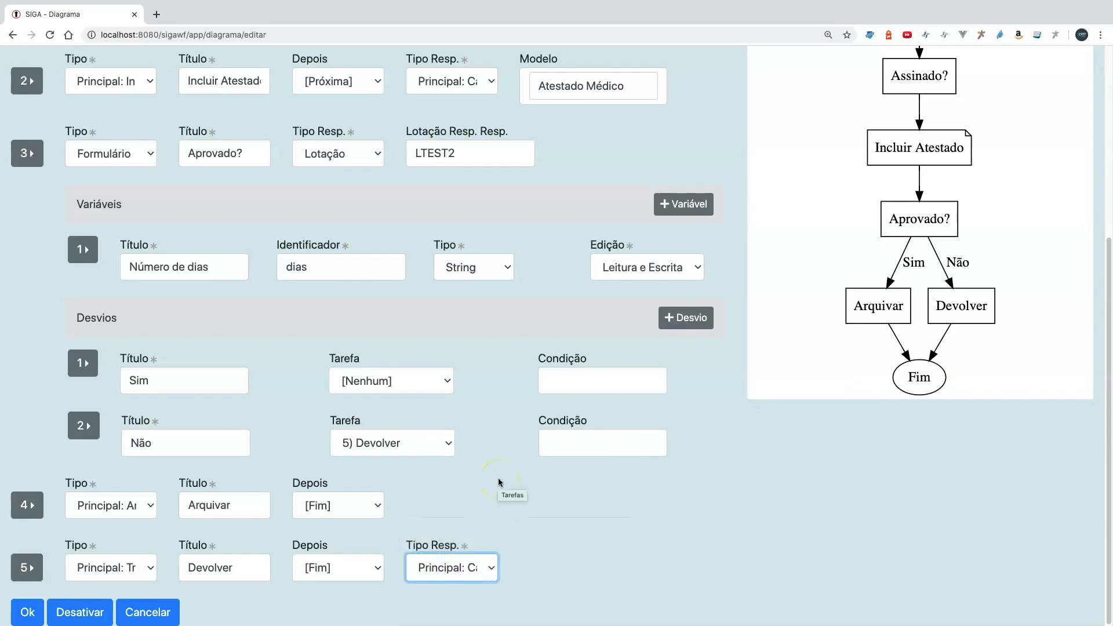
- Review the whole Dispensa Médica diagram from the first to the last task and save it
scroll(498, 478, up, 5)
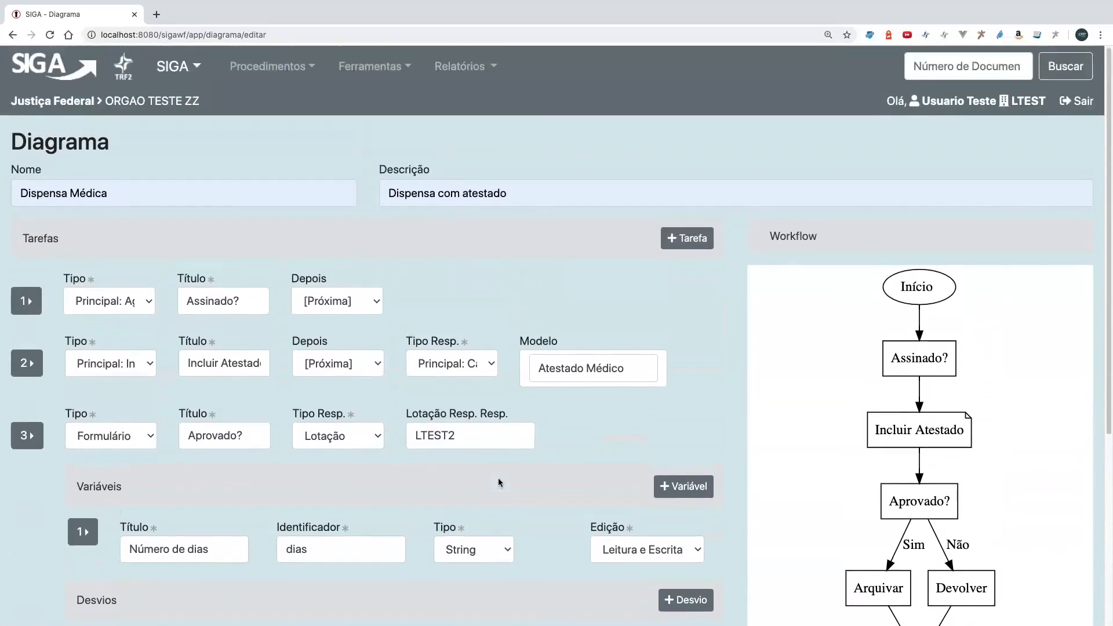
scroll(498, 480, down, 1)
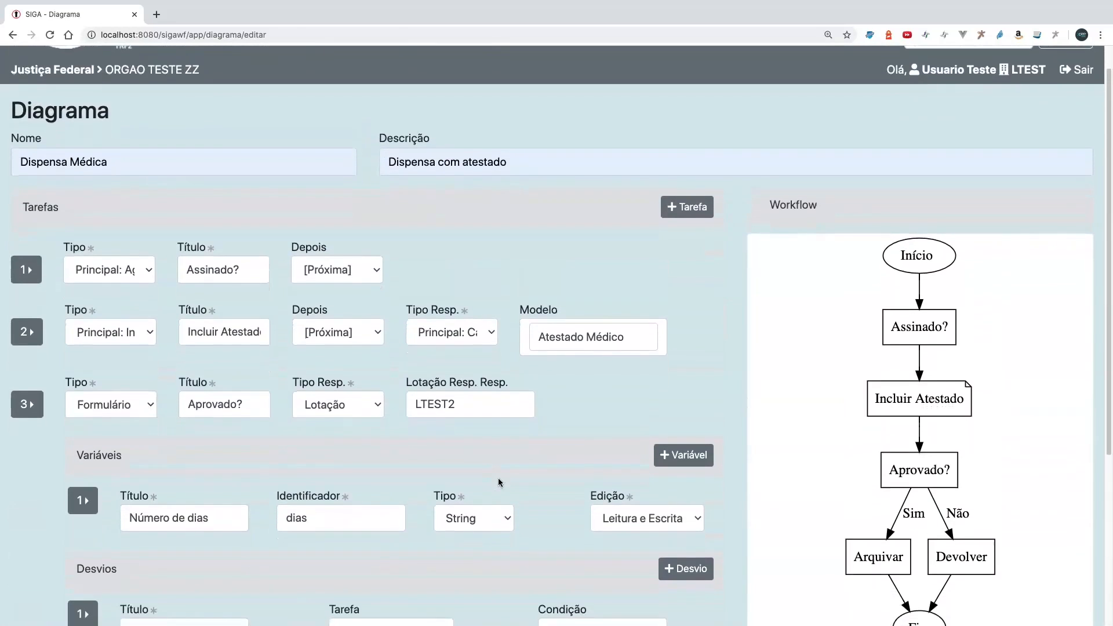
scroll(499, 482, down, 5)
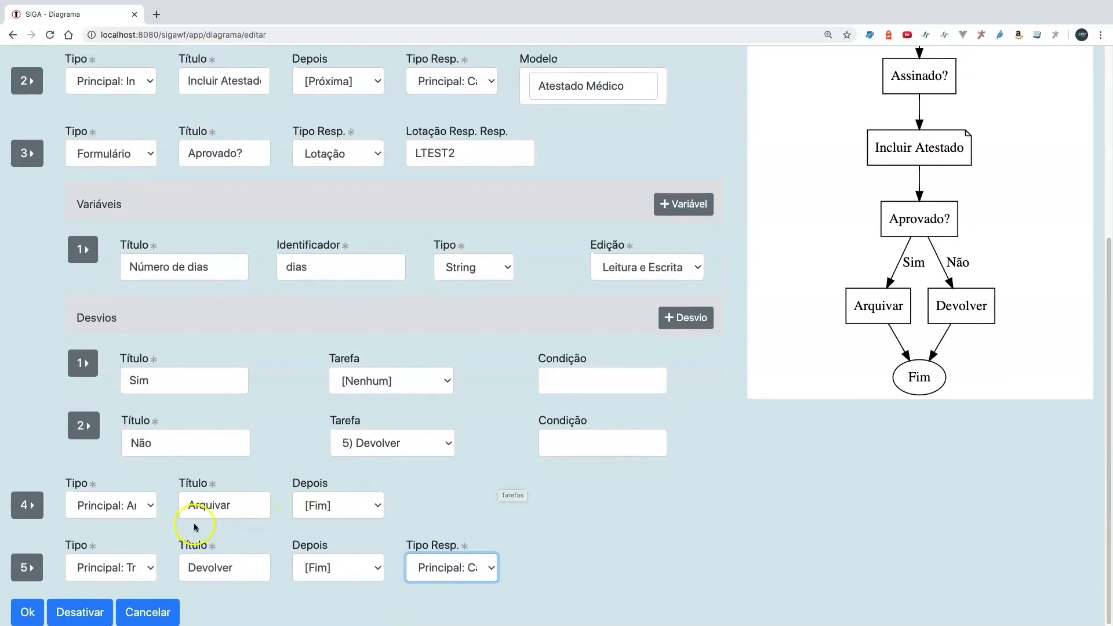
click(29, 617)
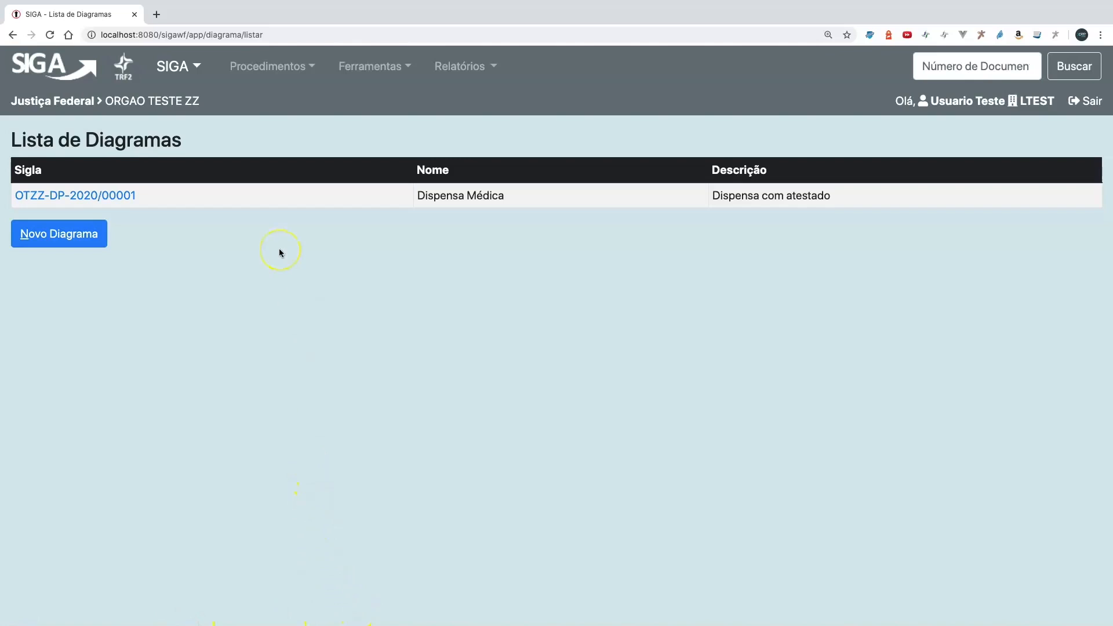
- Start a new document from the SIGA home page using the Dispensa Médica model
click(70, 68)
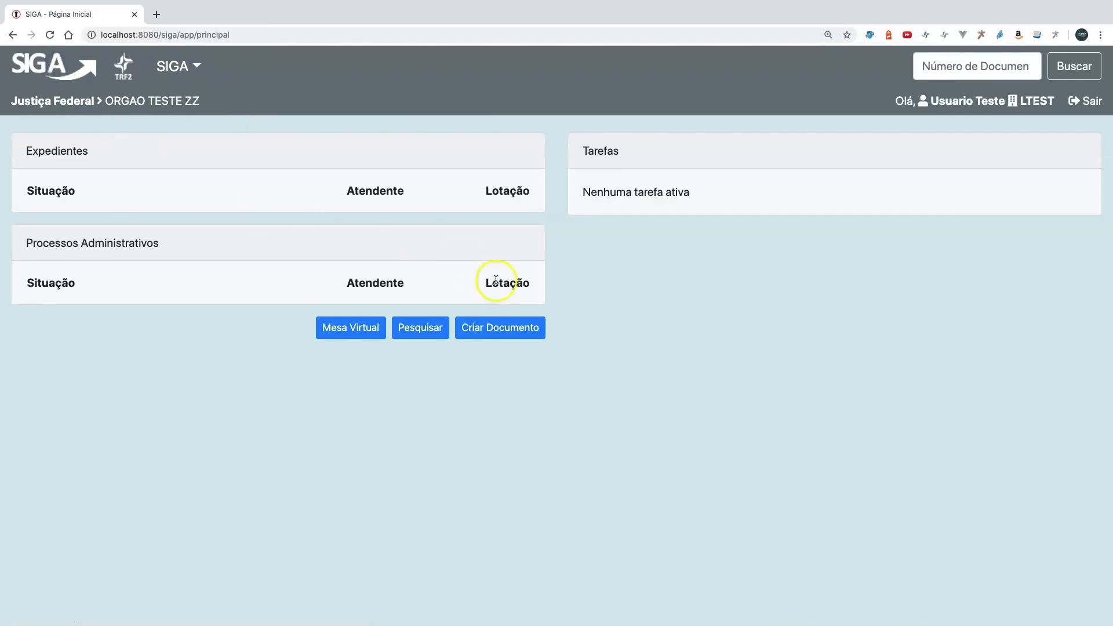
click(504, 328)
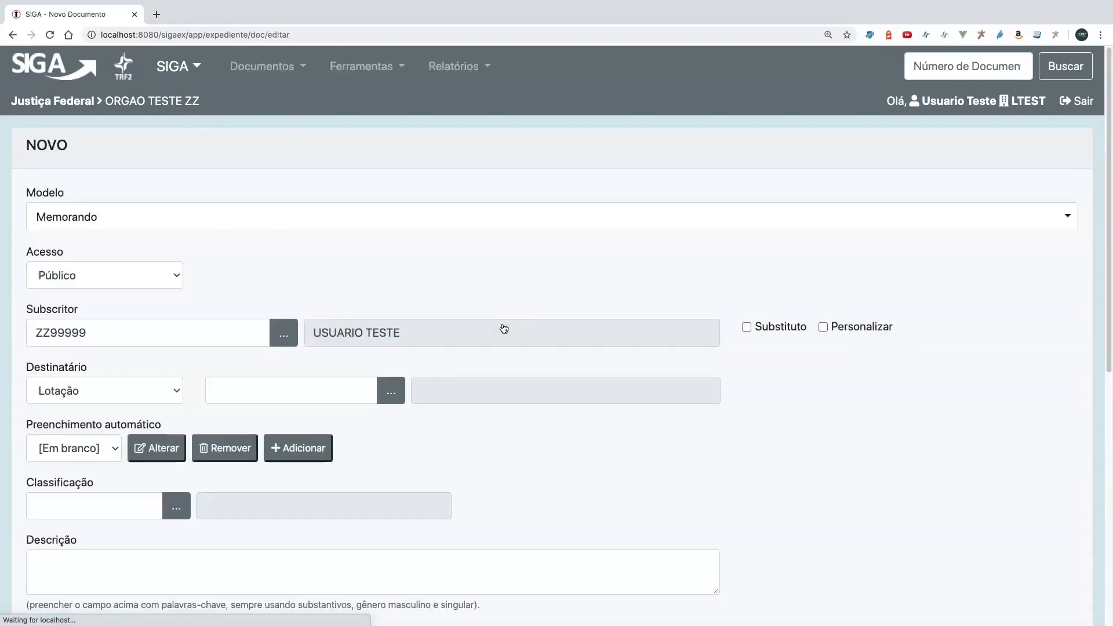
click(222, 217)
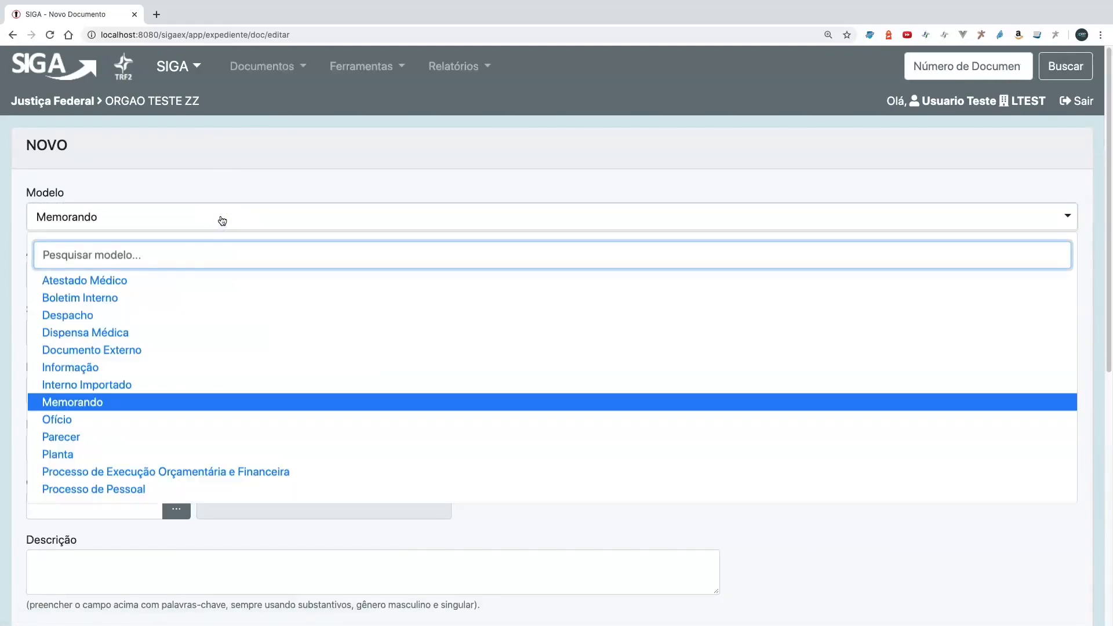
click(101, 332)
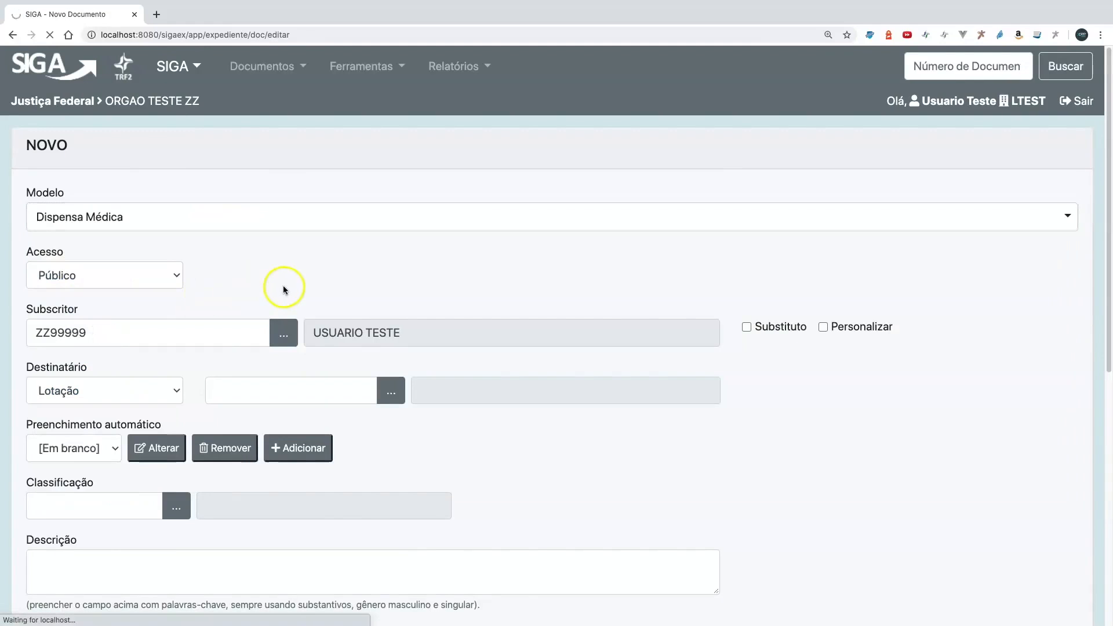
- Address the document to the Lotação ZZLTEST, enter "Teste" as its description and save it
click(264, 391)
click(261, 418)
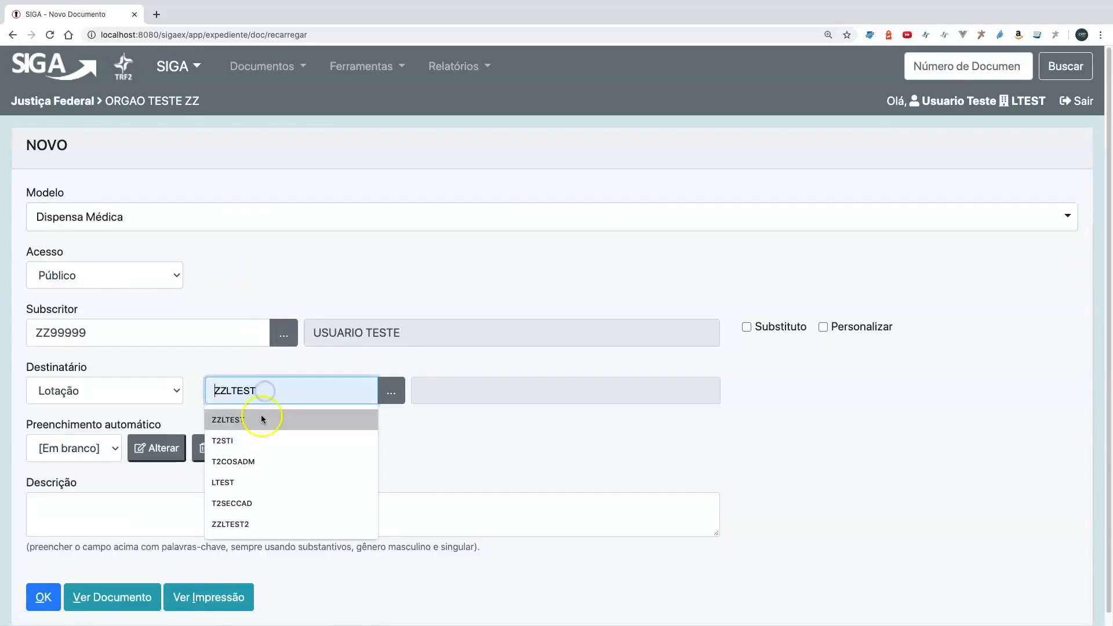
scroll(409, 433, down, 1)
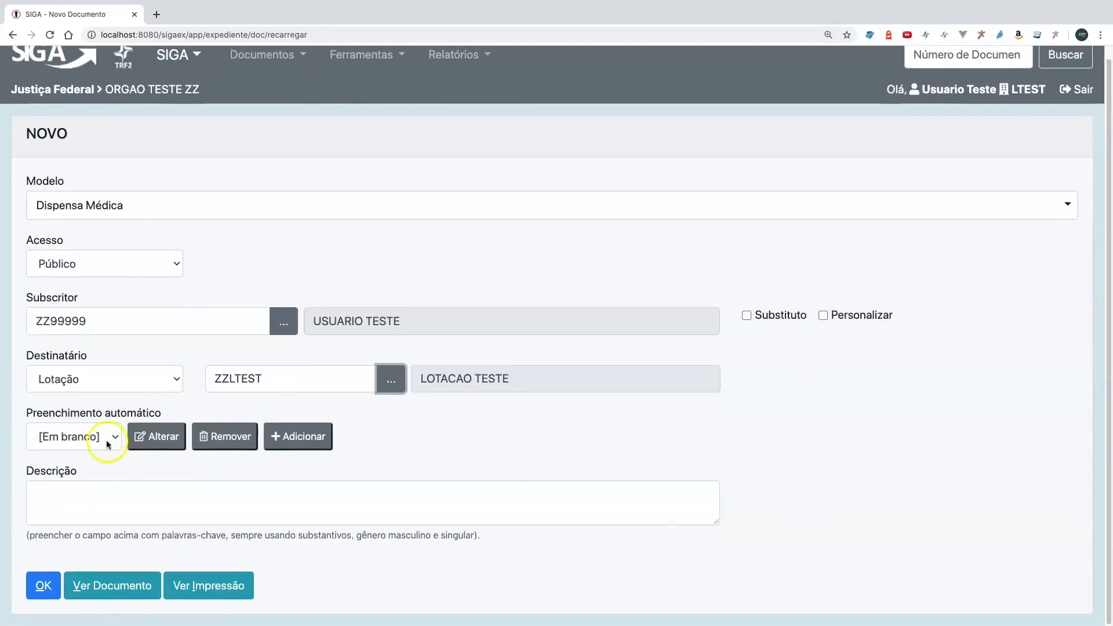
click(103, 497)
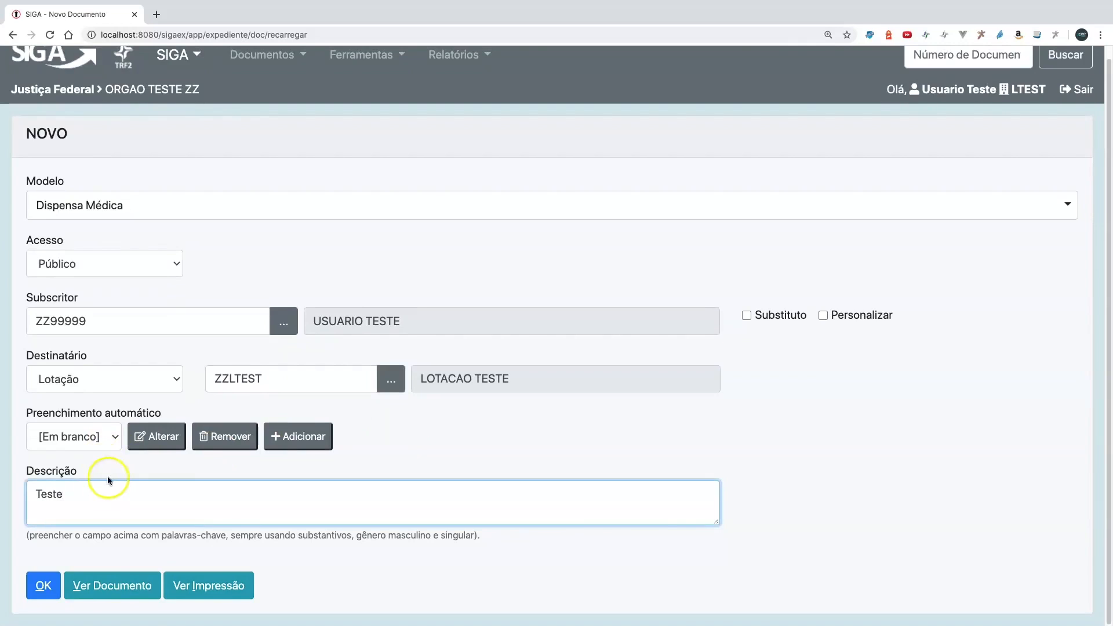
click(43, 595)
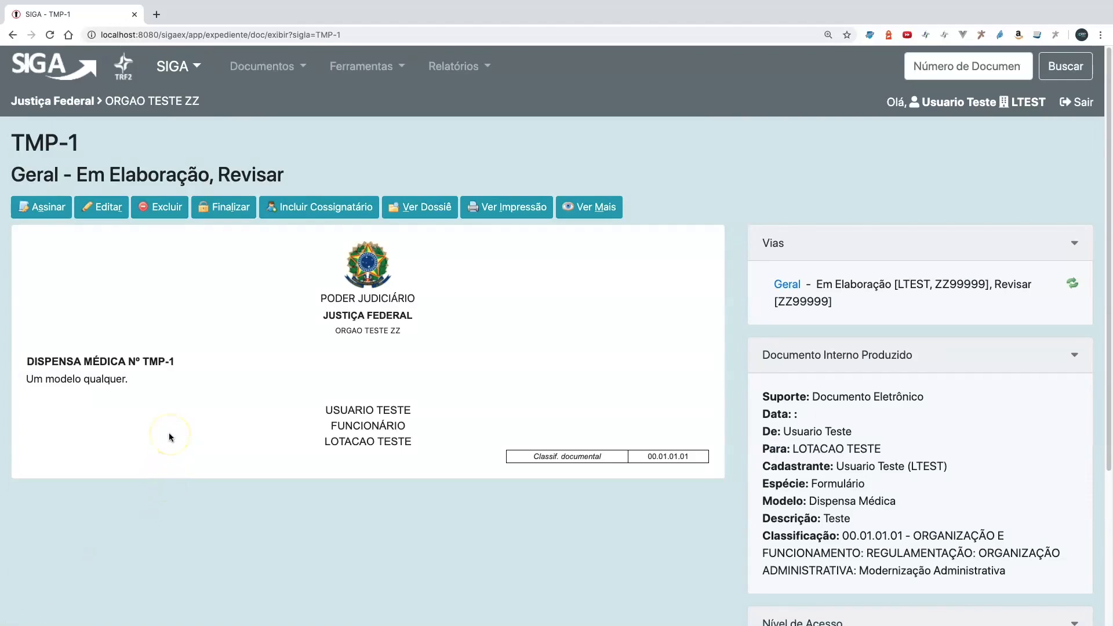
- Finalize the Dispensa Médica document and open the workflow procedure linked to it
click(223, 210)
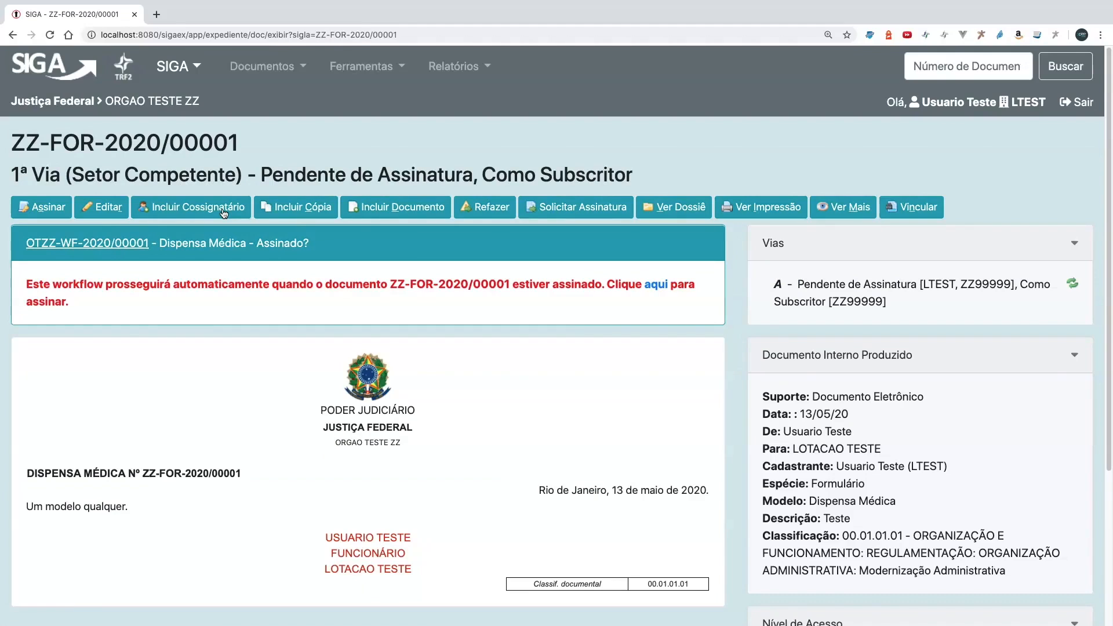
click(284, 422)
drag(20, 248, 209, 301)
click(209, 301)
click(106, 249)
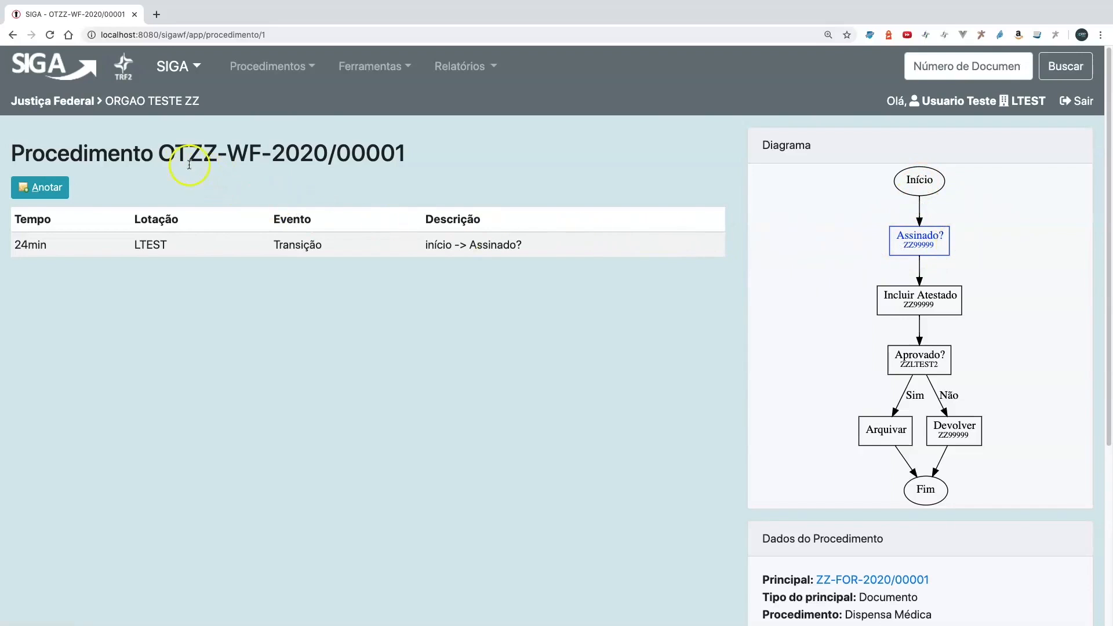
- Examine the procedure's identifier and return to the SIGA home page to check the active tasks
drag(161, 153, 408, 157)
click(408, 186)
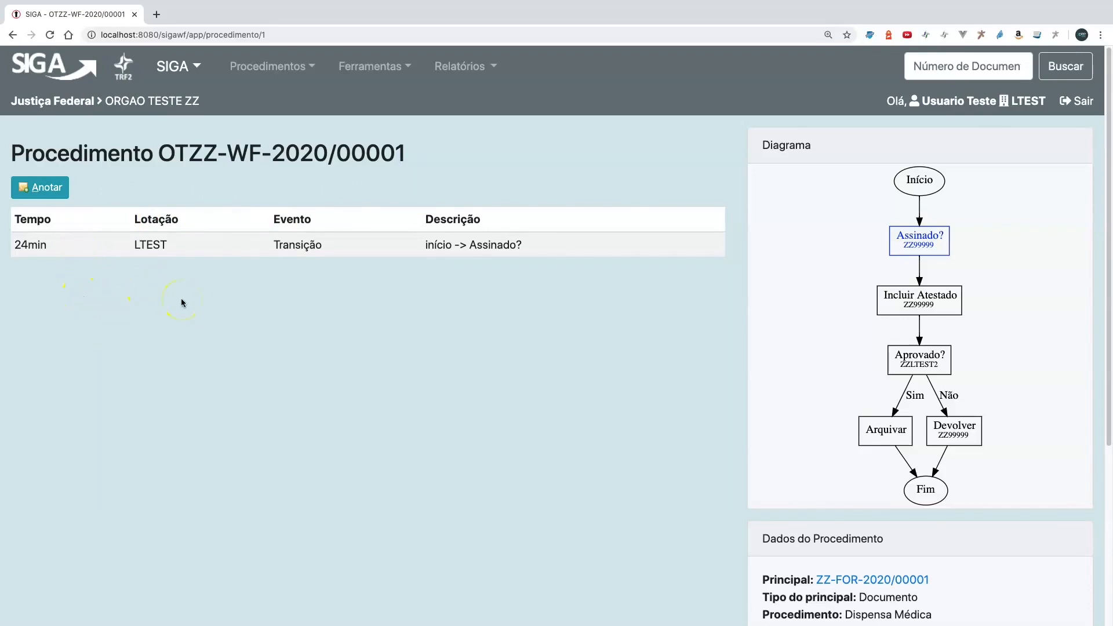
click(62, 70)
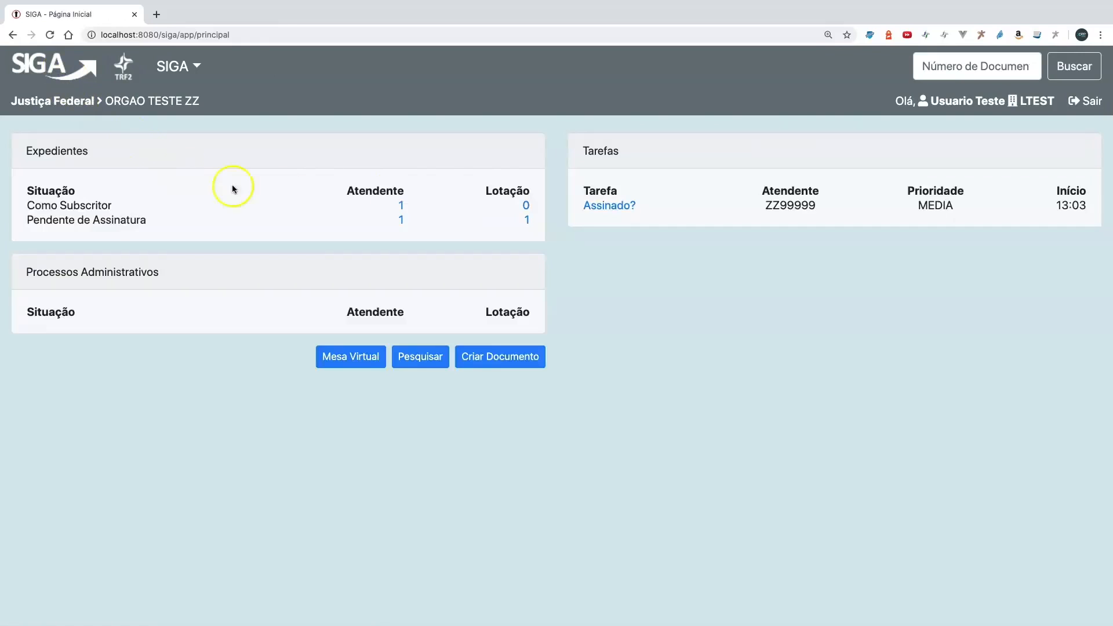
- Open the main document of the pending Assinado? task and sign it with the Com Senha option on and Tramitar off
click(622, 210)
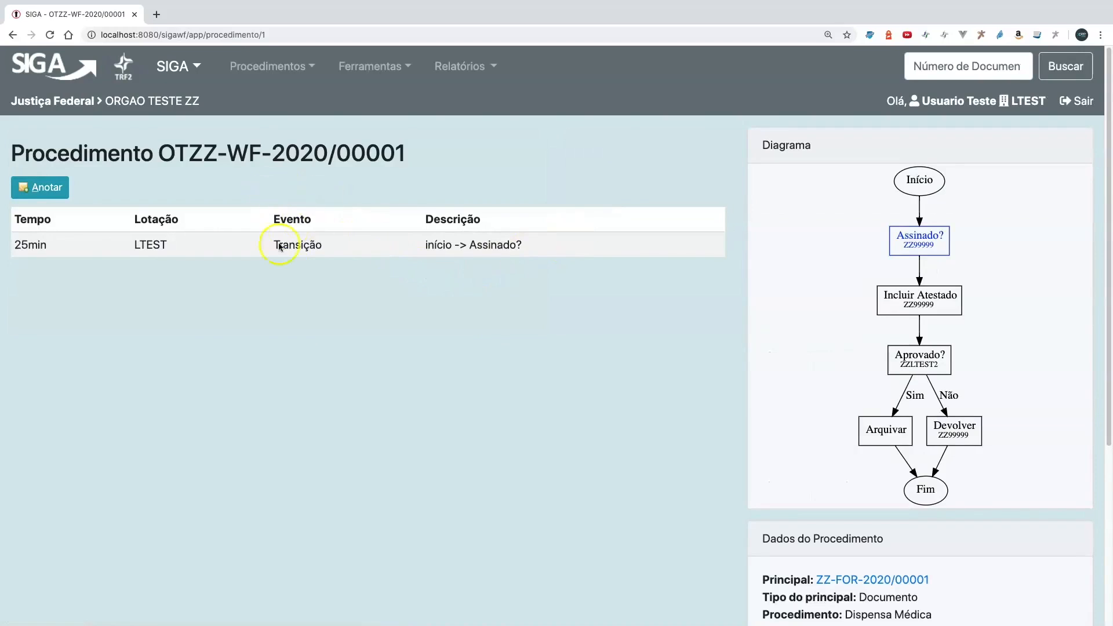
click(863, 582)
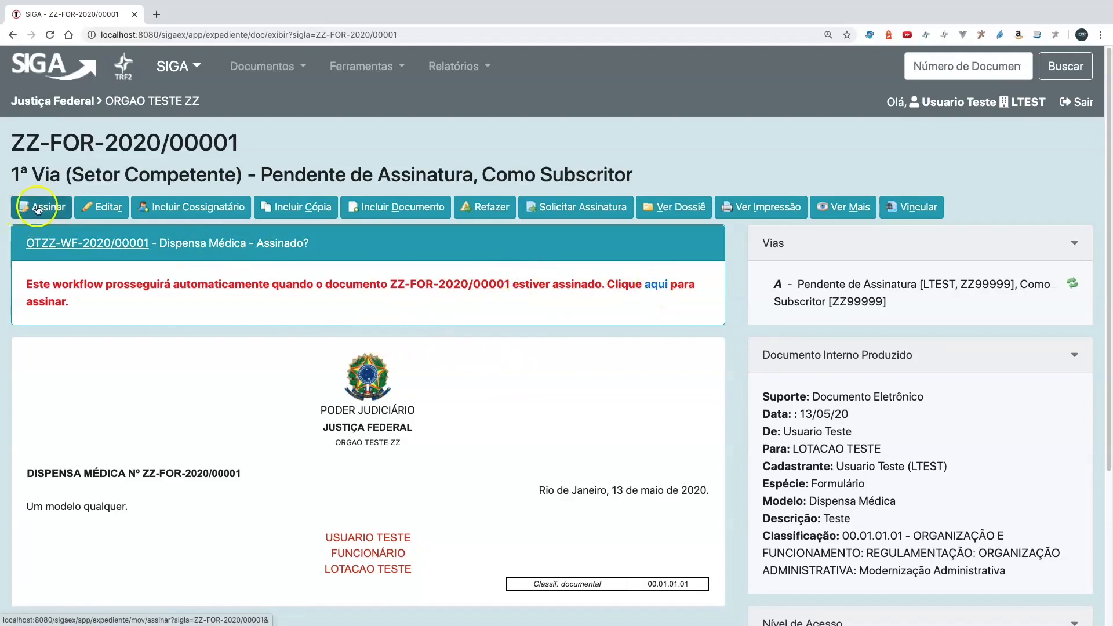
click(659, 288)
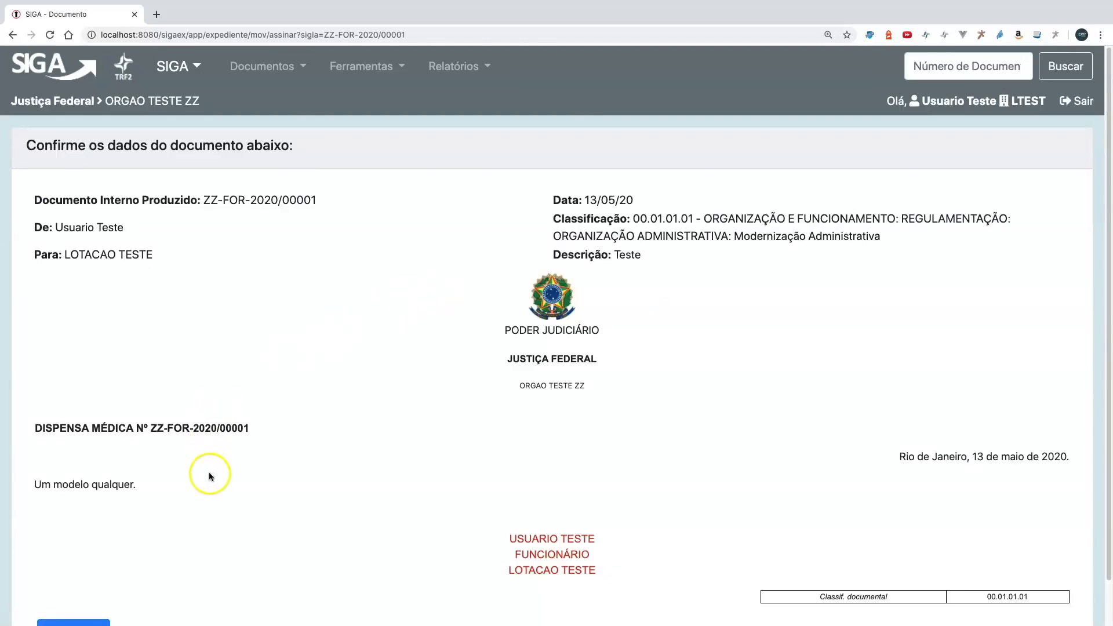
scroll(207, 475, down, 1)
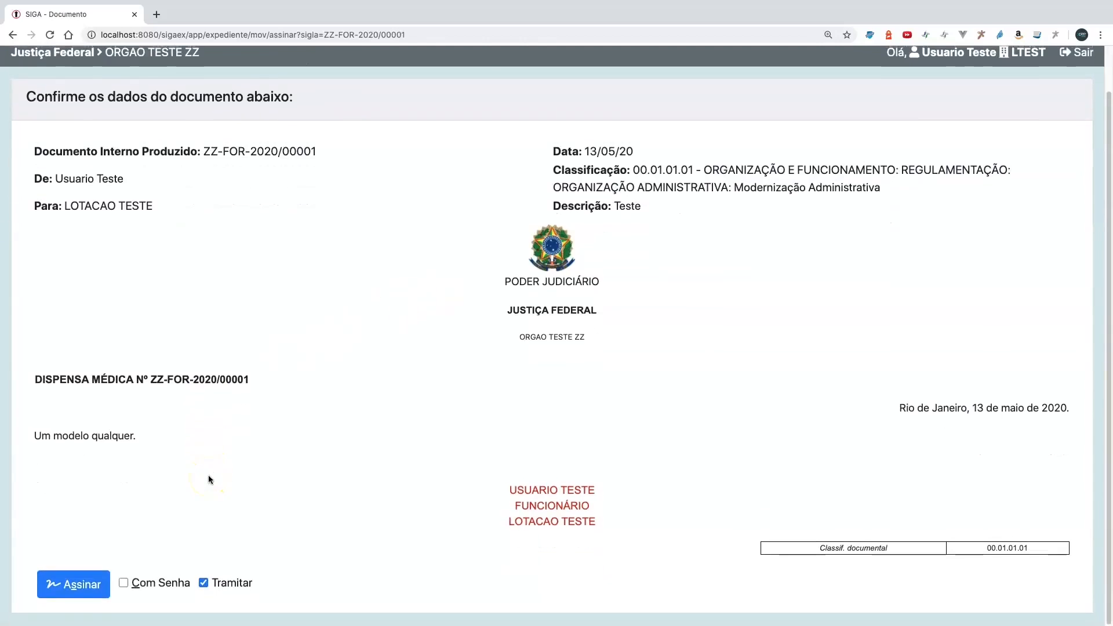
click(204, 584)
click(124, 584)
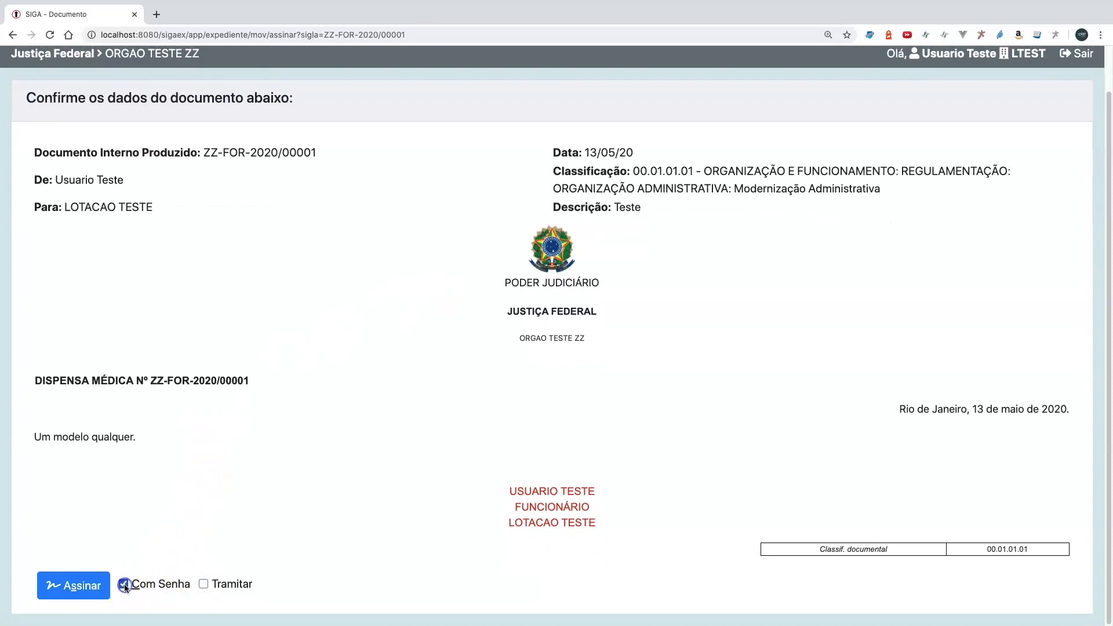
click(85, 587)
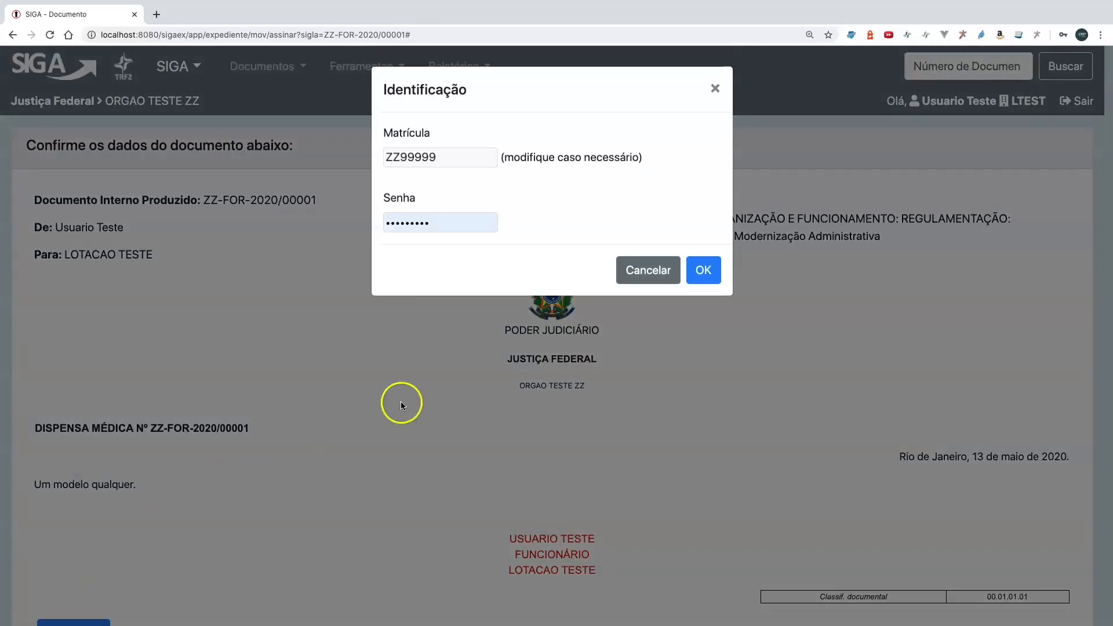
click(703, 270)
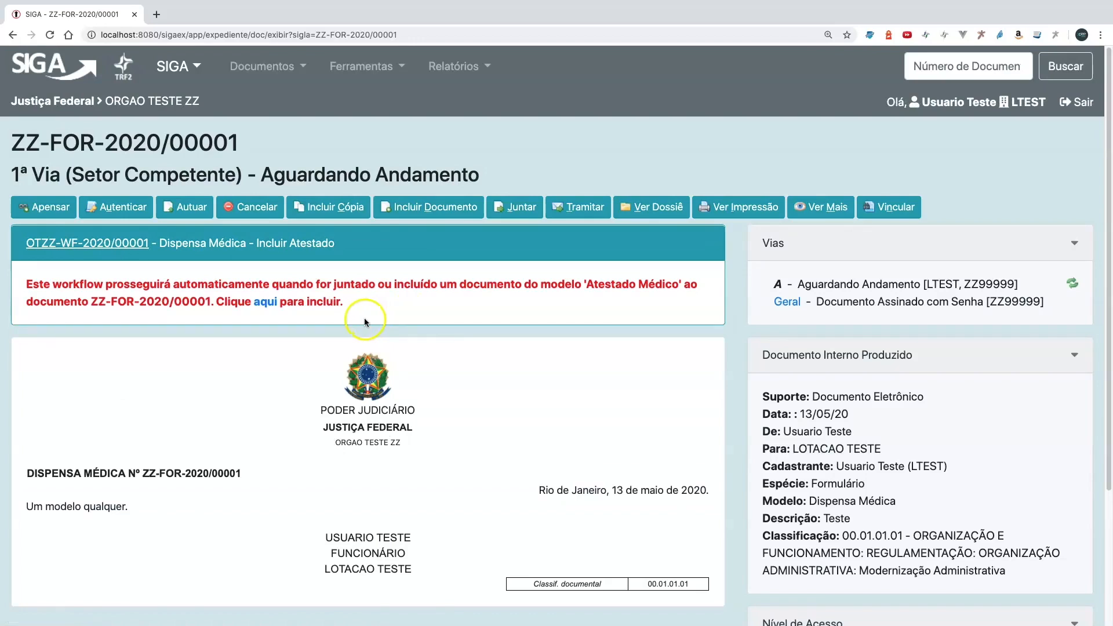
- Include an Atestado Médico document through the workflow's link, using teste33-Original.pdf as its PDF file
drag(255, 244, 357, 245)
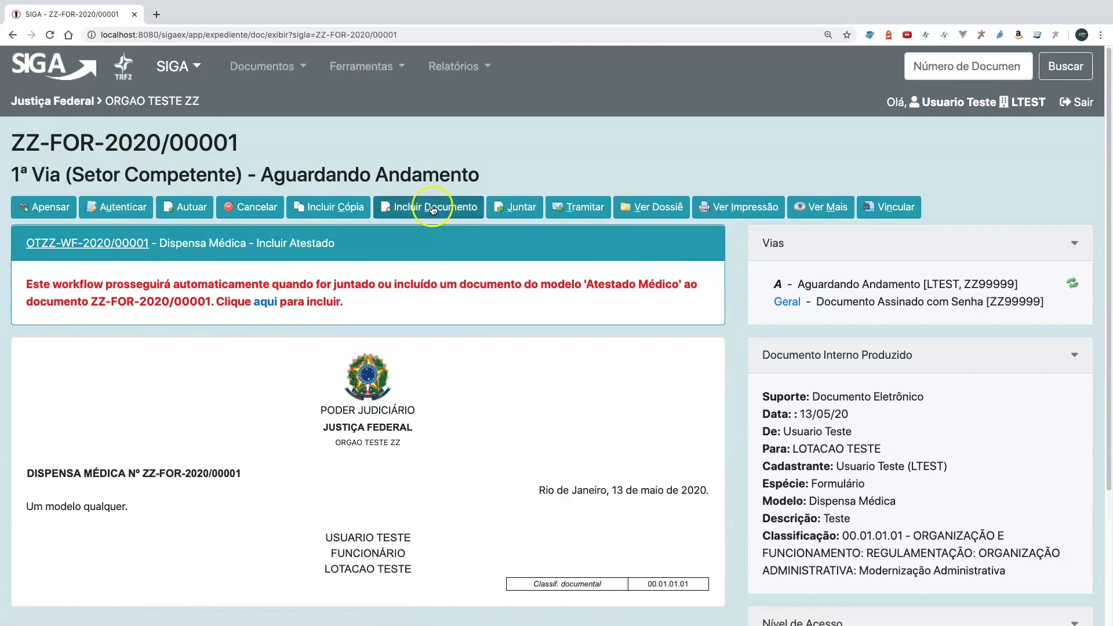
click(266, 303)
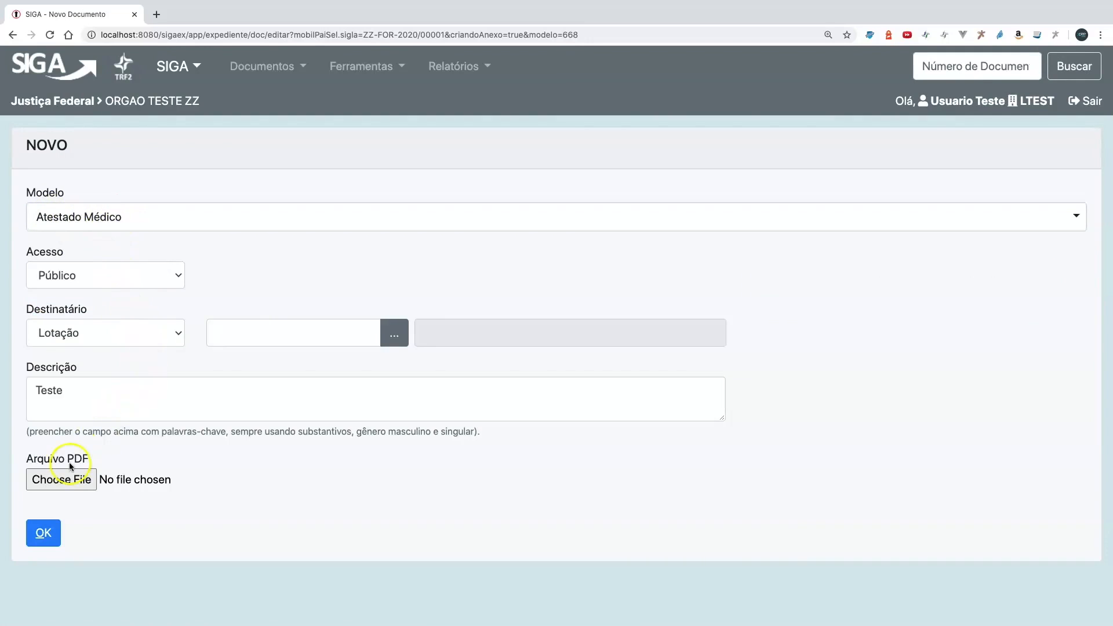
click(70, 480)
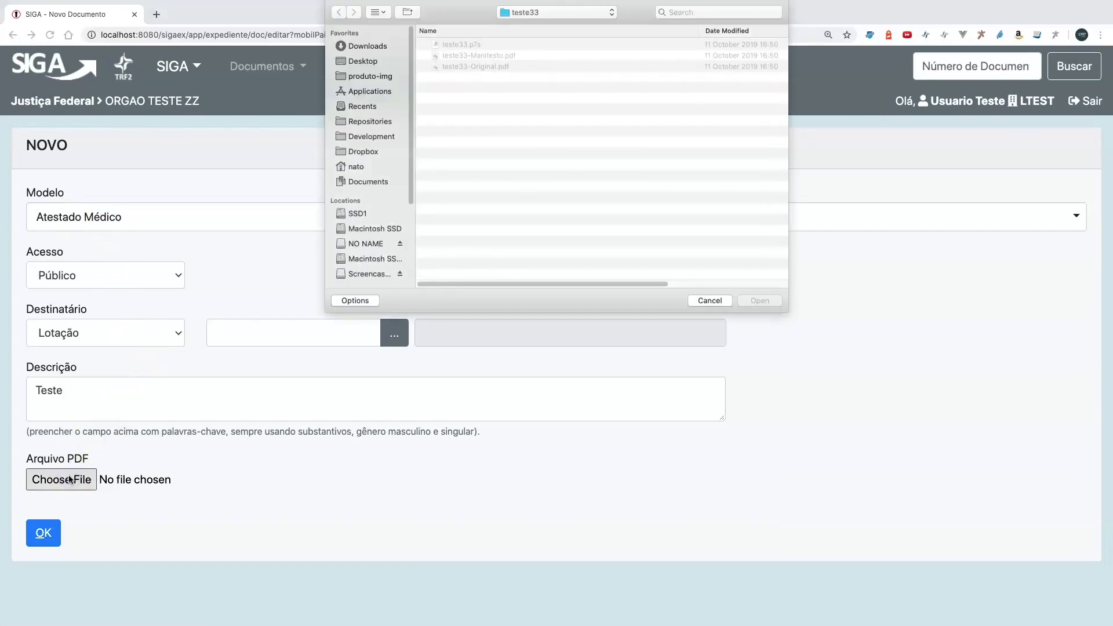
click(480, 66)
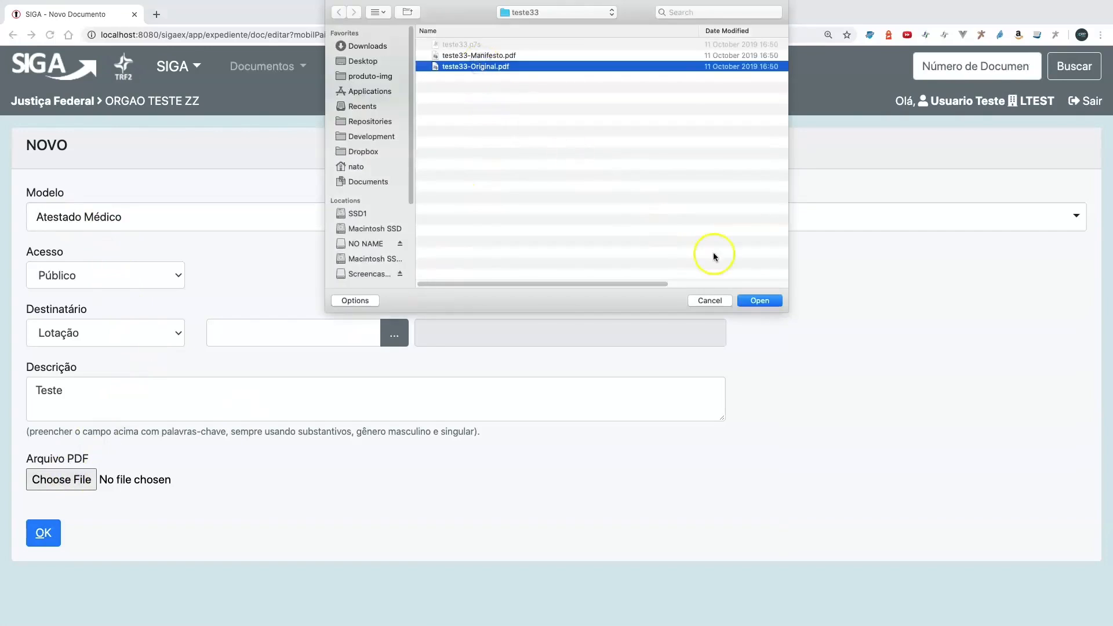
click(754, 301)
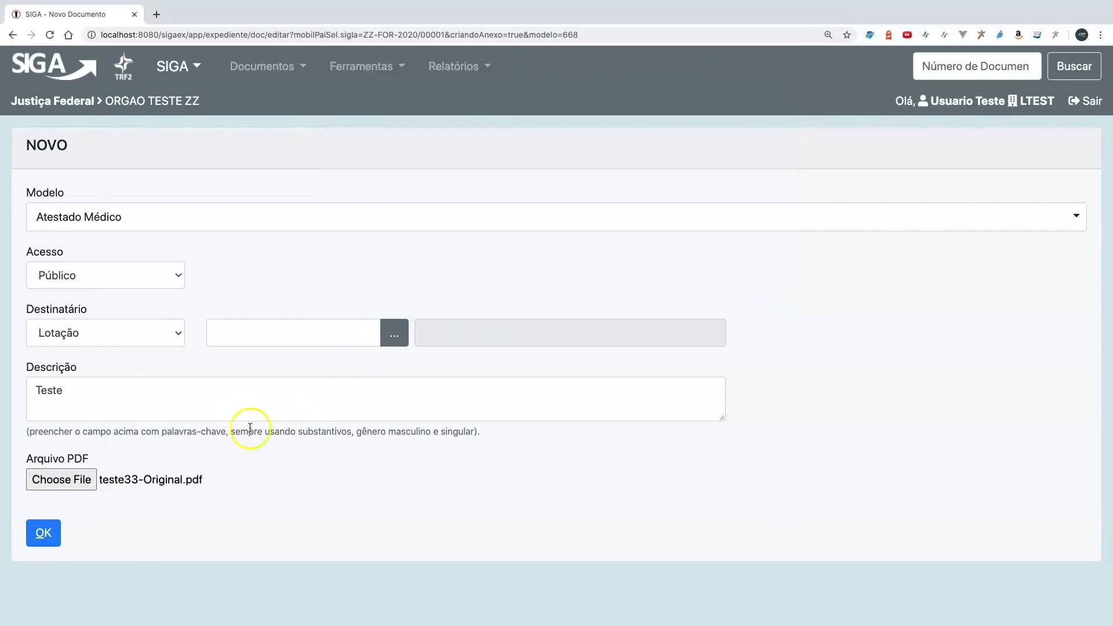
click(46, 537)
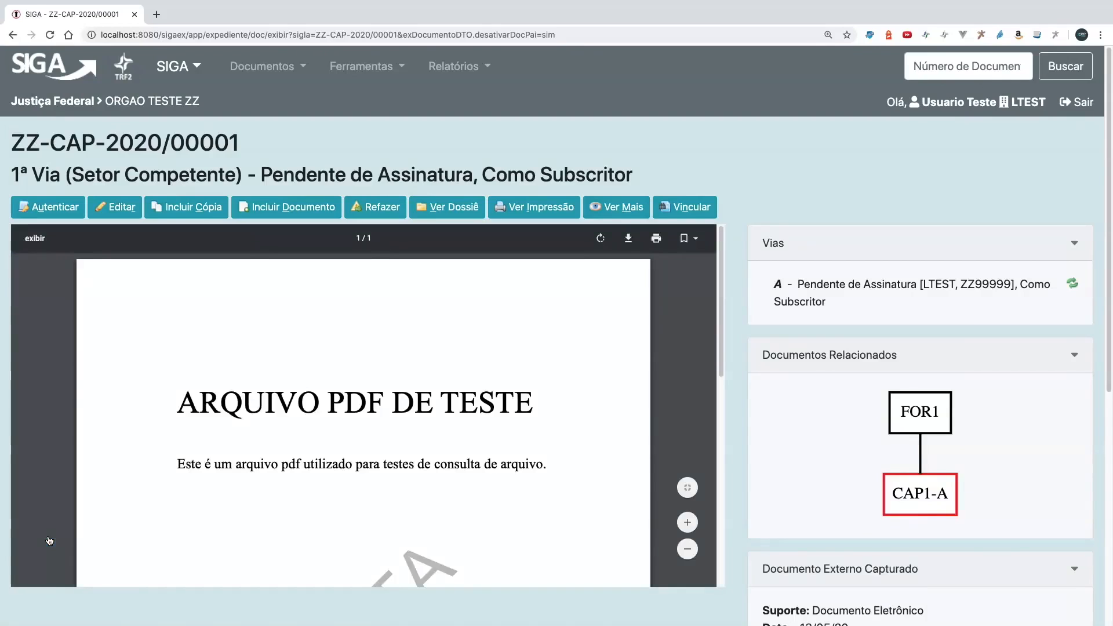
- Authenticate the captured Atestado Médico document using the Com Senha option
click(52, 219)
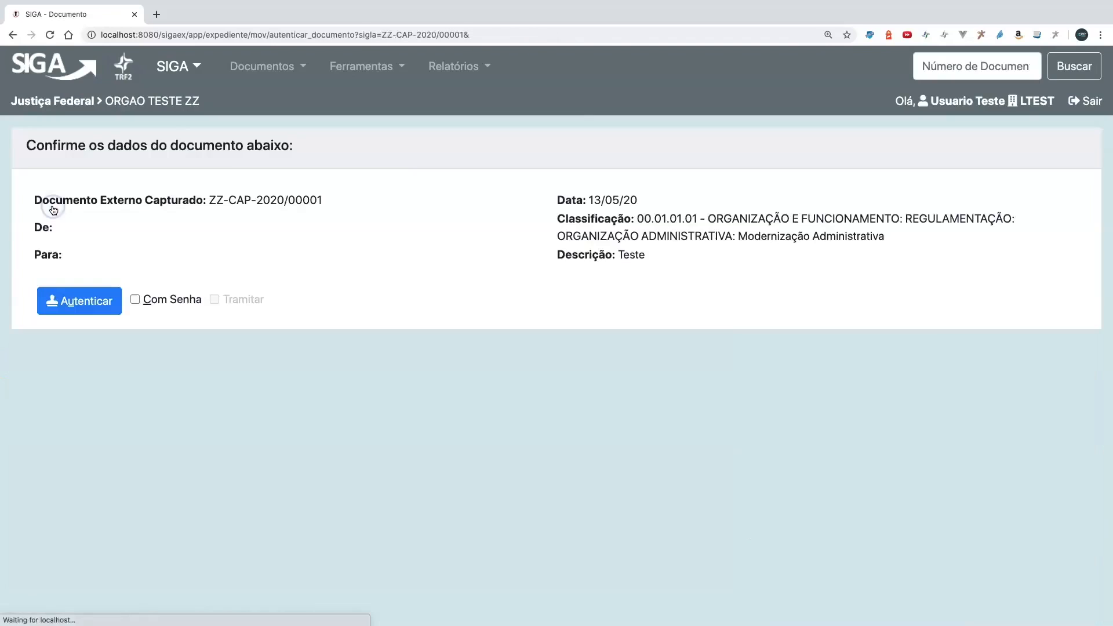
click(134, 299)
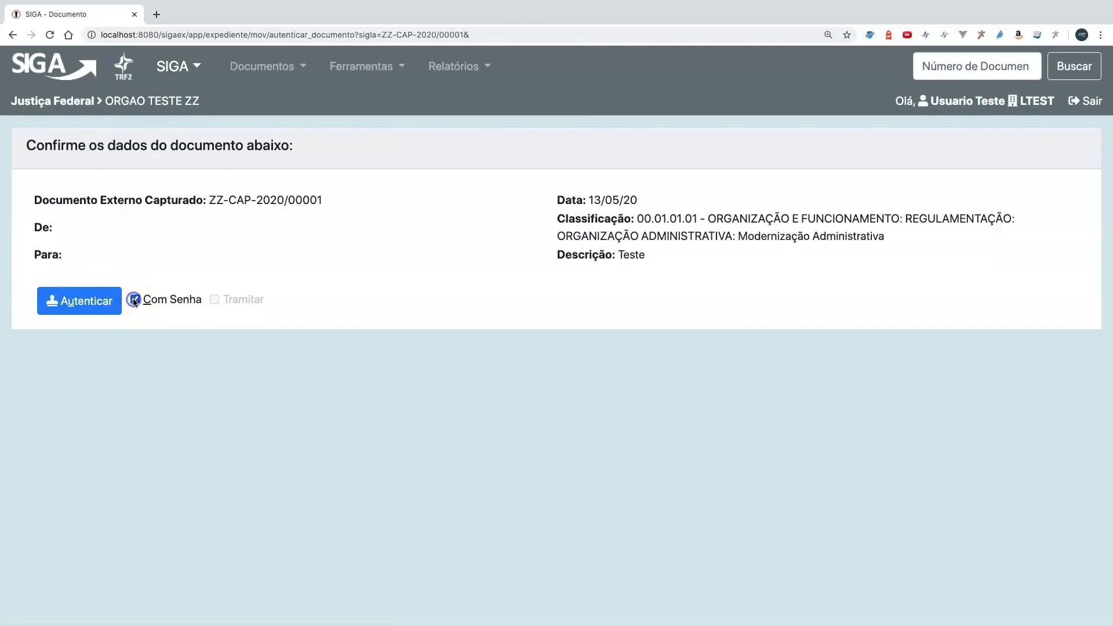
click(91, 302)
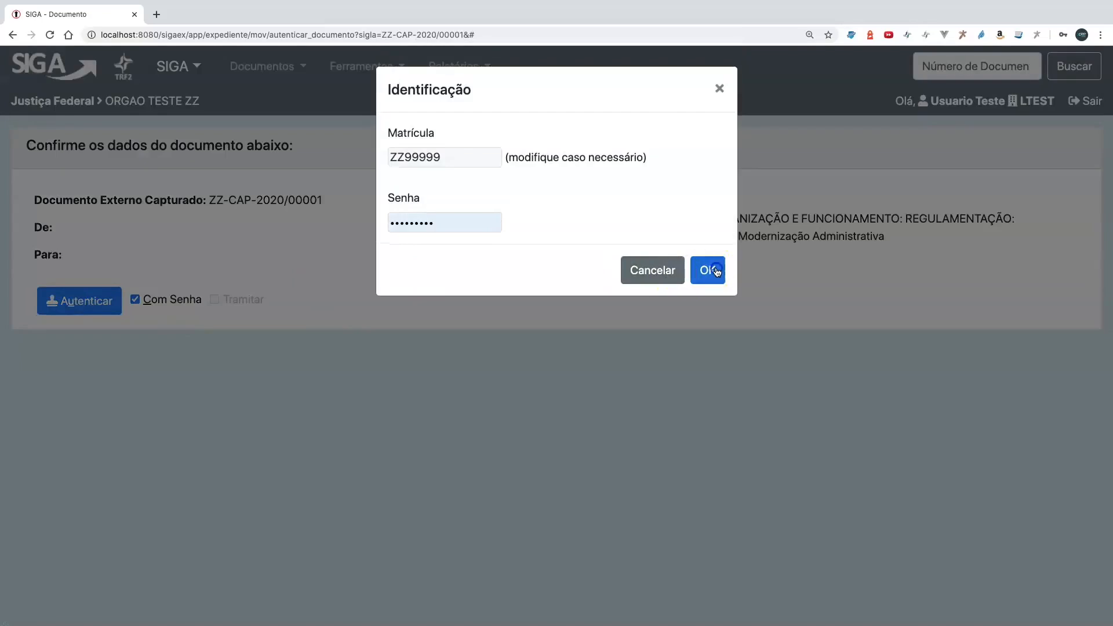
click(712, 270)
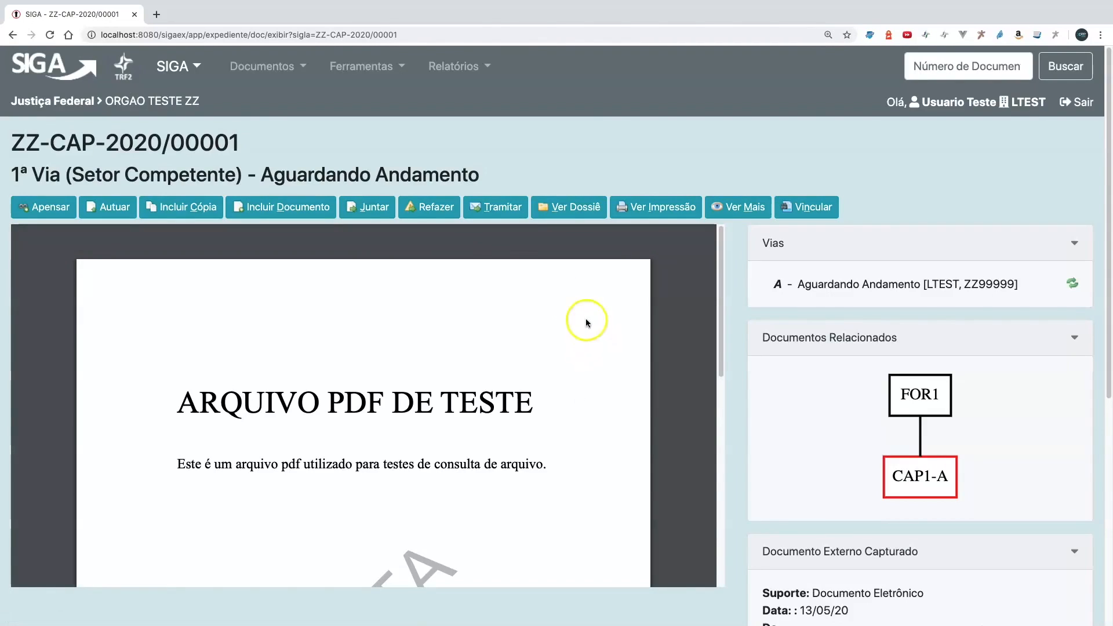
- Attach the Atestado Médico to the Dispensa Médica document, and open that parent document to check its current workflow task
click(369, 208)
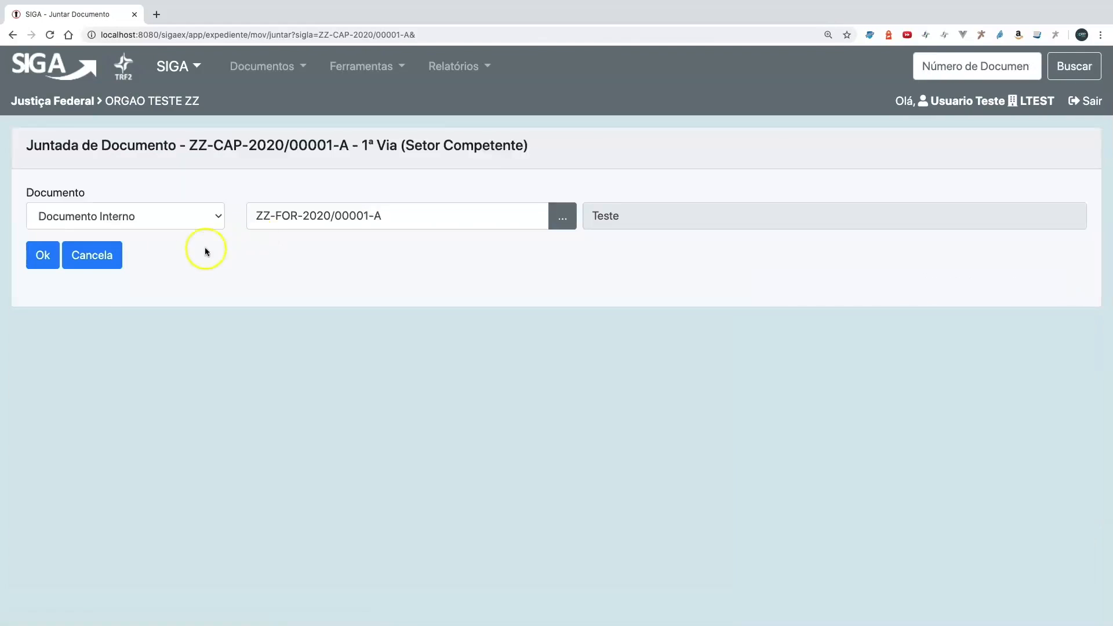
click(37, 261)
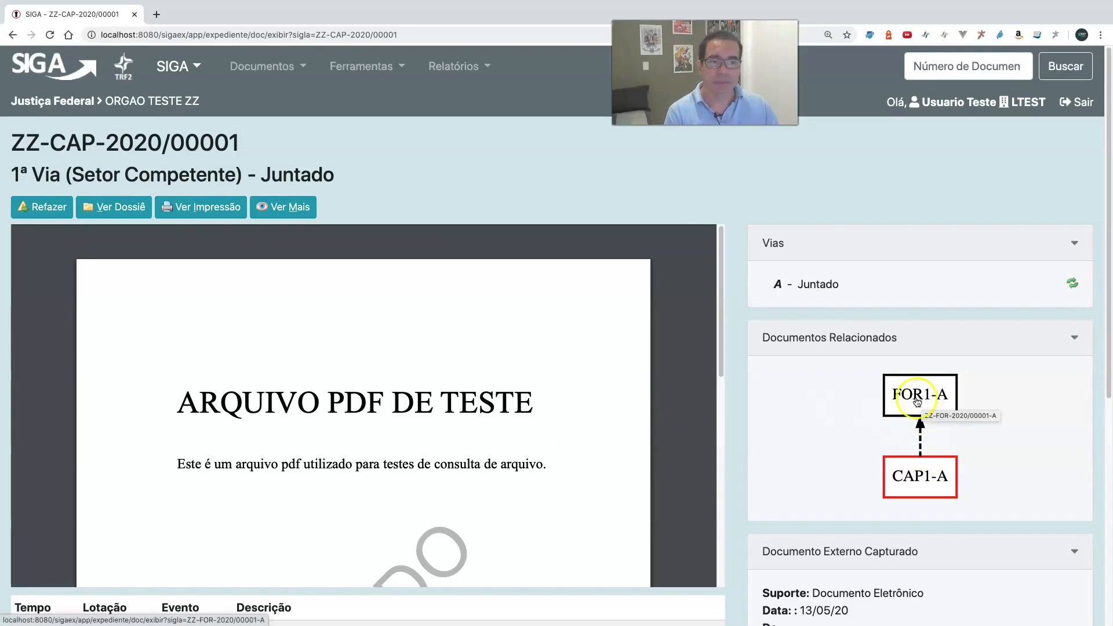
click(919, 403)
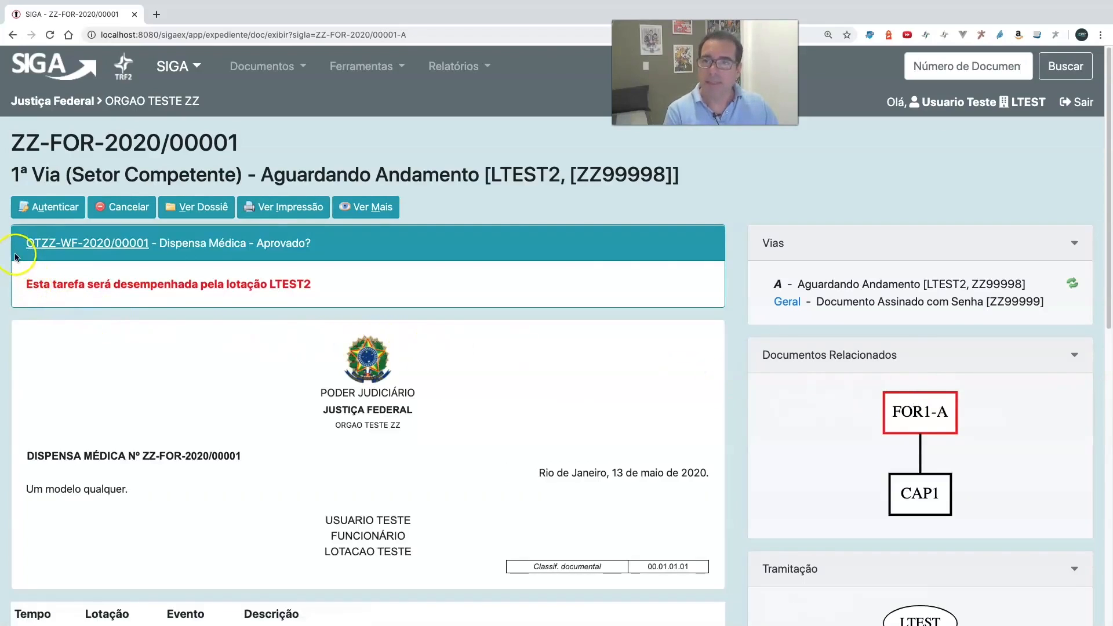
drag(256, 243, 313, 243)
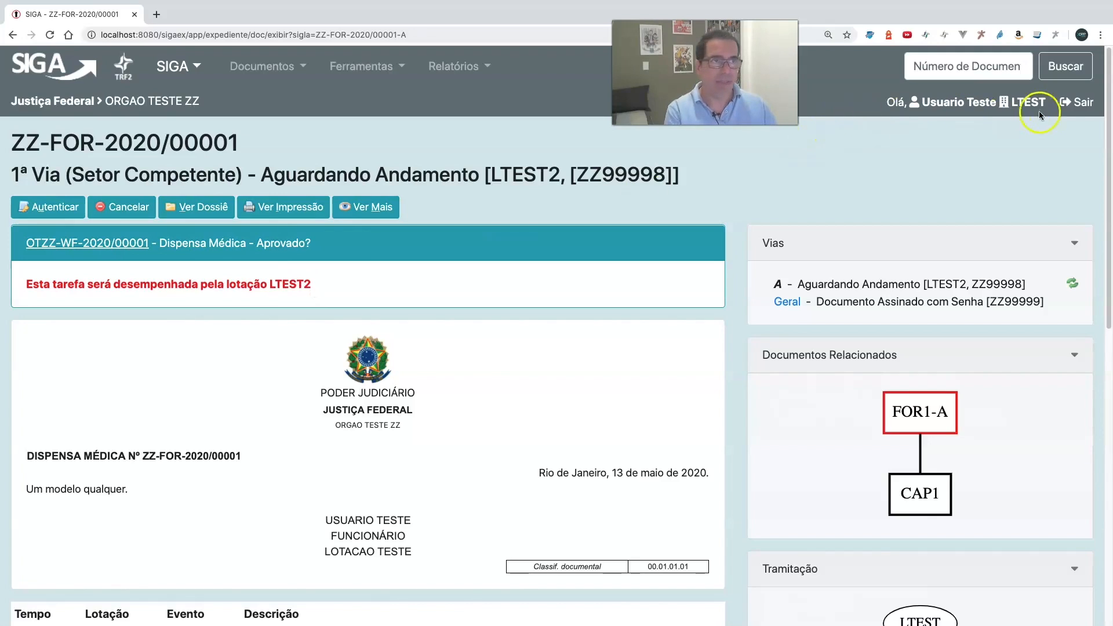
- Log out and sign in with the second test user's registration number
click(1071, 109)
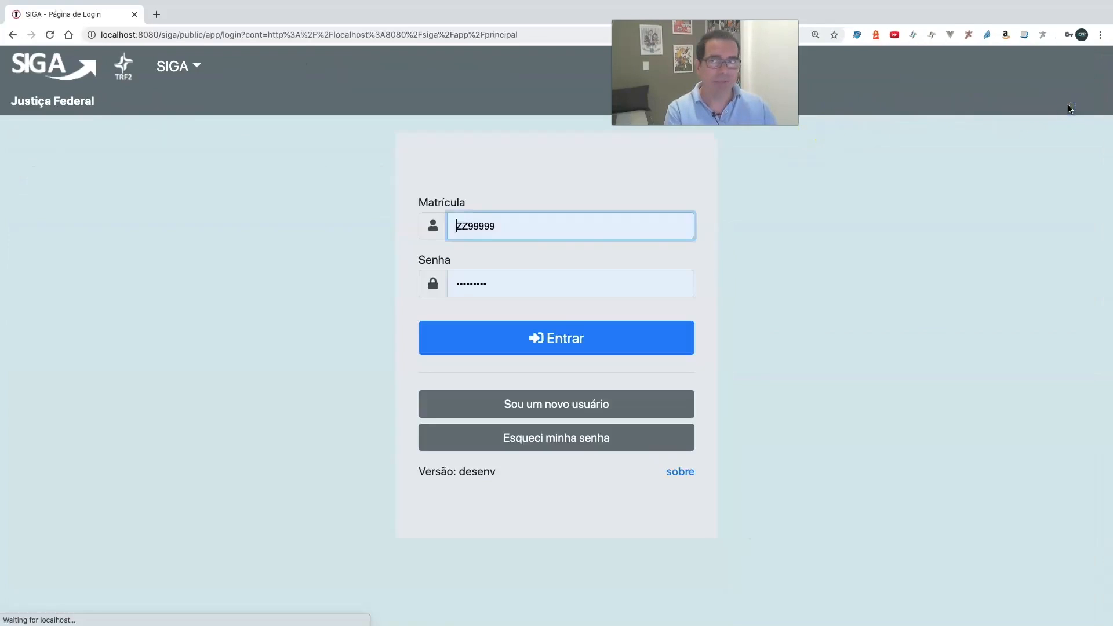
click(501, 226)
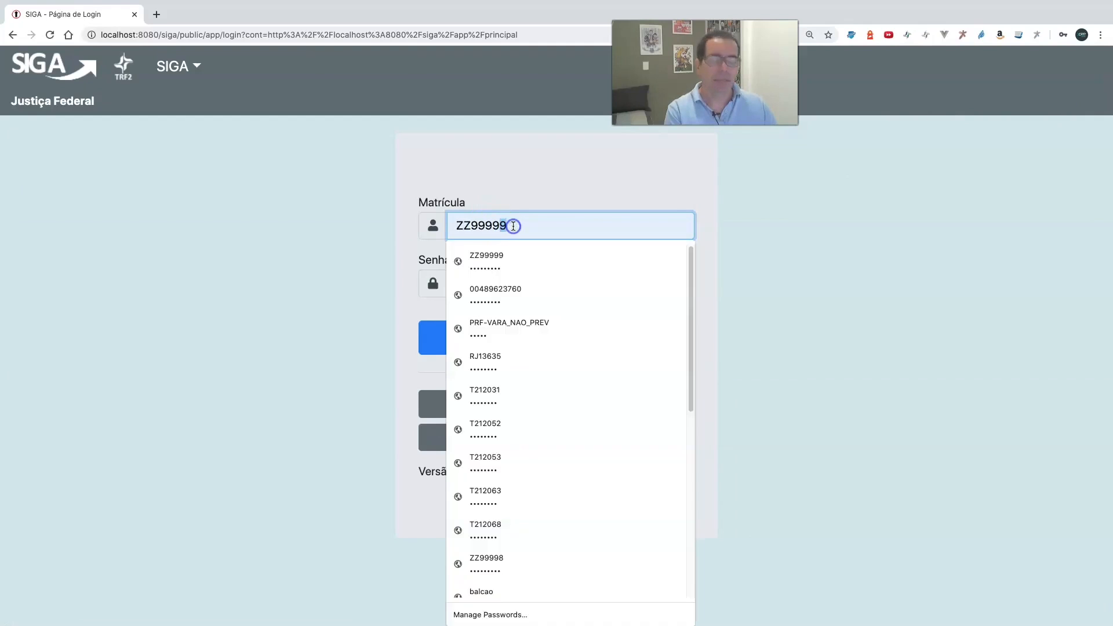
key(BackSpace)
text(8)
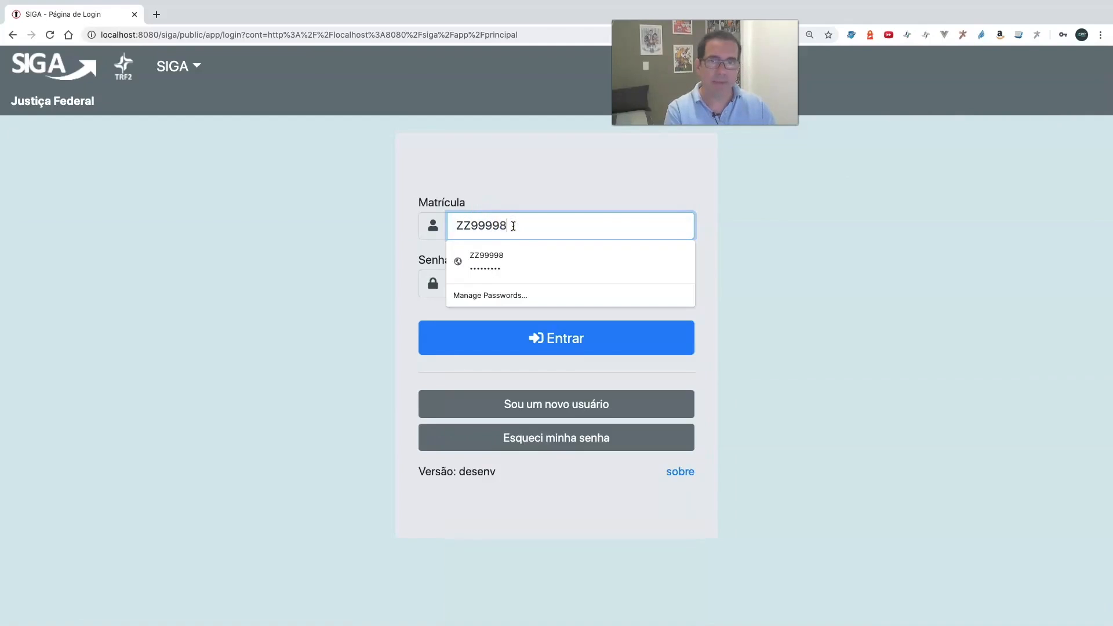
key(Return)
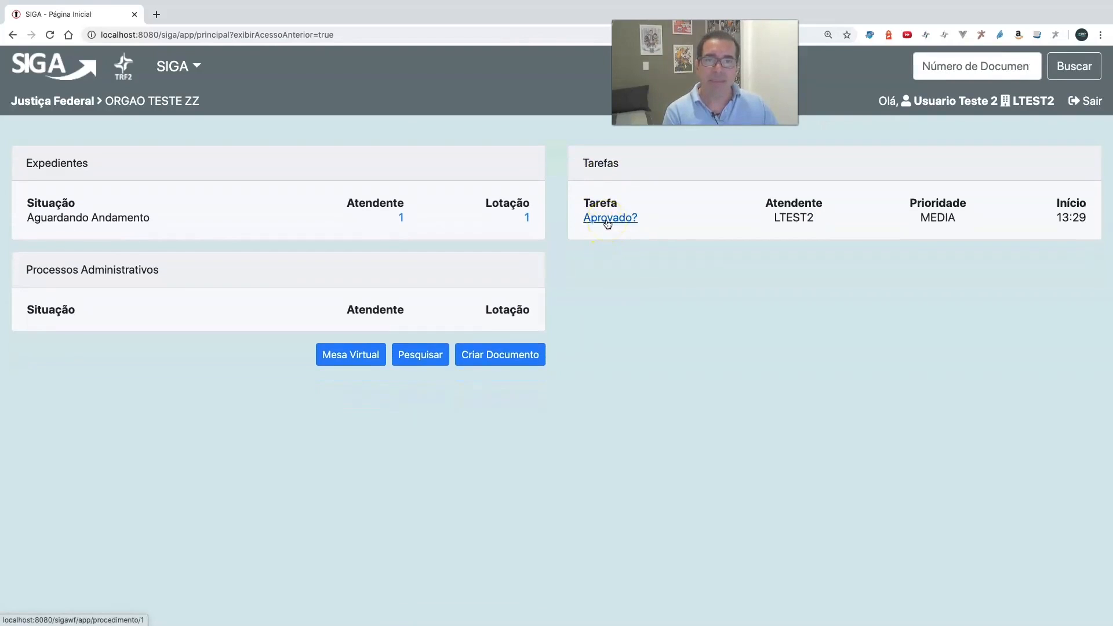
- Open the Aprovado? task from the home page and go to the procedure's main document
click(527, 219)
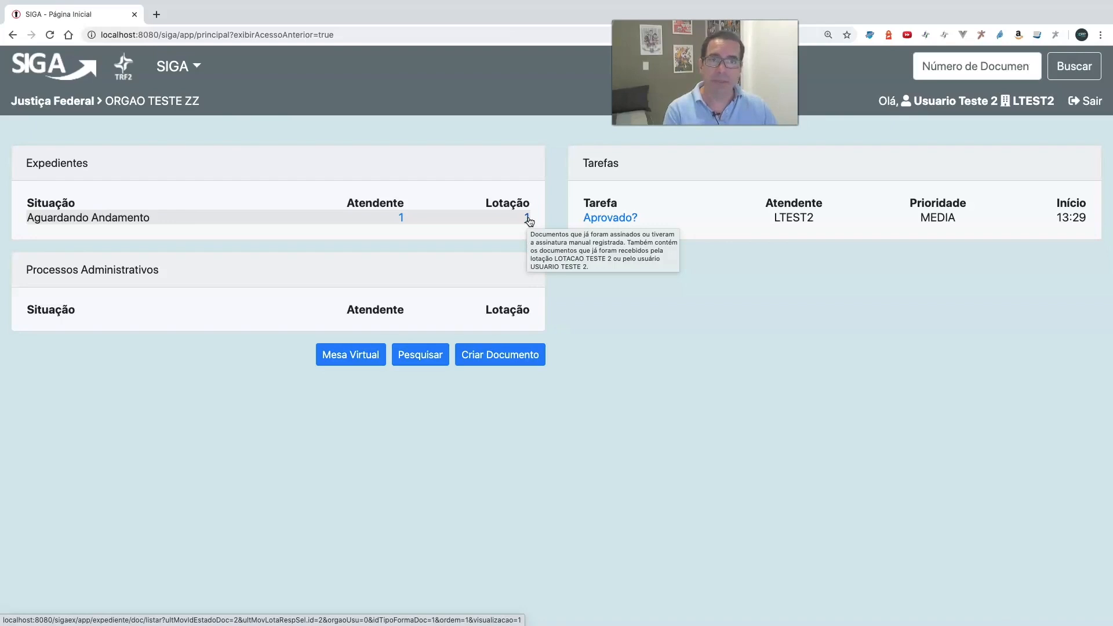
click(599, 219)
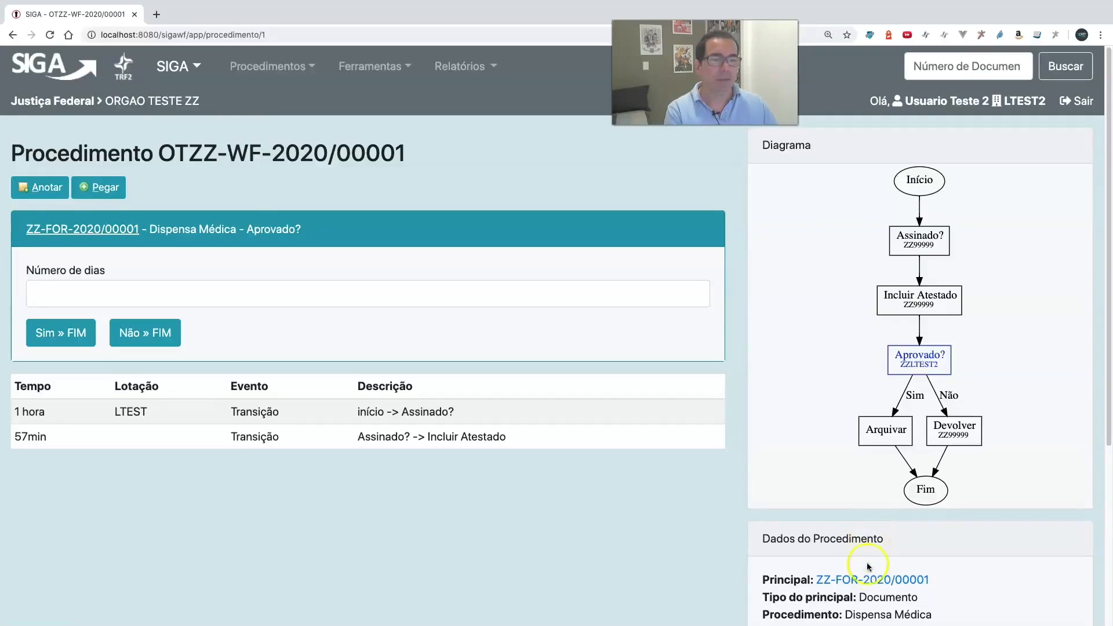
click(868, 581)
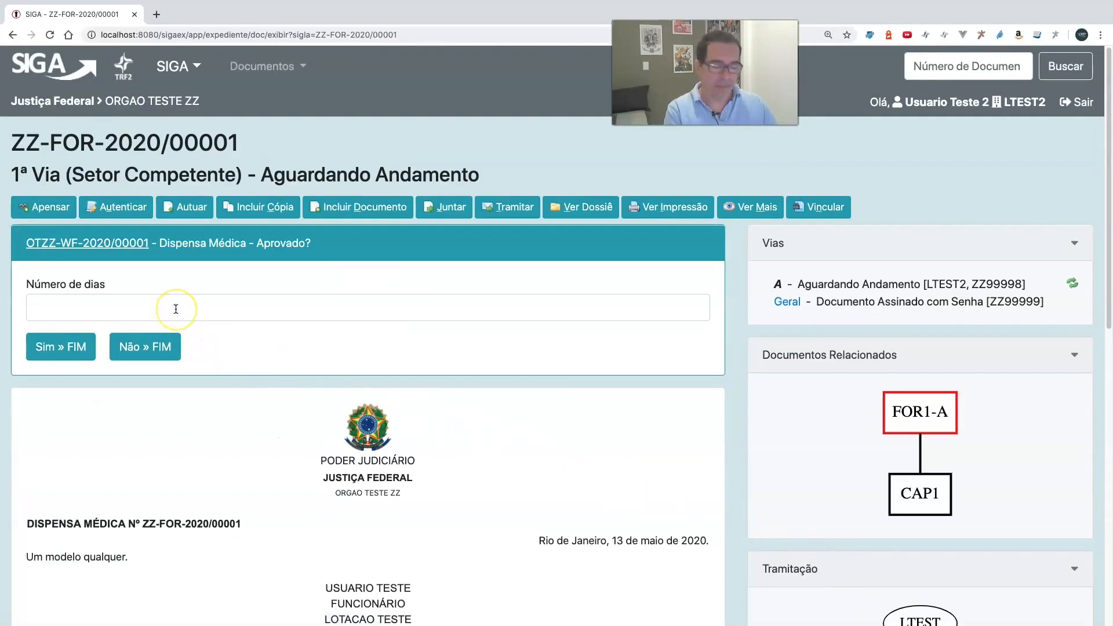
- Set Número de dias to 5, approve the Aprovado? task with Sim, and check the document's status
click(176, 309)
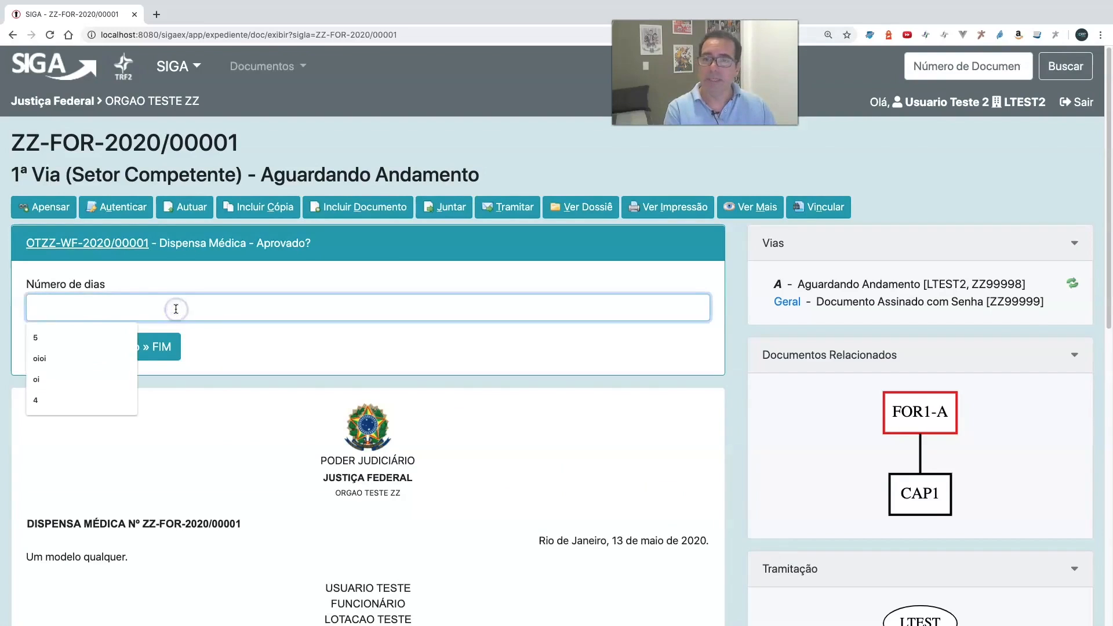
click(54, 337)
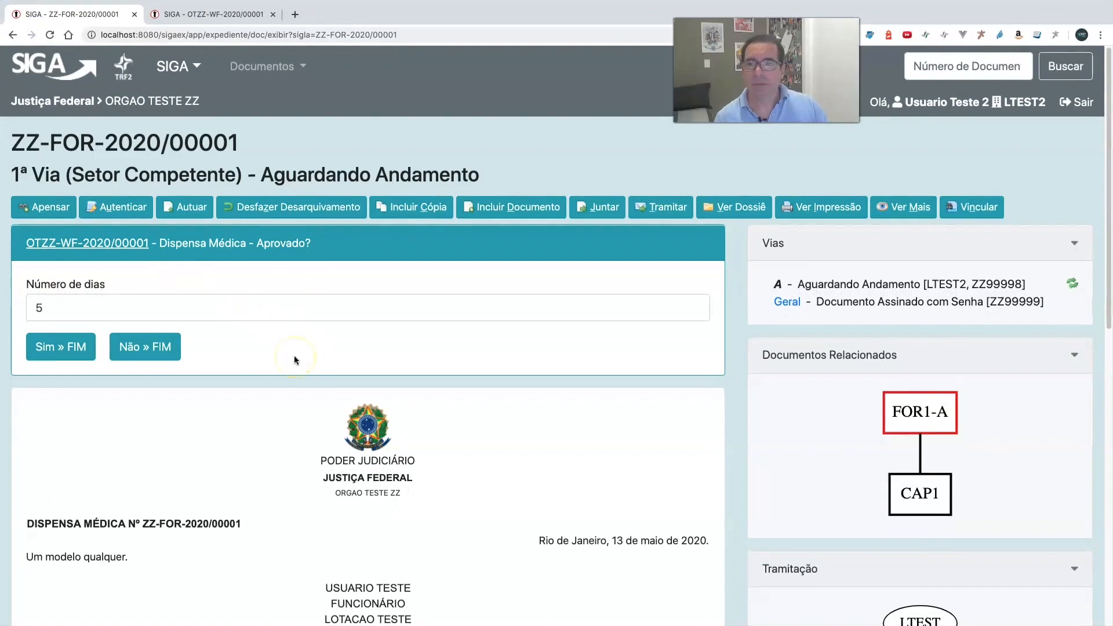
click(67, 351)
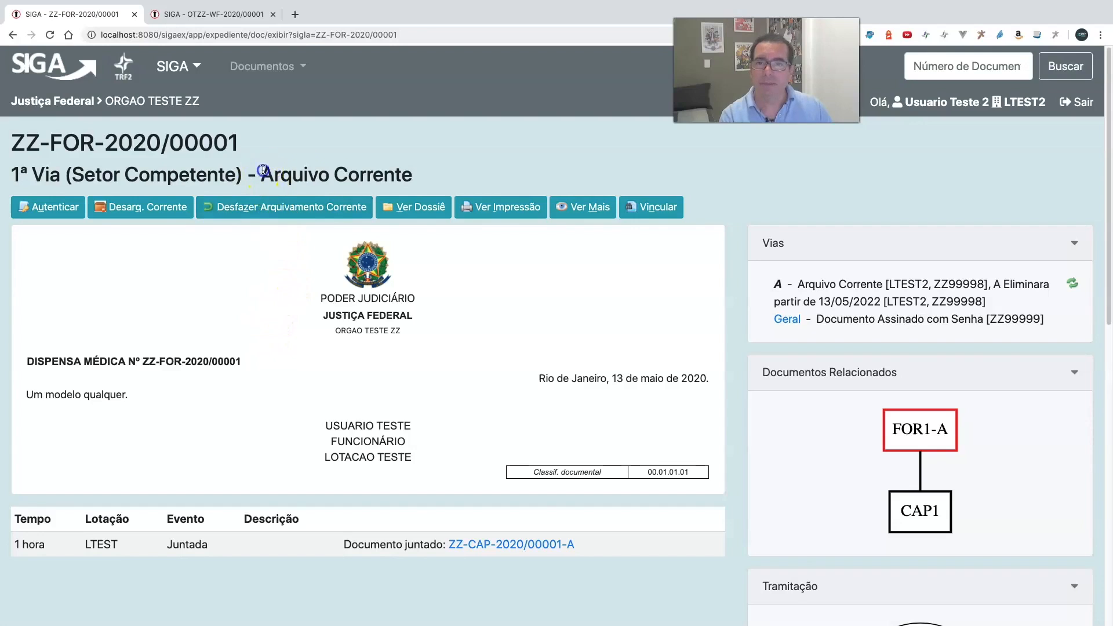
drag(262, 170, 427, 174)
click(427, 174)
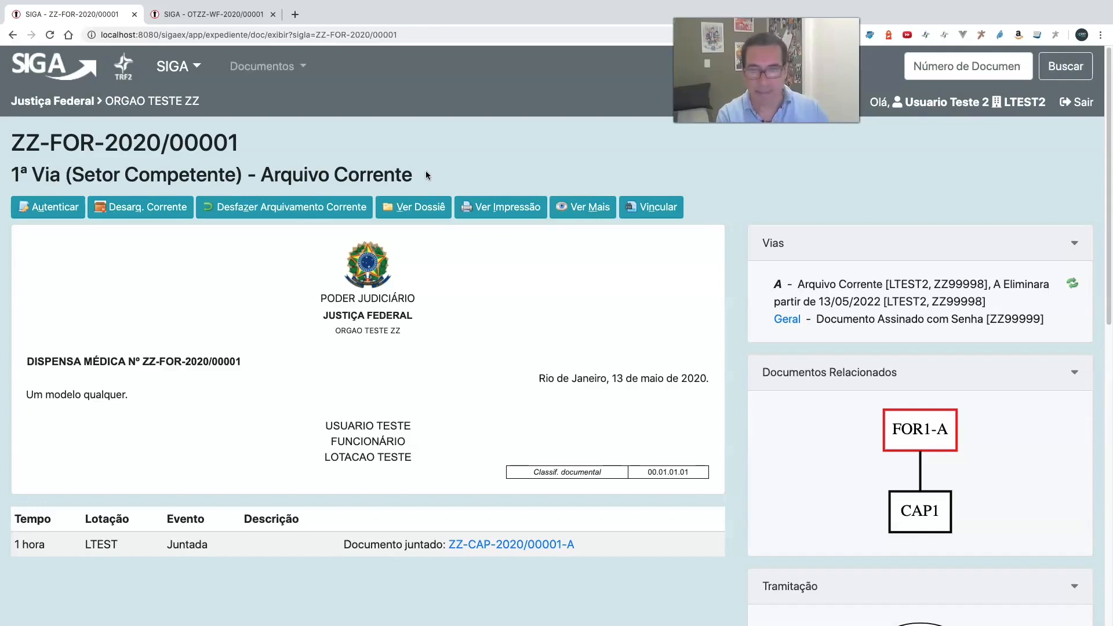
click(532, 395)
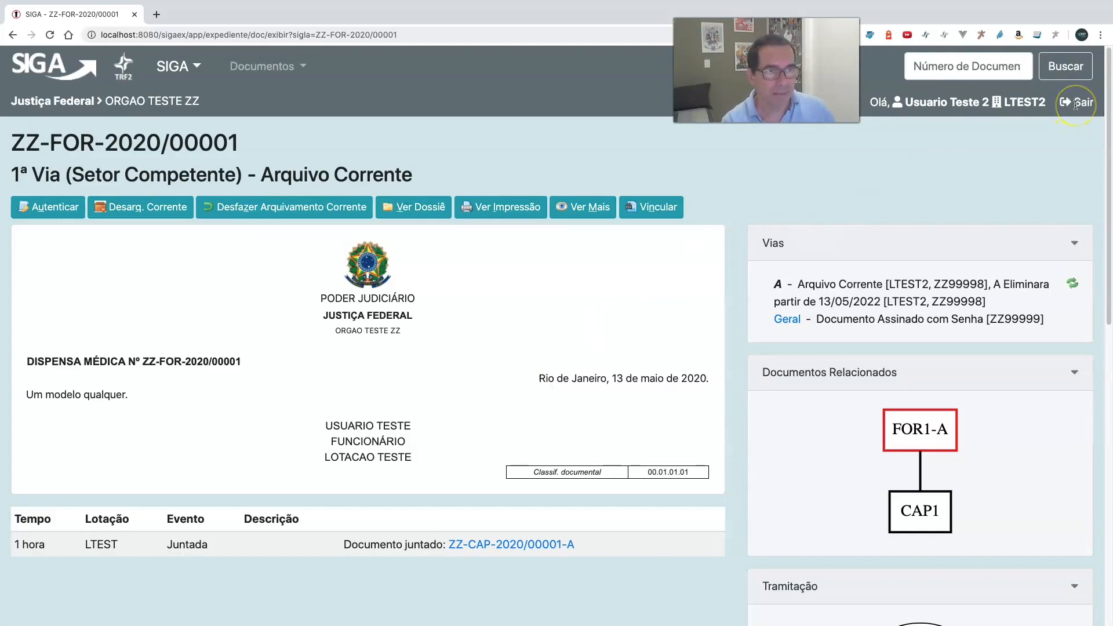
- Log out and sign back in with the first test user's registration number
click(1076, 103)
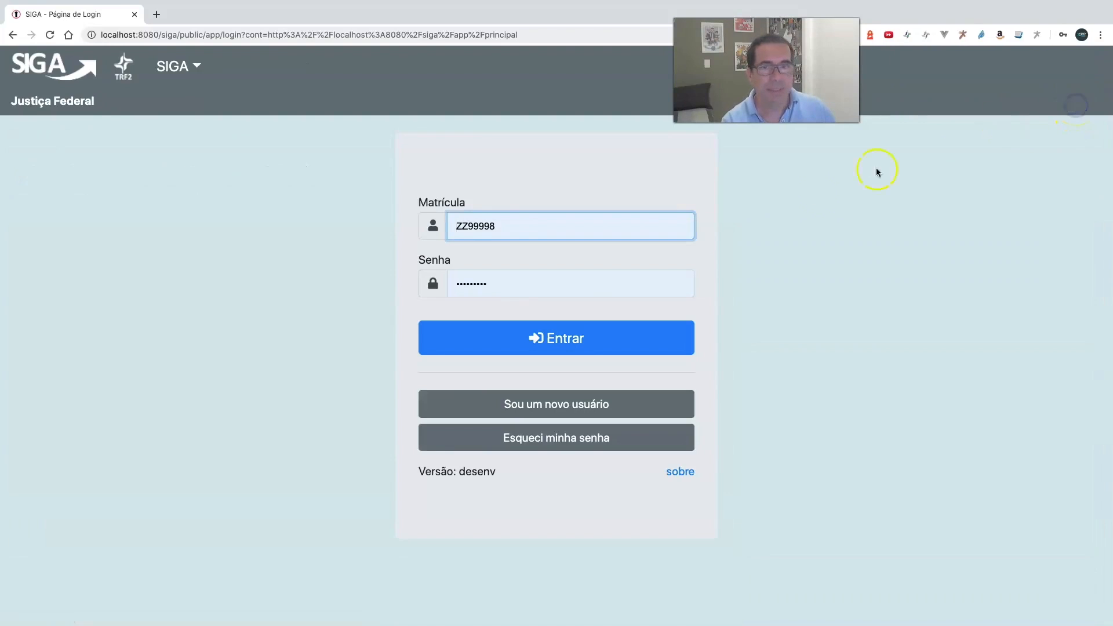
drag(491, 226, 546, 227)
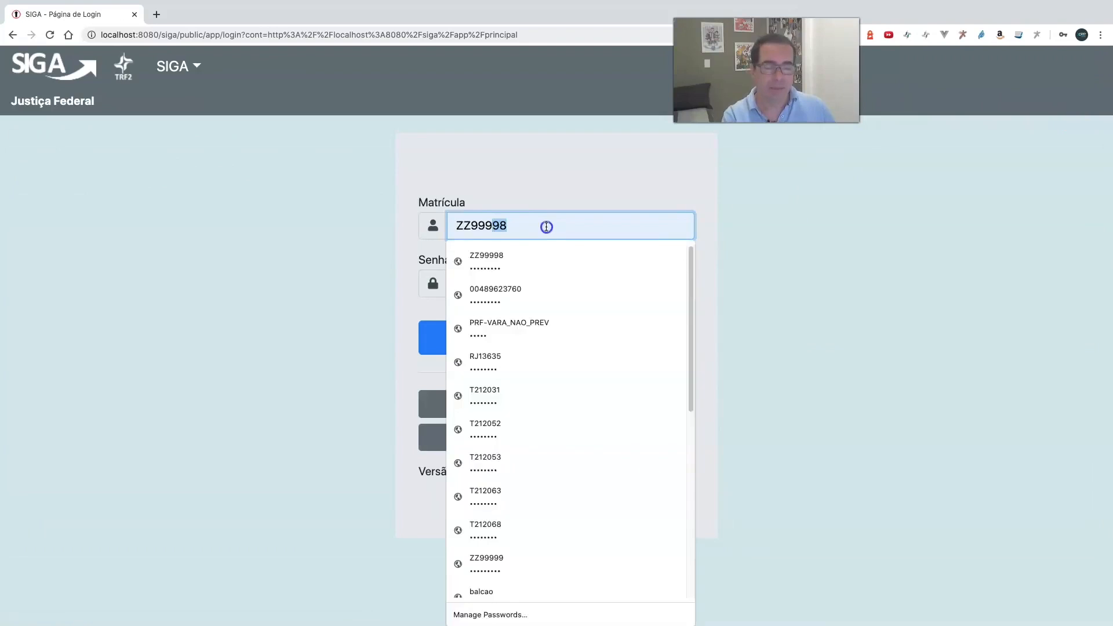
text(99)
key(Tab)
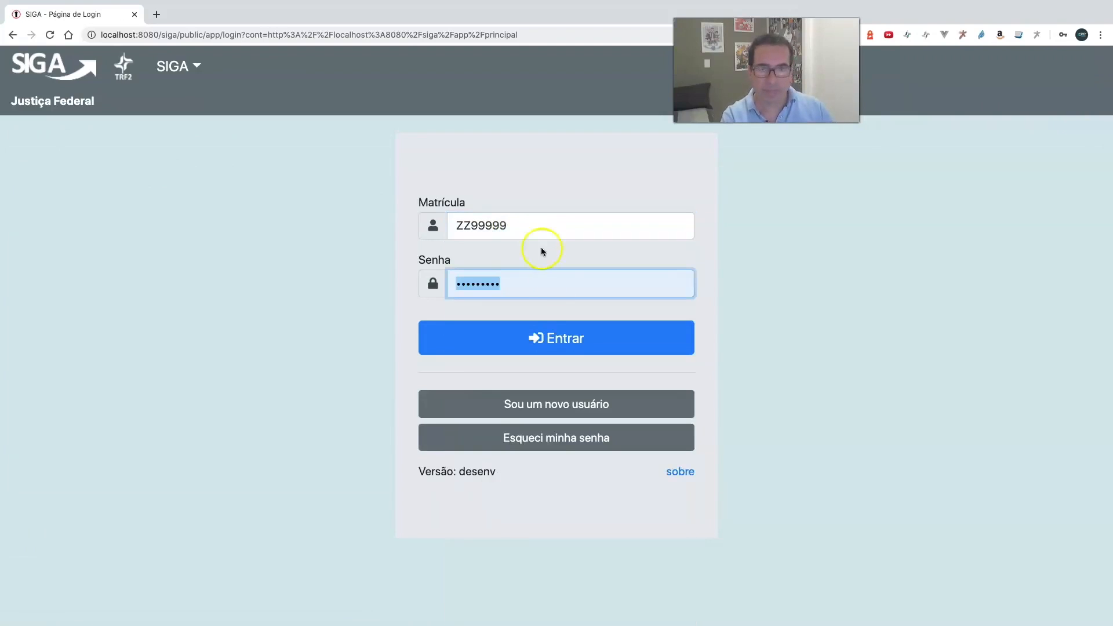
click(558, 341)
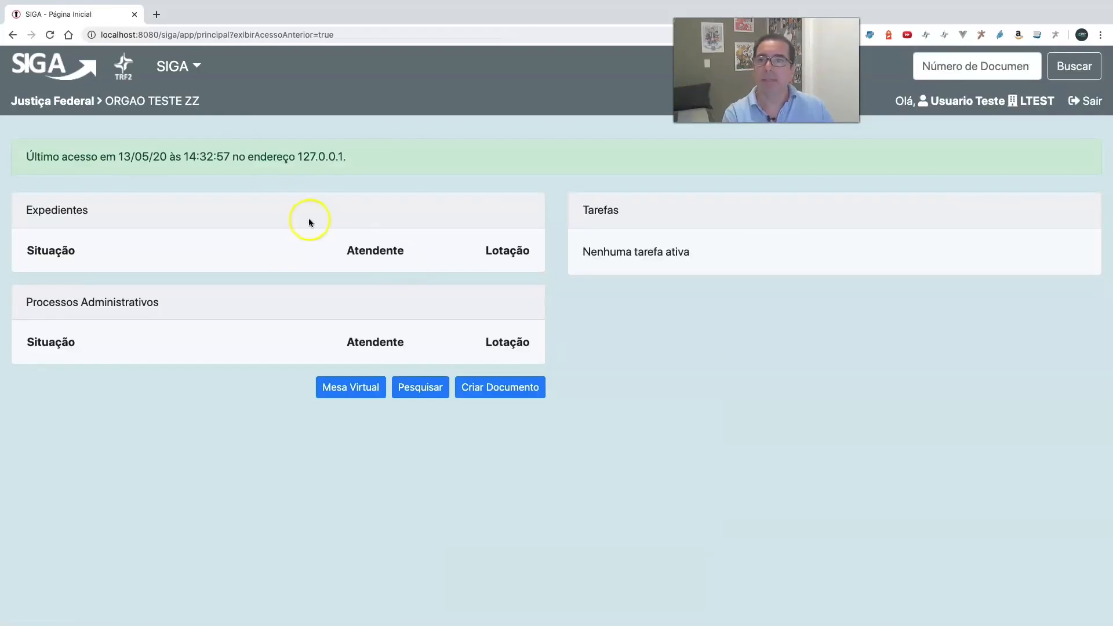
- Go to the workflow module and open the register of responsible parties (Cadastro de Responsáveis)
click(176, 67)
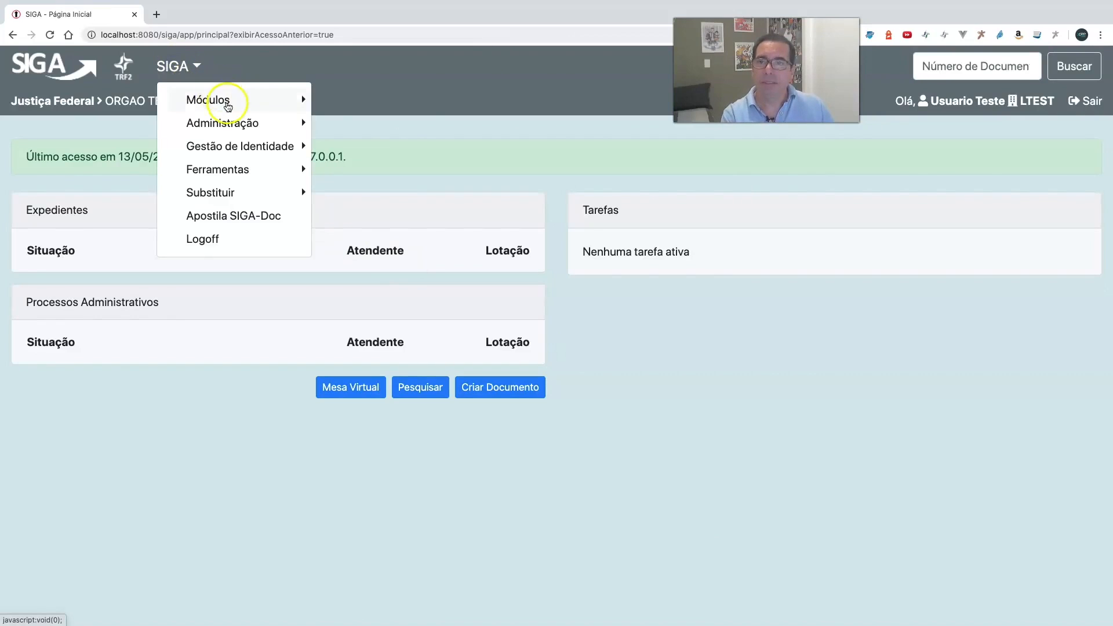
click(227, 102)
click(382, 132)
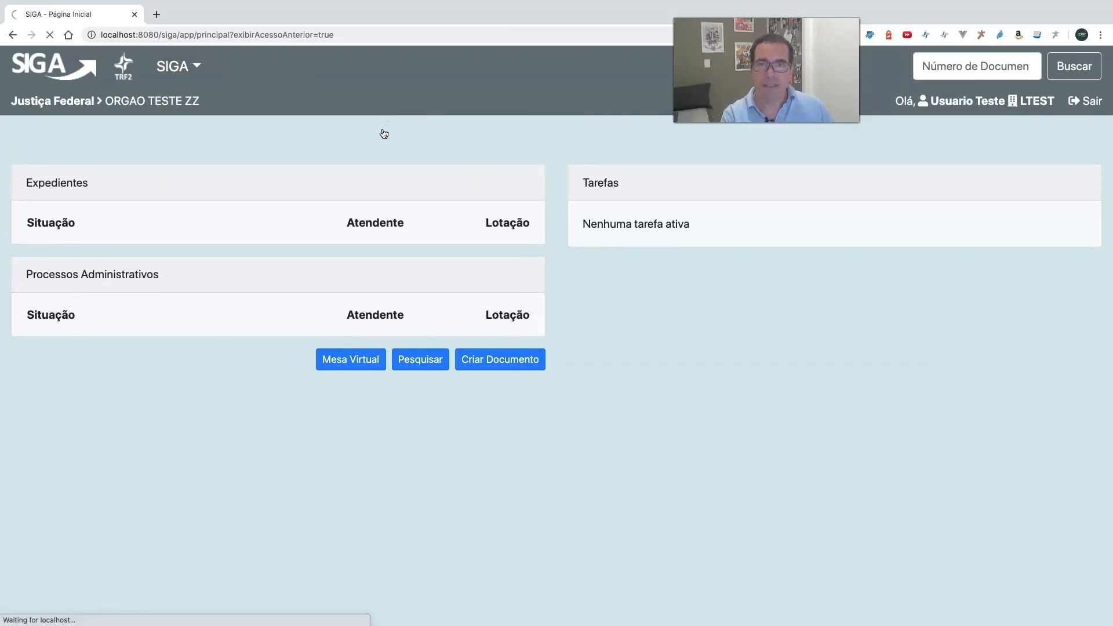
click(388, 69)
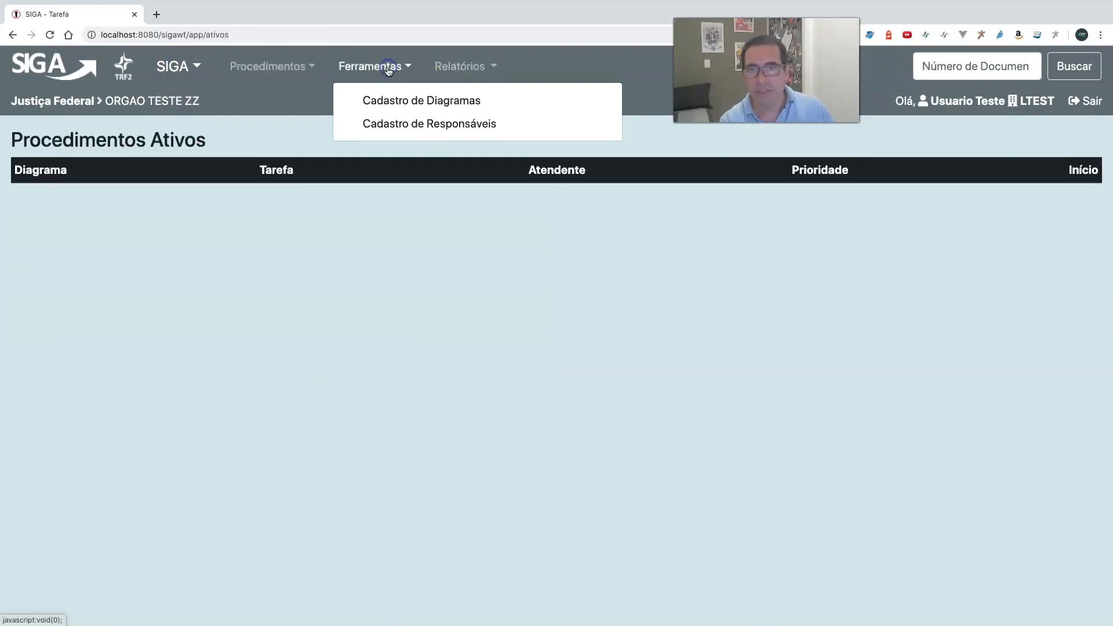
click(397, 125)
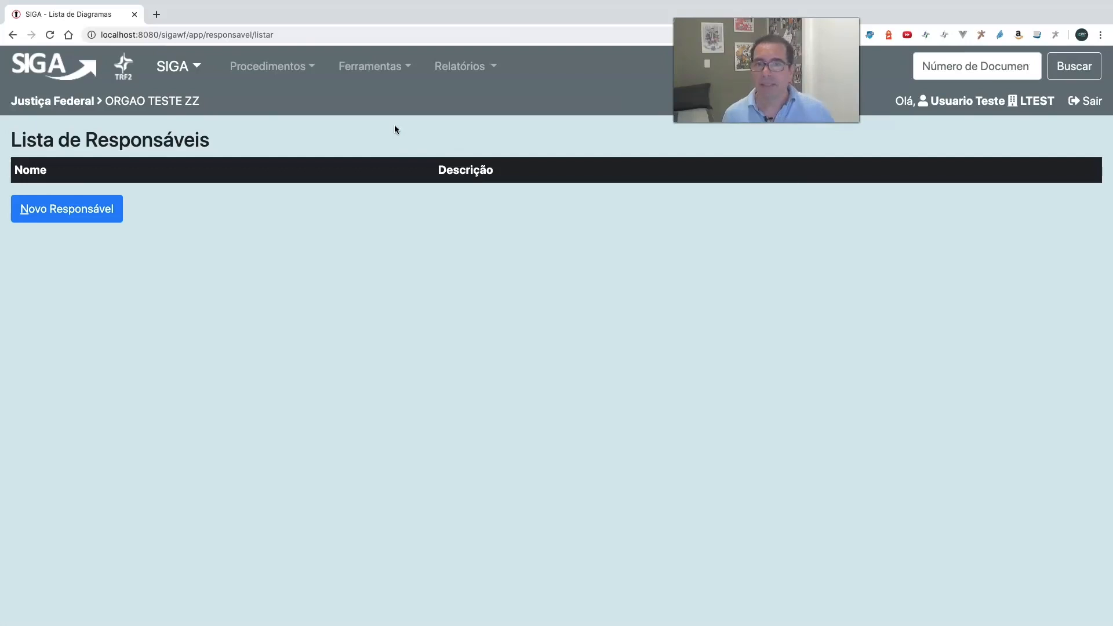
- Create a new Responsável named Diretor de Gestão de Pessoas with the description DGP and save it
click(95, 217)
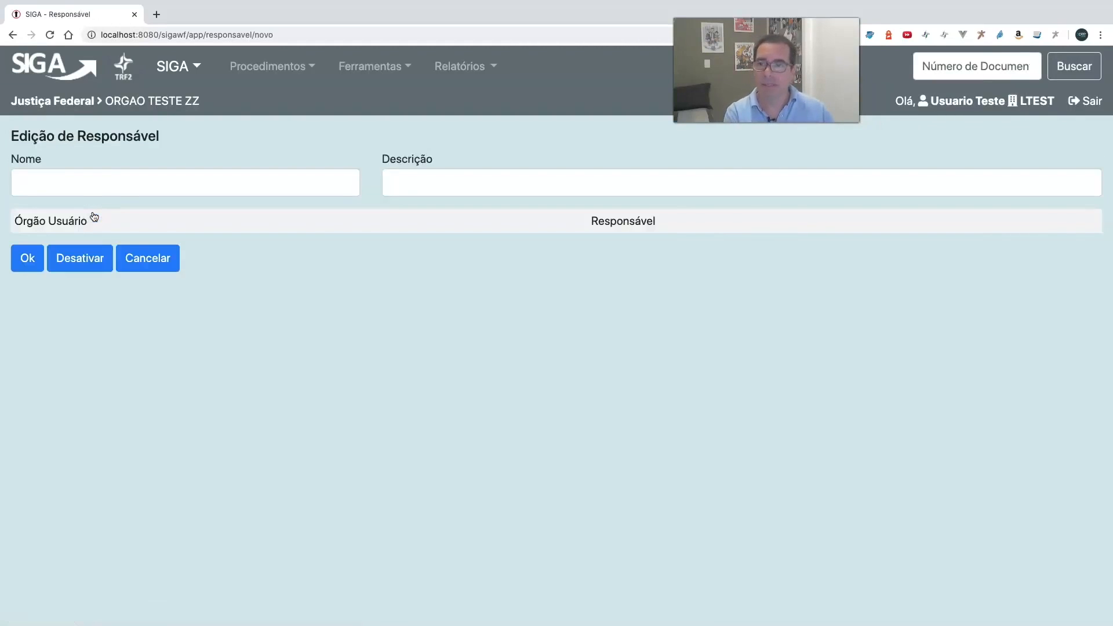
click(92, 193)
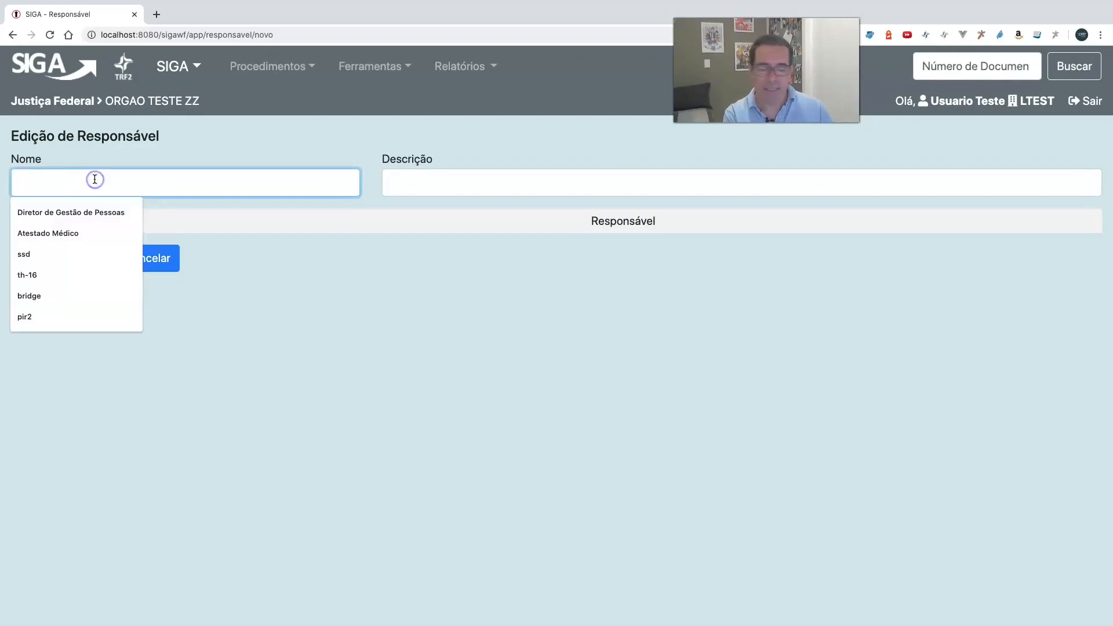
text(Di)
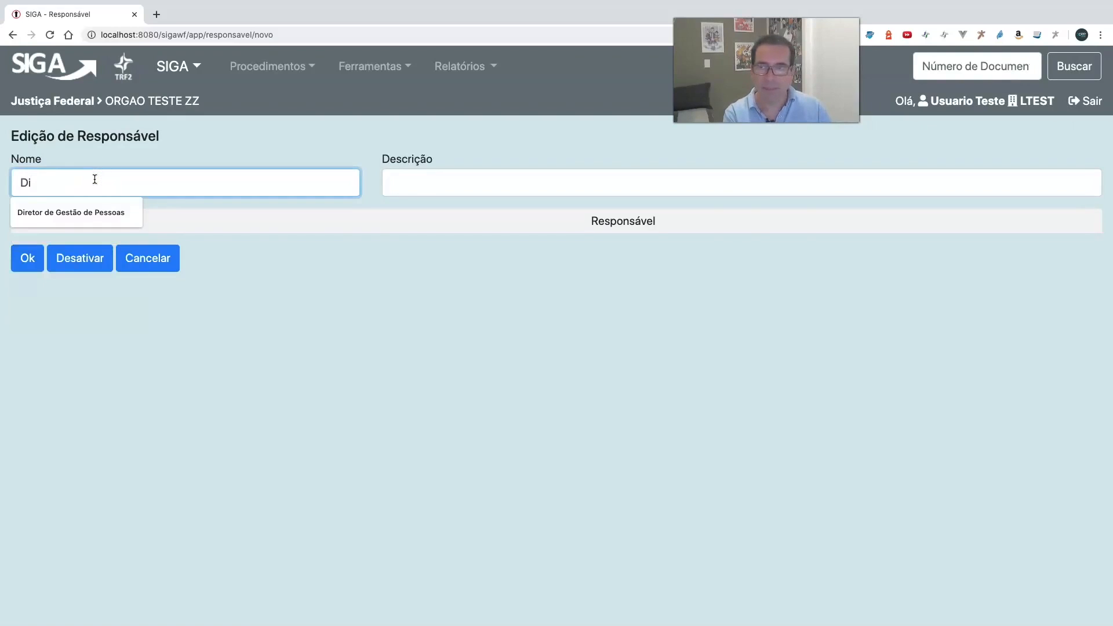
key(Down)
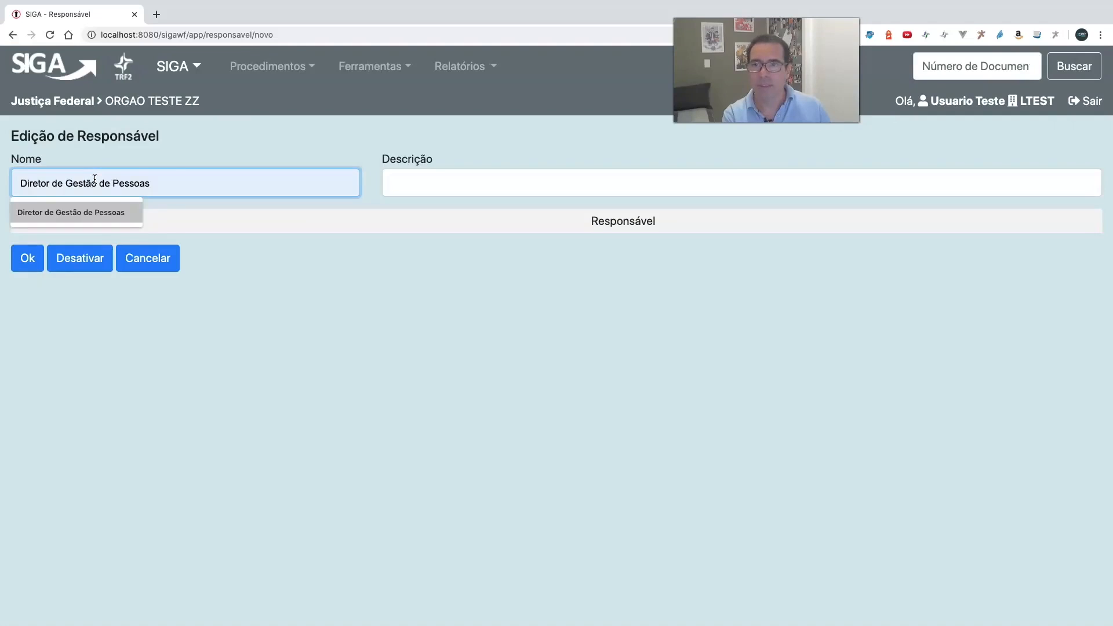
key(Return)
key(Tab)
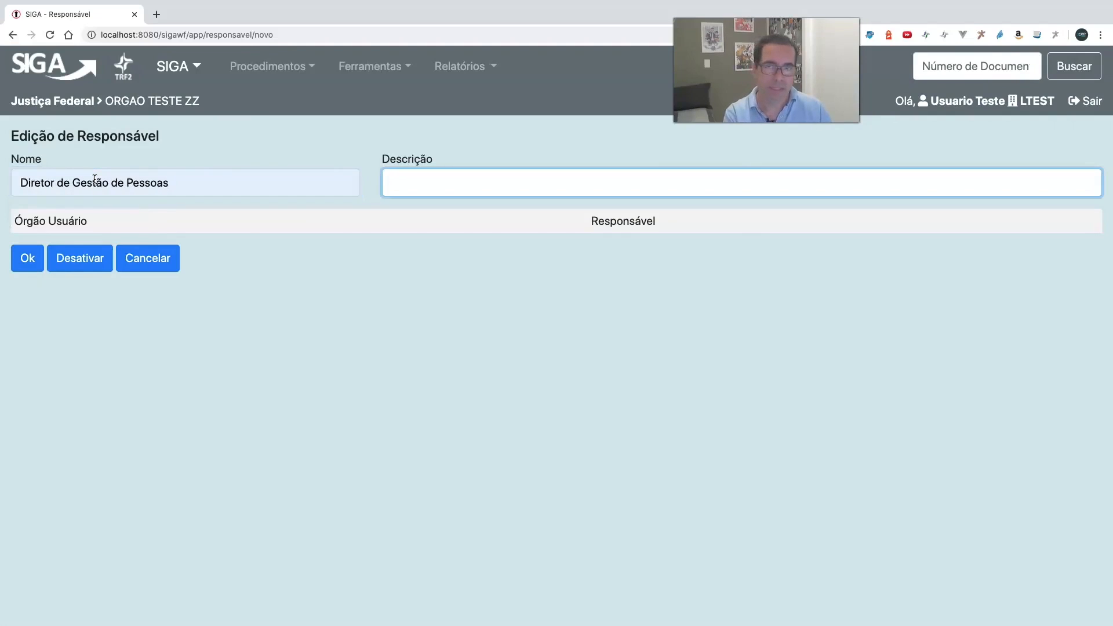
text(D)
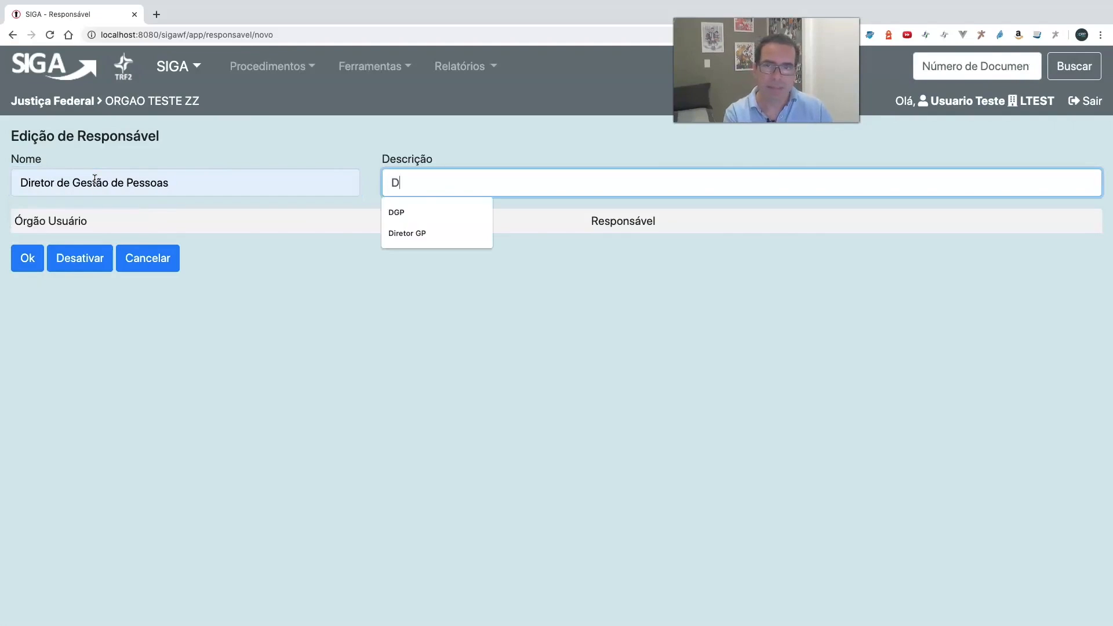
key(Down)
key(Return)
key(Tab)
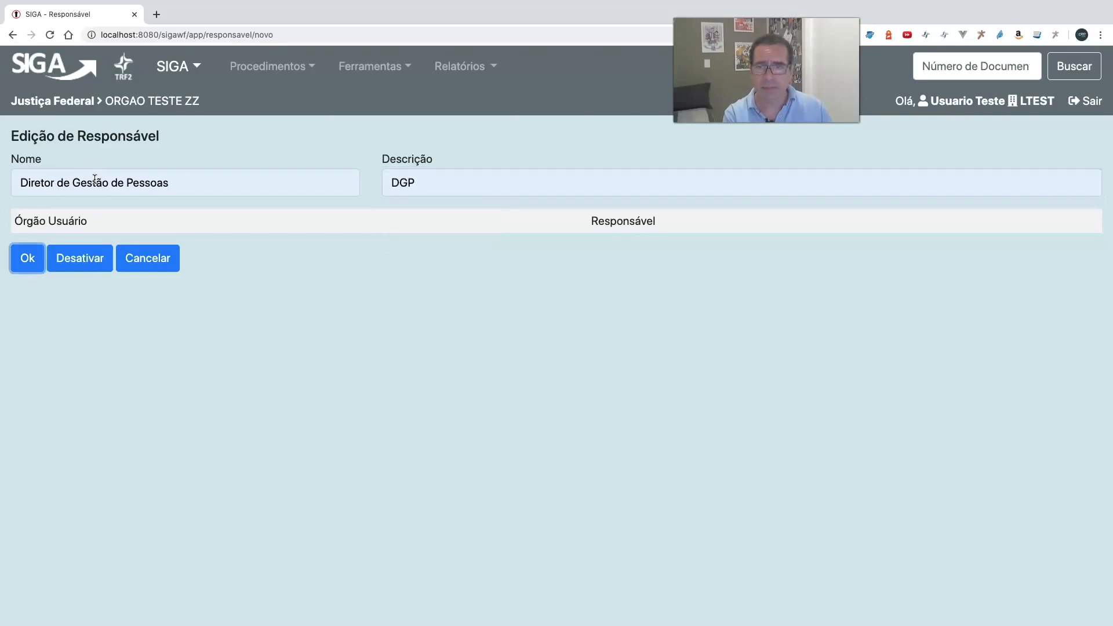
click(29, 264)
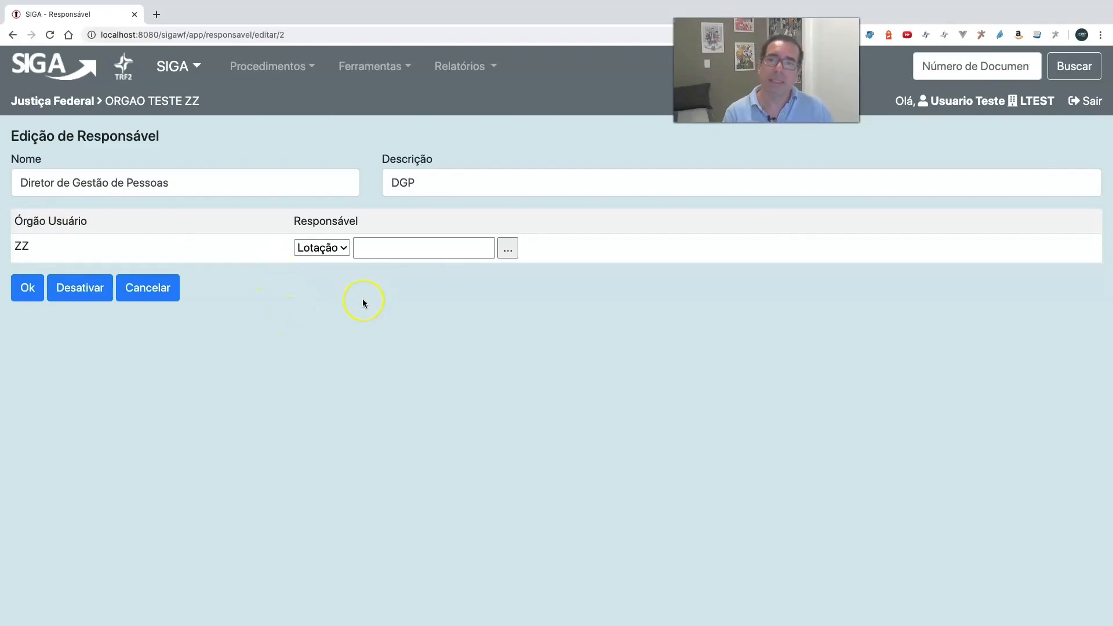
- For Órgão Usuário ZZ, set the Responsável type to Pessoa, enter the second test user's registration number, and save
click(336, 249)
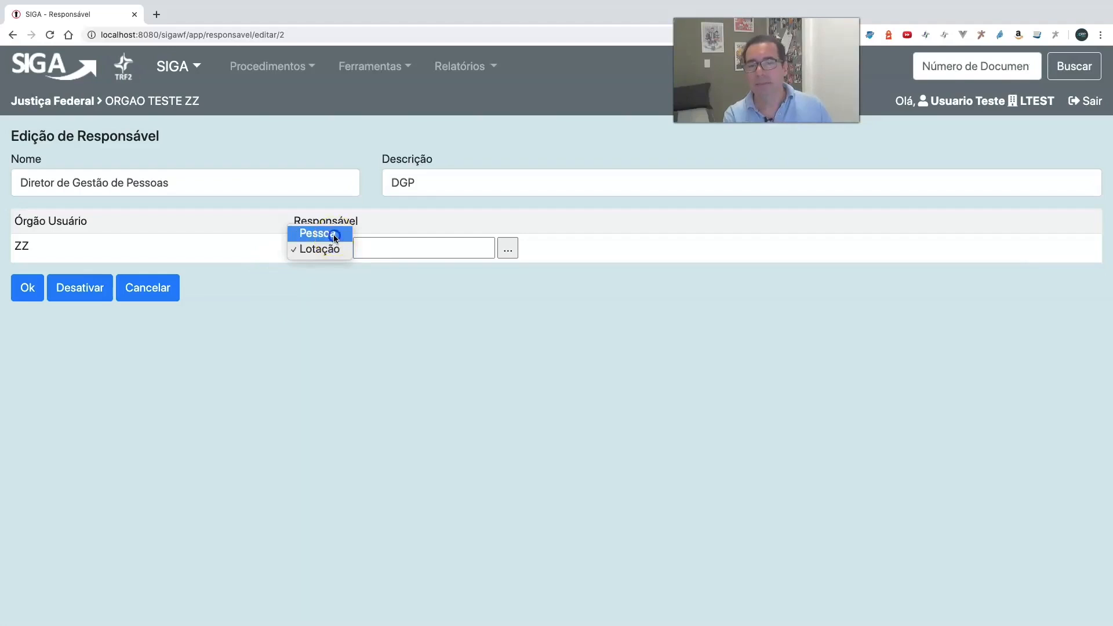
click(333, 235)
click(372, 248)
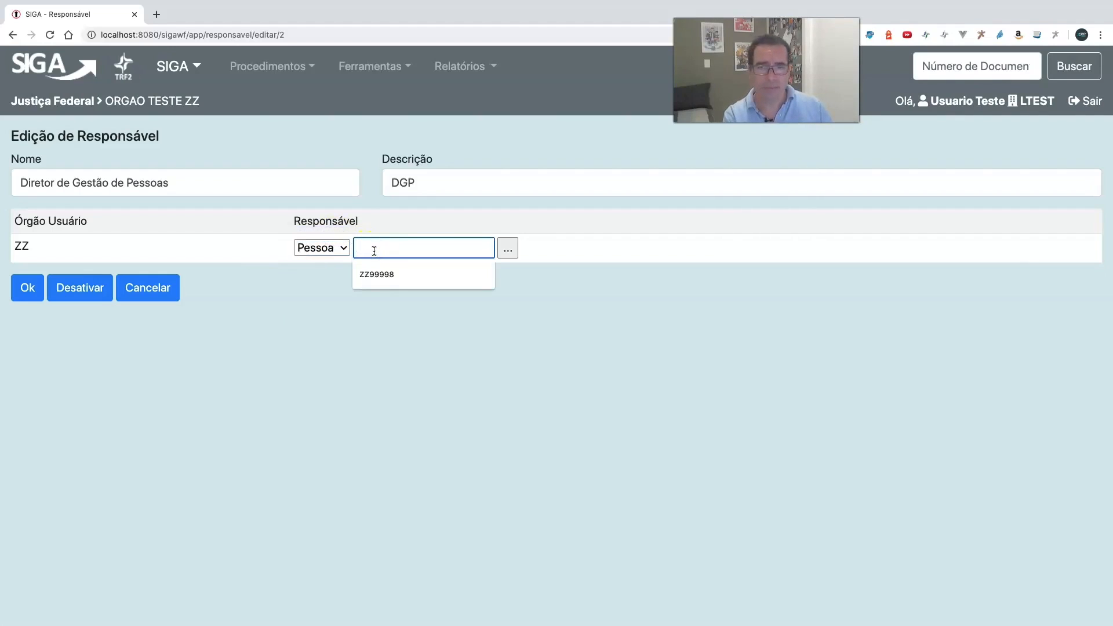
click(378, 274)
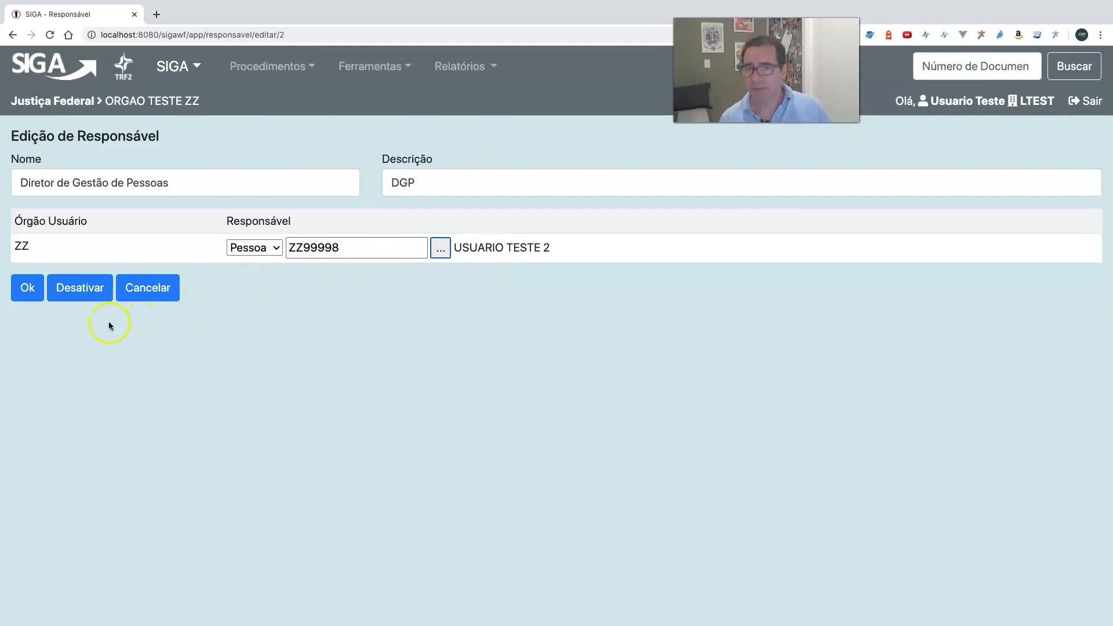
click(25, 290)
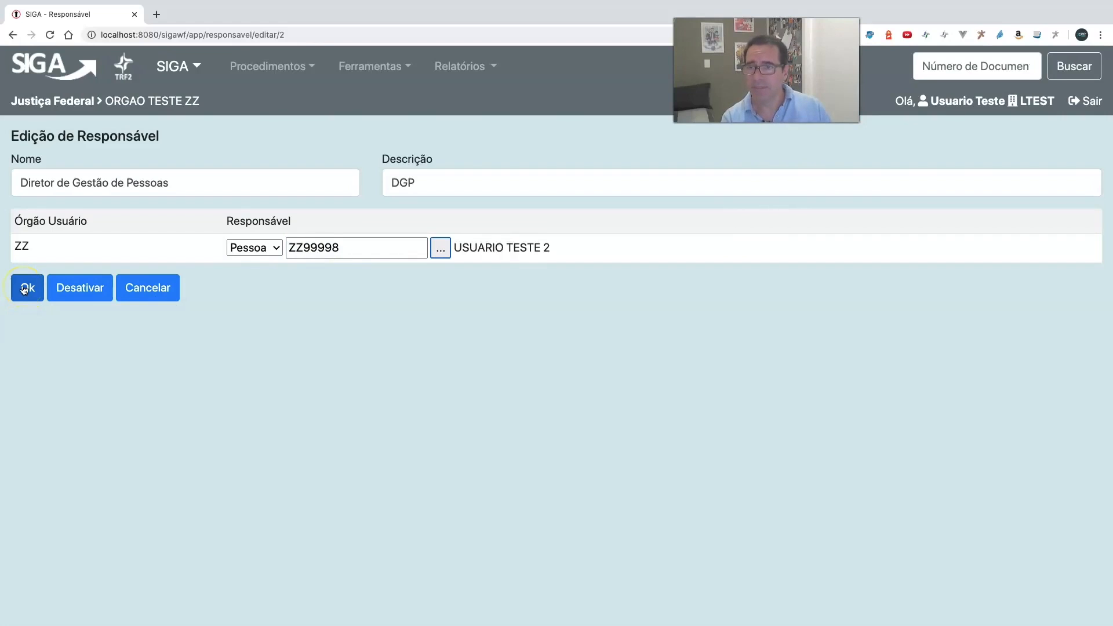
click(25, 290)
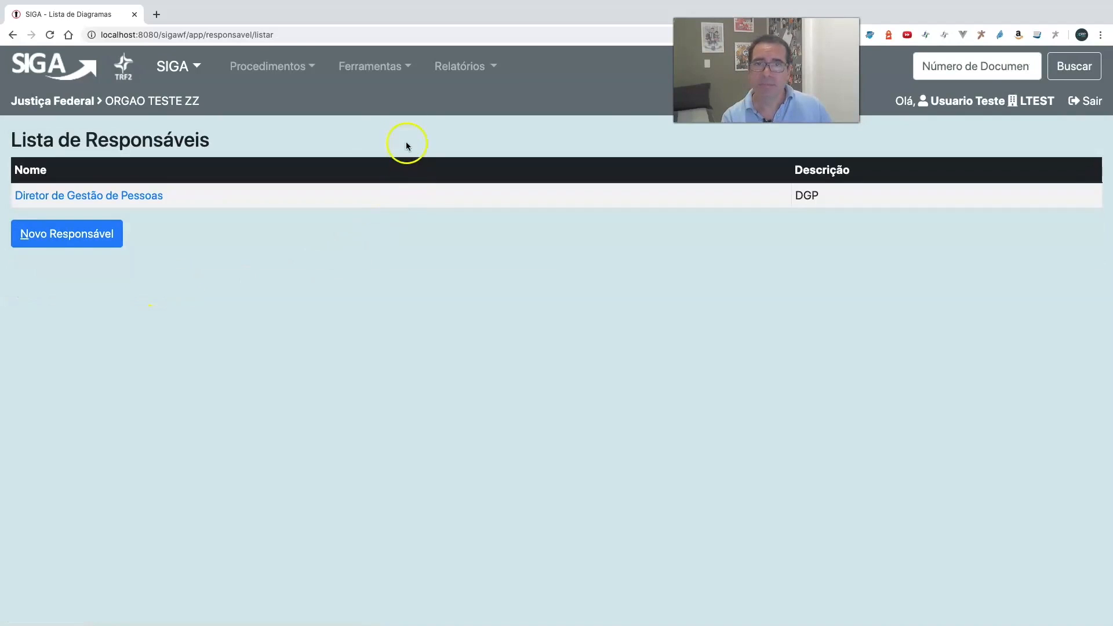
- Open the Dispensa Médica diagram from the diagram register for editing
click(371, 67)
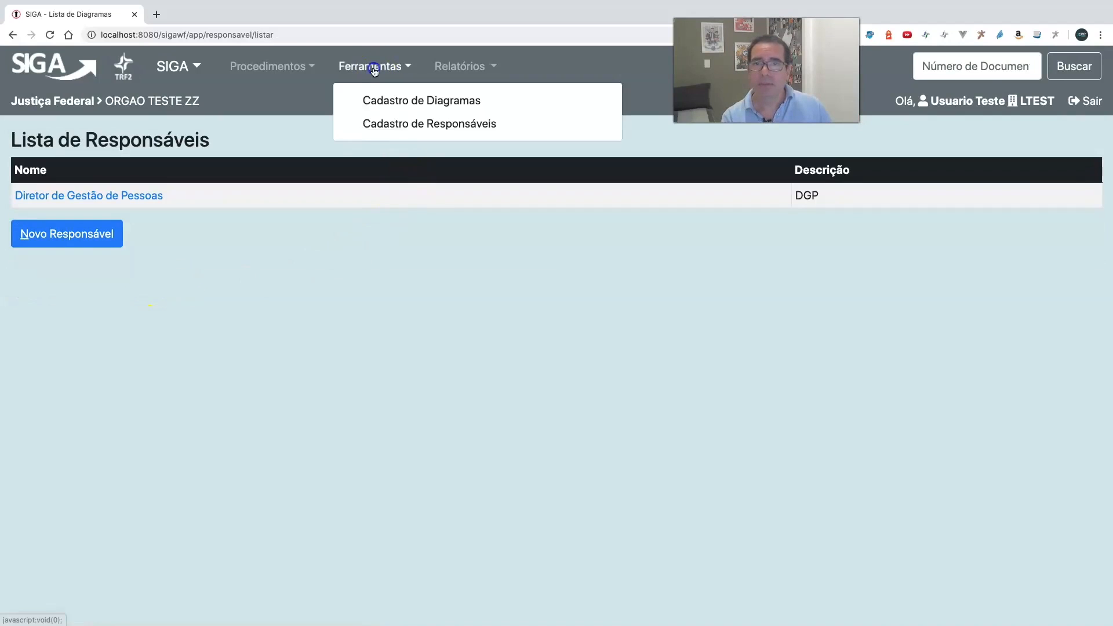
click(399, 100)
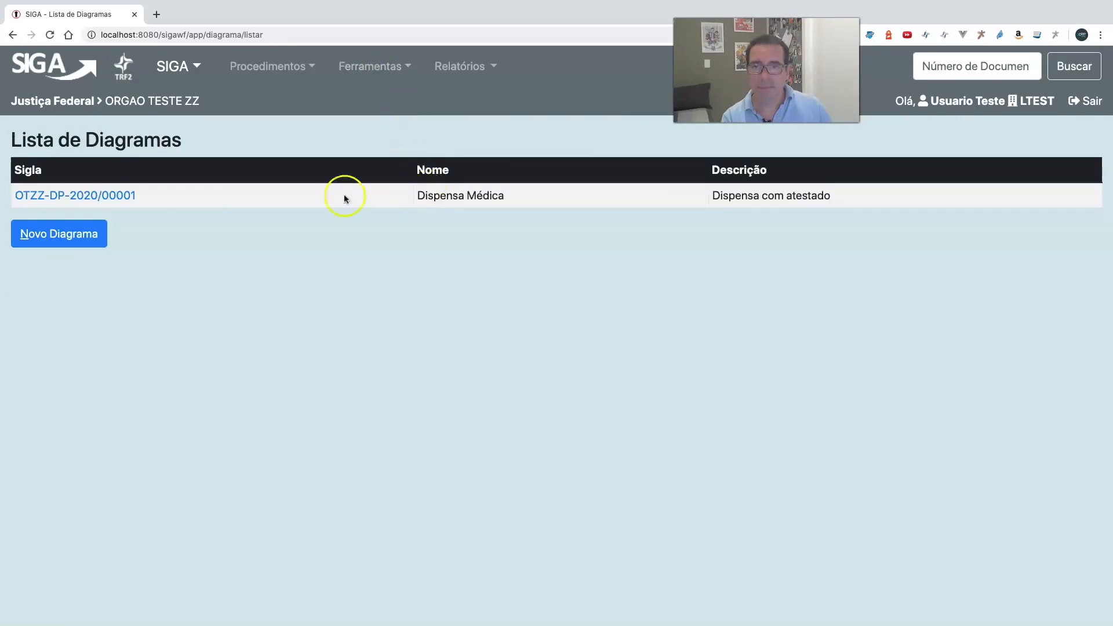
click(82, 196)
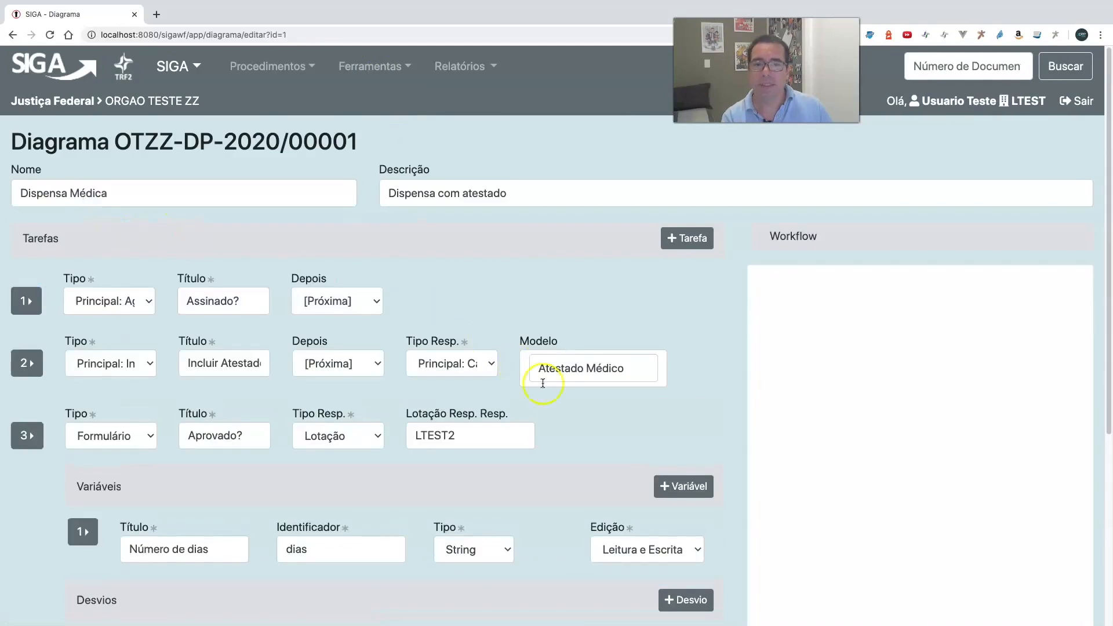
scroll(570, 422, down, 3)
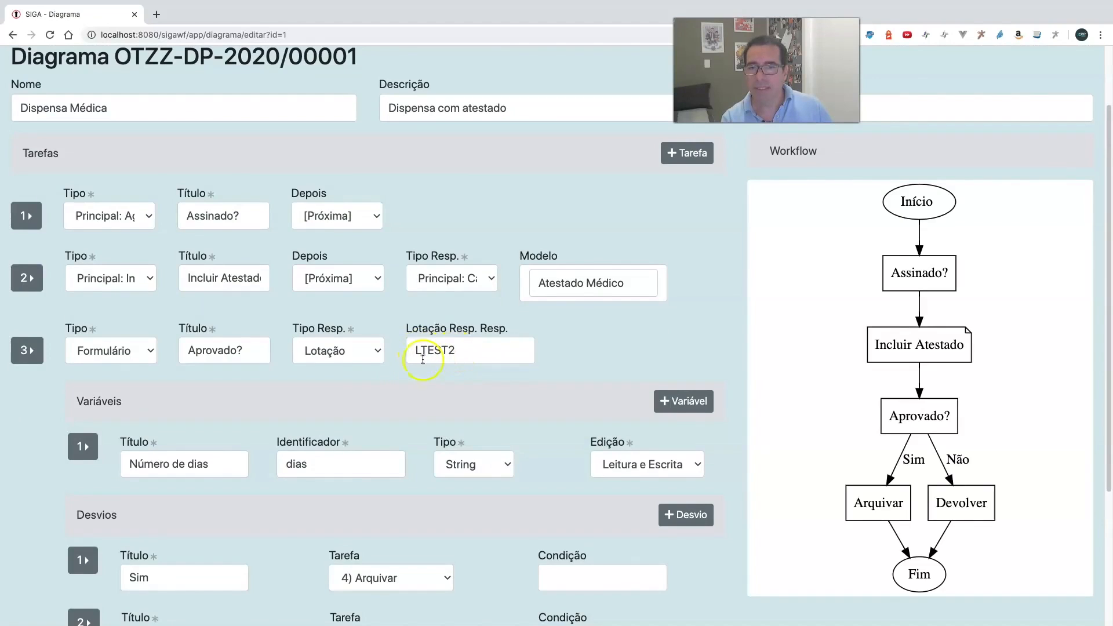
- In the Aprovado? task, set Tipo Resp. to Tabelado and Responsável to Diretor de Gestão de Pessoas, and review the diagram's remaining tasks
click(349, 354)
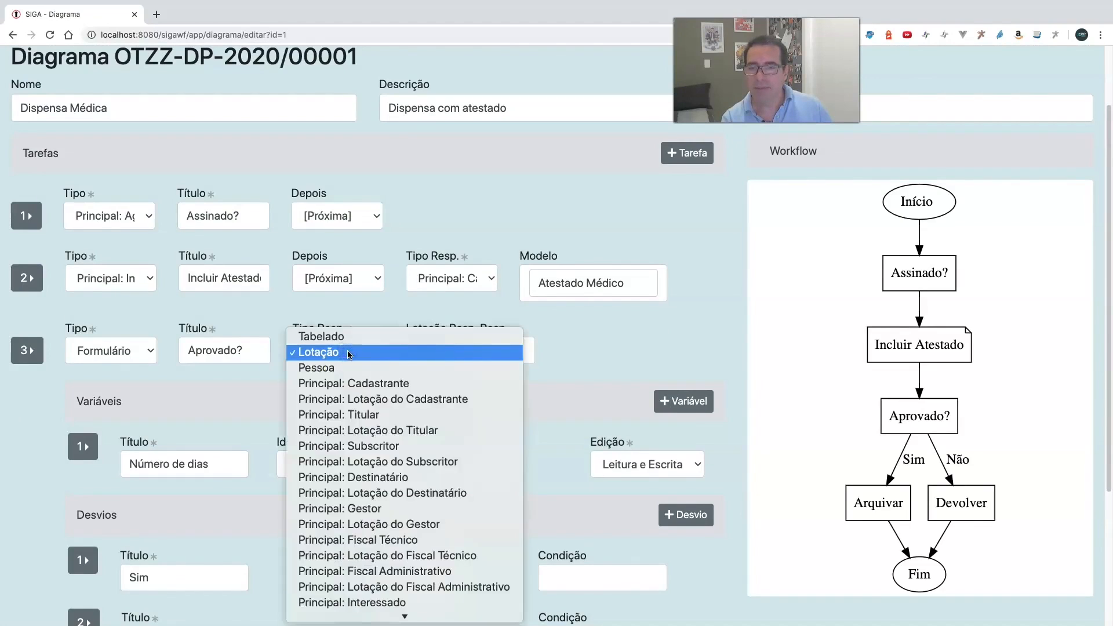
click(336, 341)
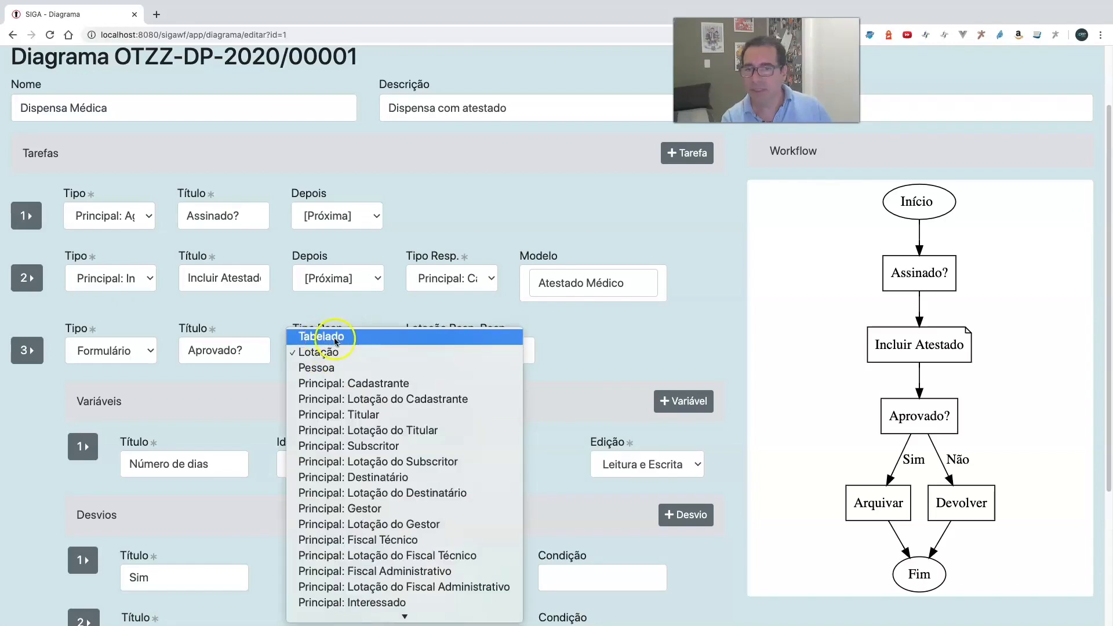
click(350, 339)
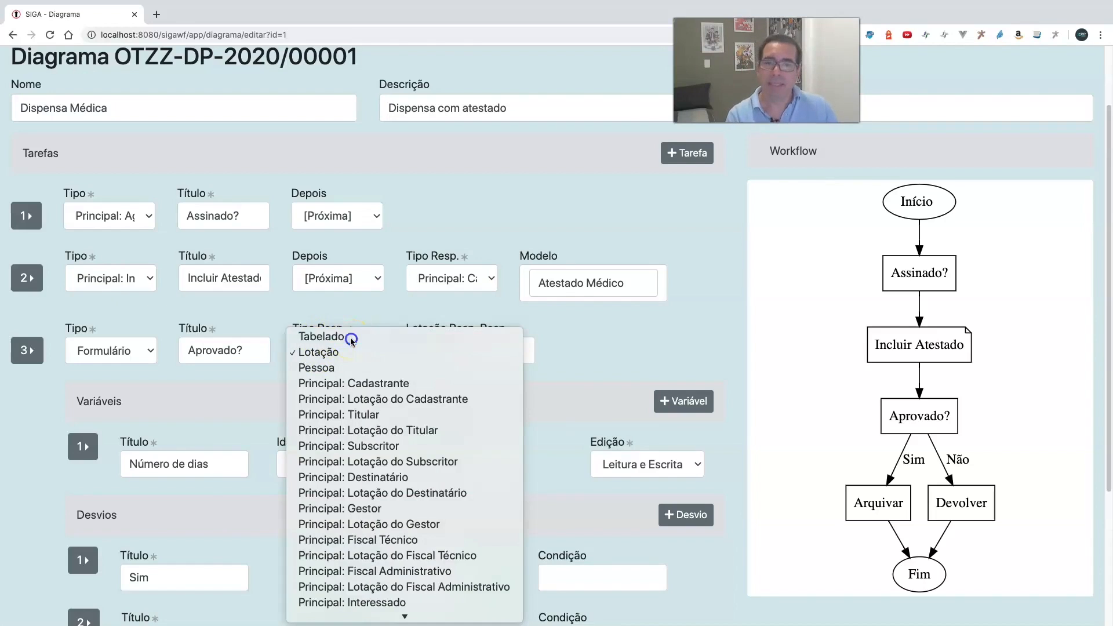
click(484, 350)
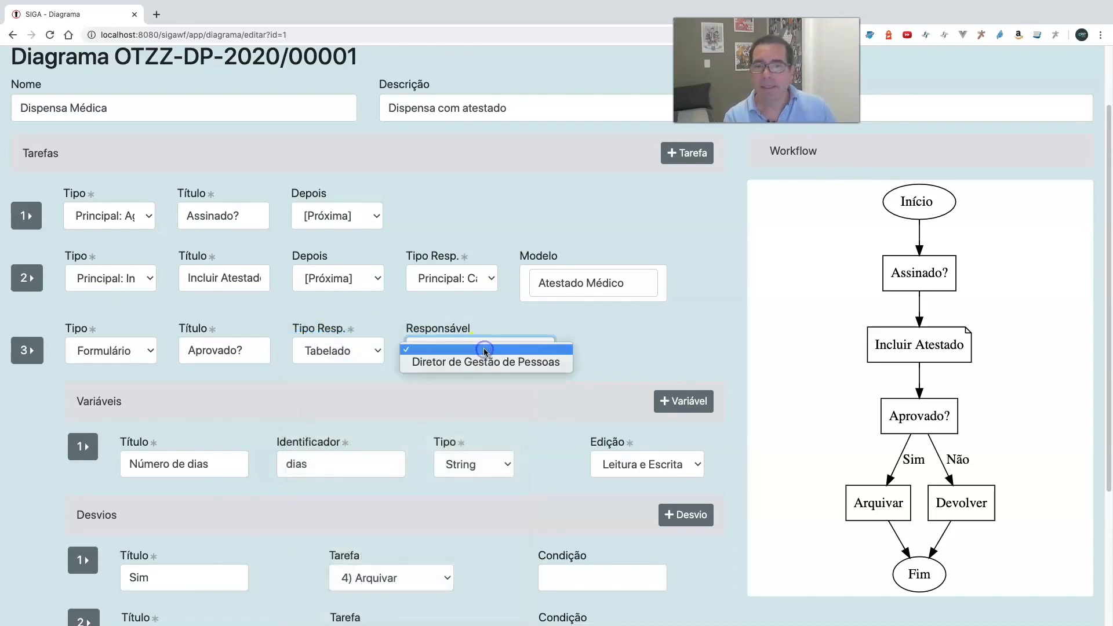
click(495, 366)
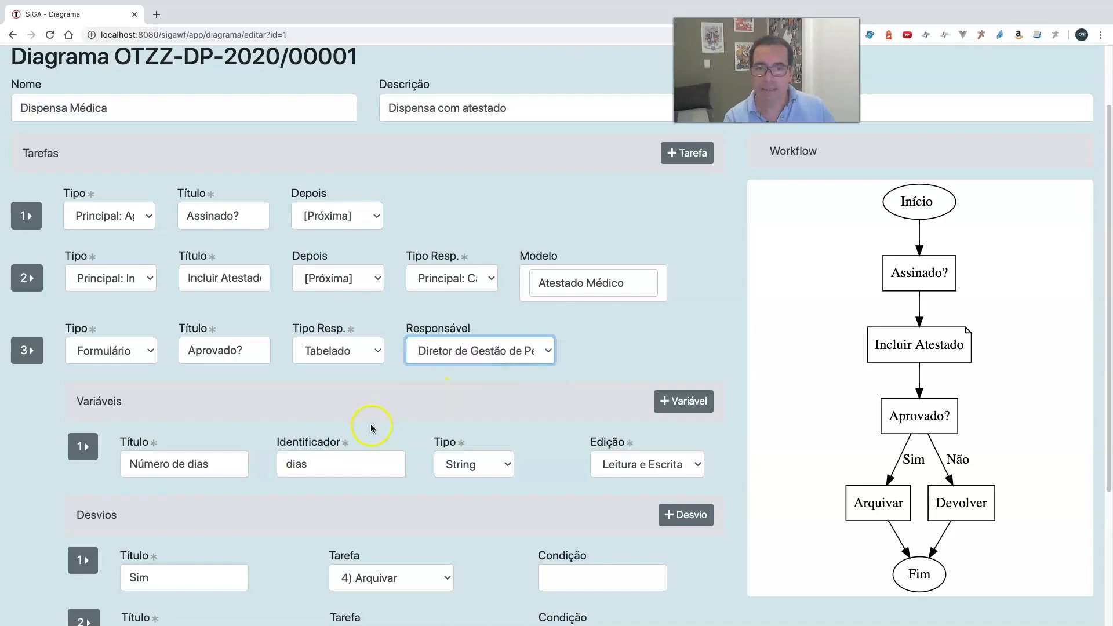
scroll(373, 429, down, 4)
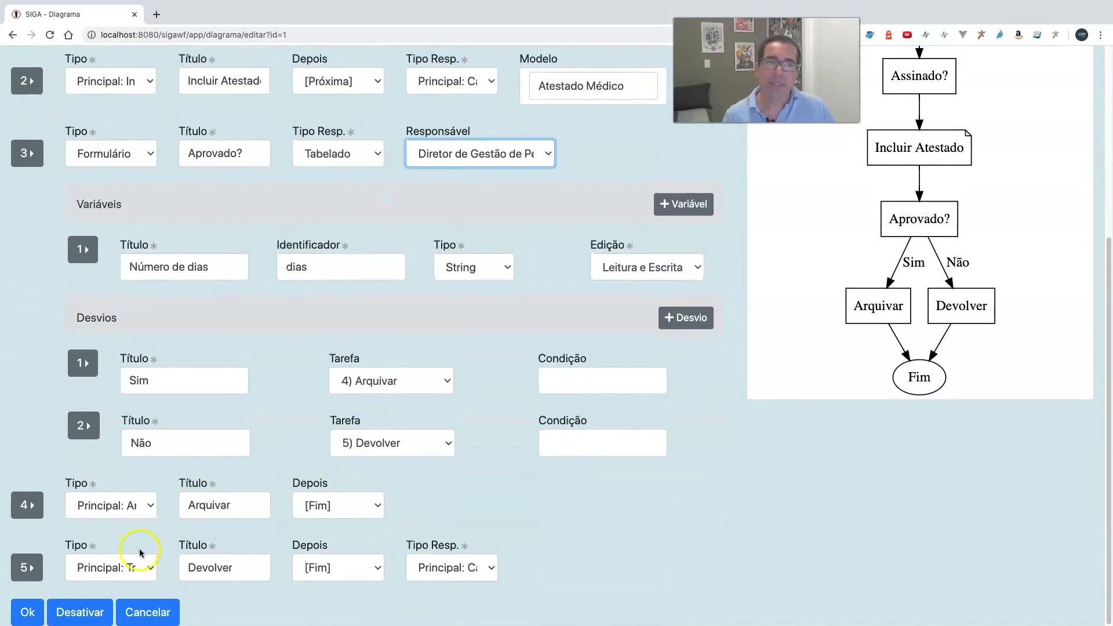
scroll(309, 485, up, 3)
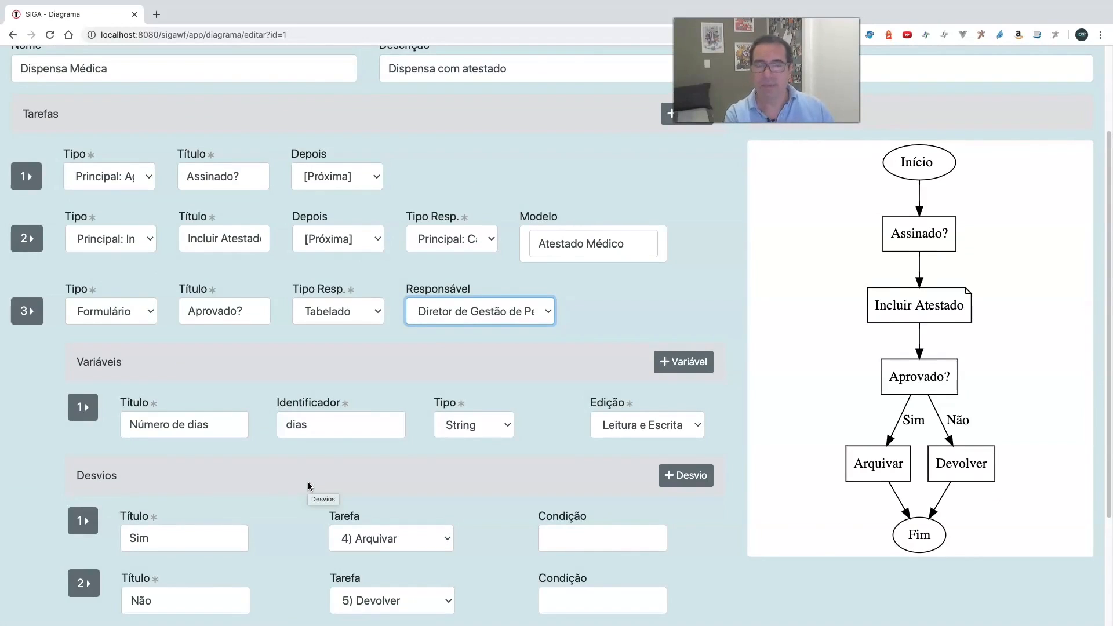
scroll(308, 486, up, 2)
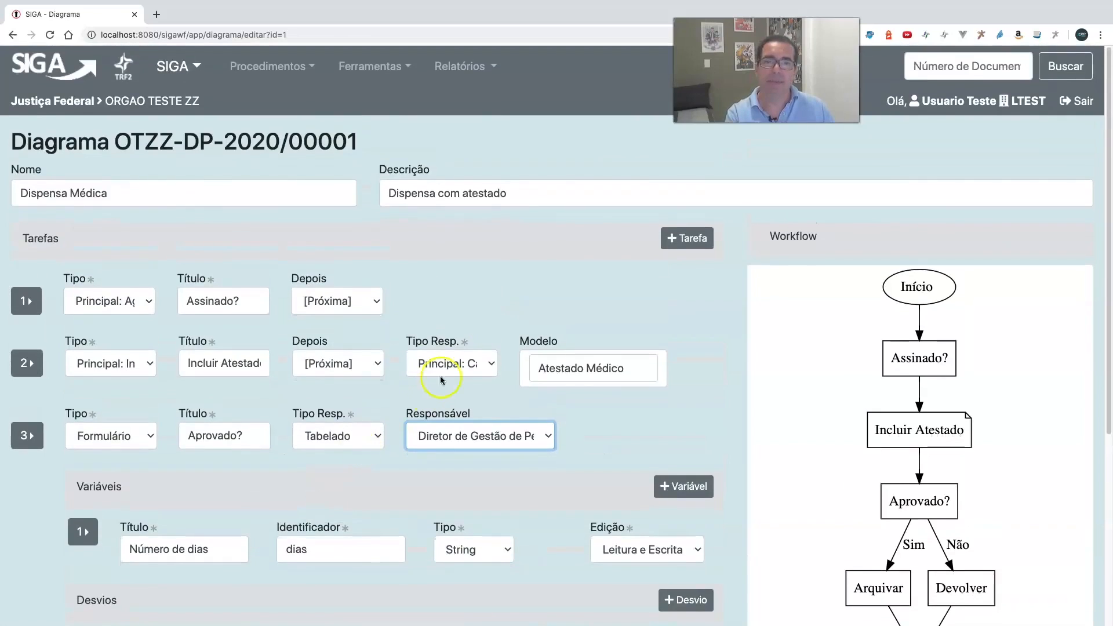
click(445, 293)
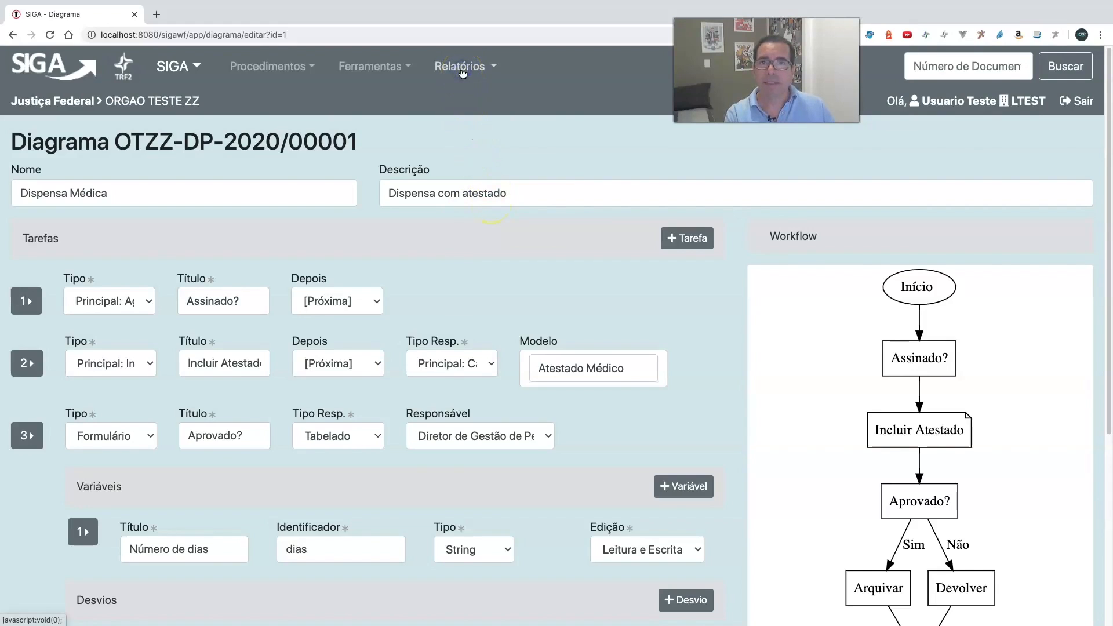
- Open the Medições report for the Dispensa Médica procedure and choose Estatísticas gerais as the Relatório
click(489, 65)
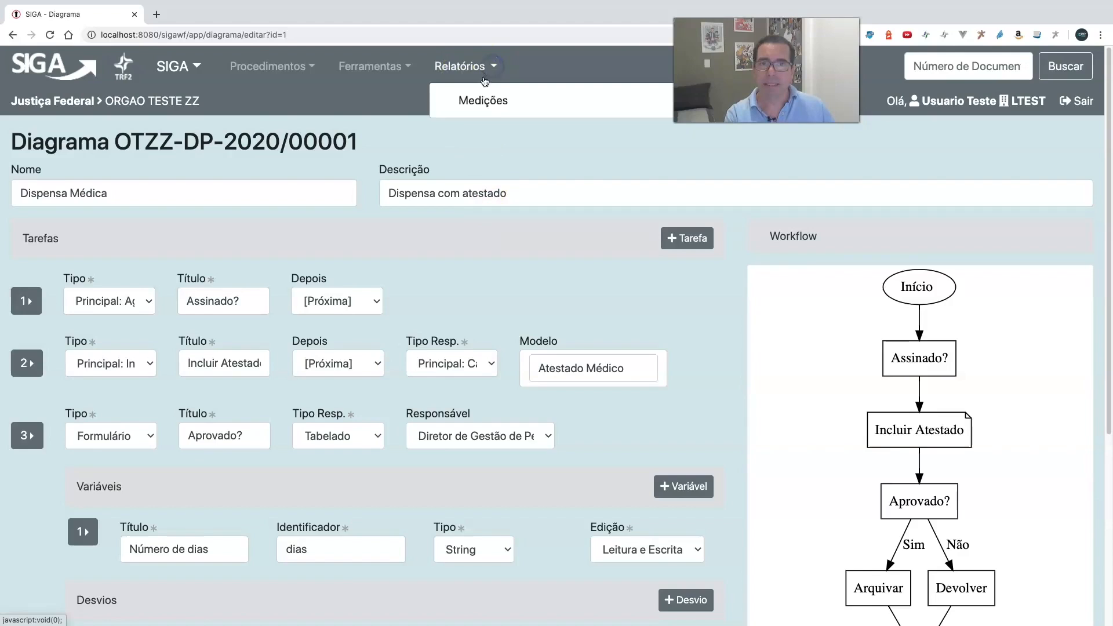
click(486, 102)
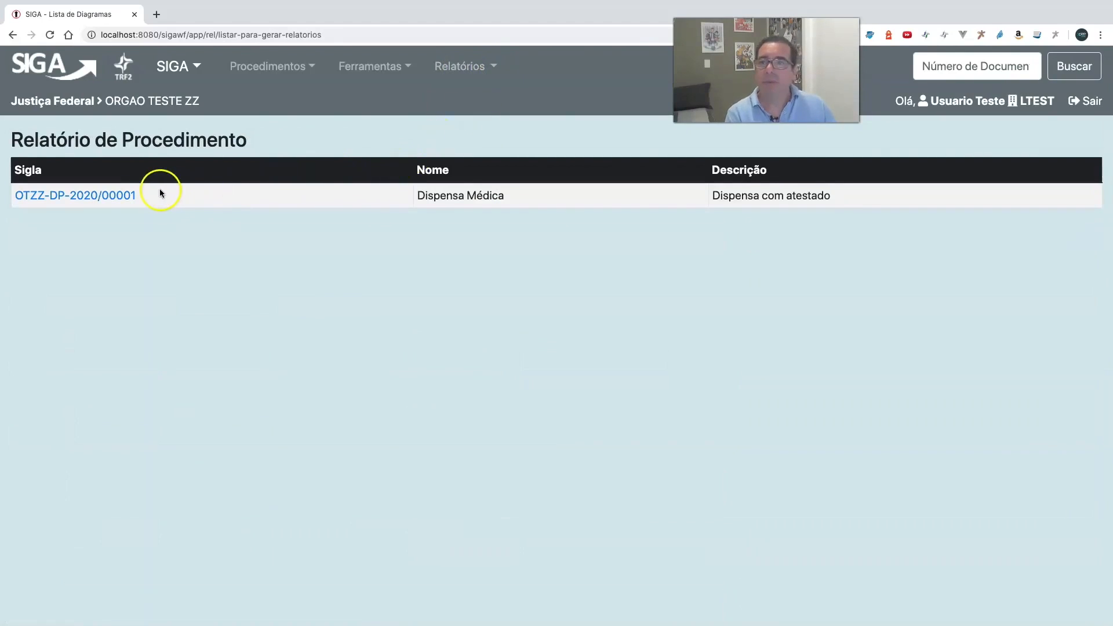
click(122, 196)
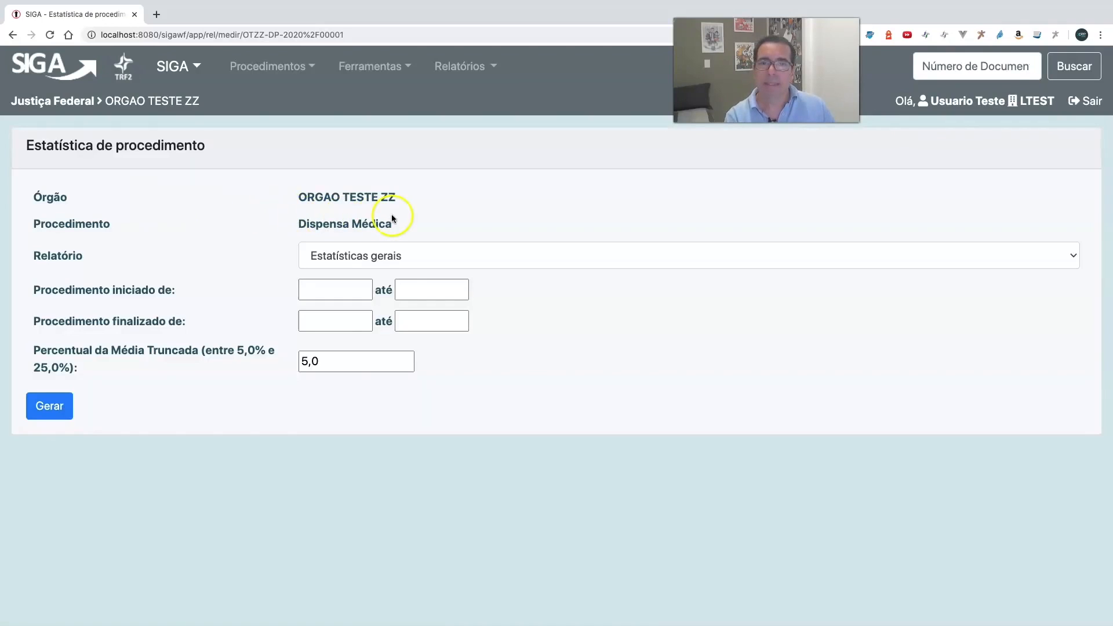
click(392, 261)
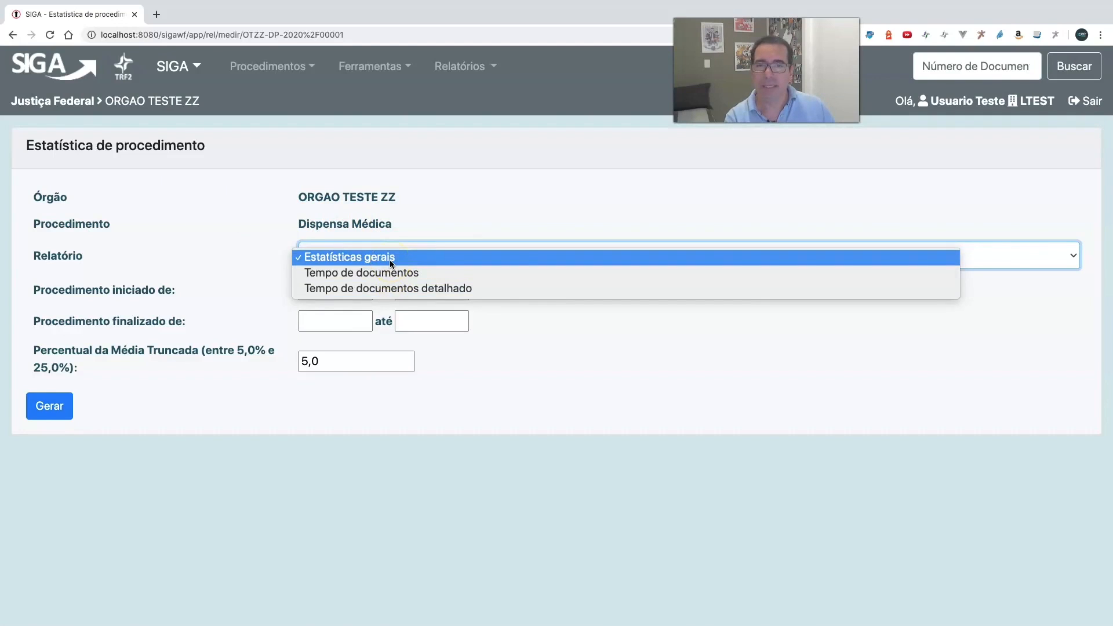
click(390, 260)
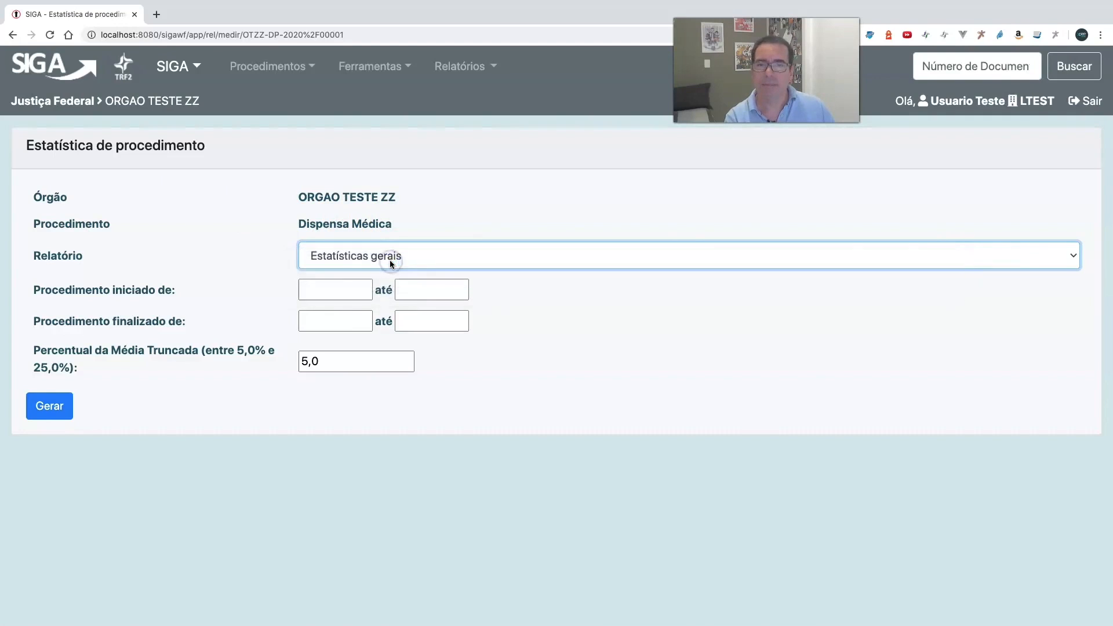
- Set the Procedimento iniciado range from 01/01/2020 to 21/12/2020
click(336, 290)
click(336, 315)
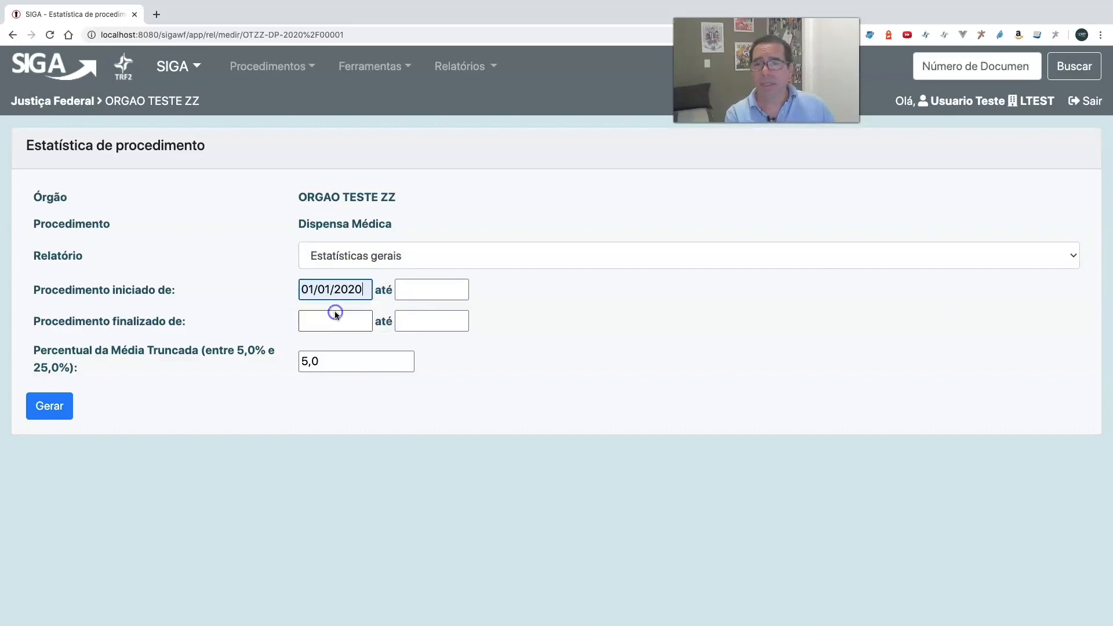
click(411, 289)
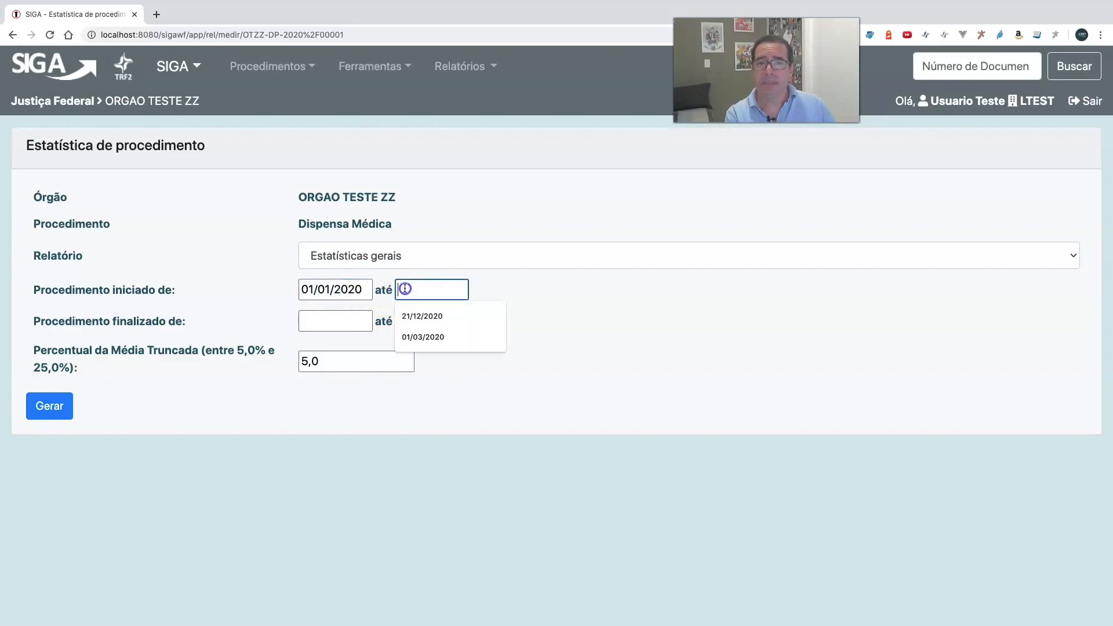
click(416, 318)
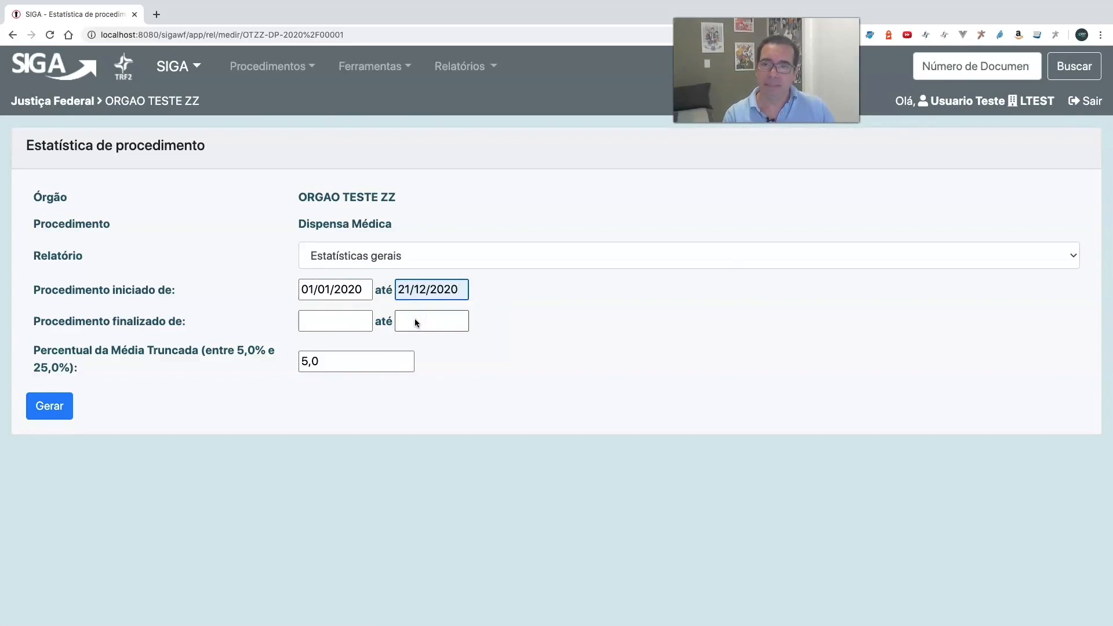
- Set the Procedimento finalizado range from 01/01/2020 to 21/12/2020 and generate the report
click(358, 319)
click(353, 343)
click(410, 321)
click(414, 347)
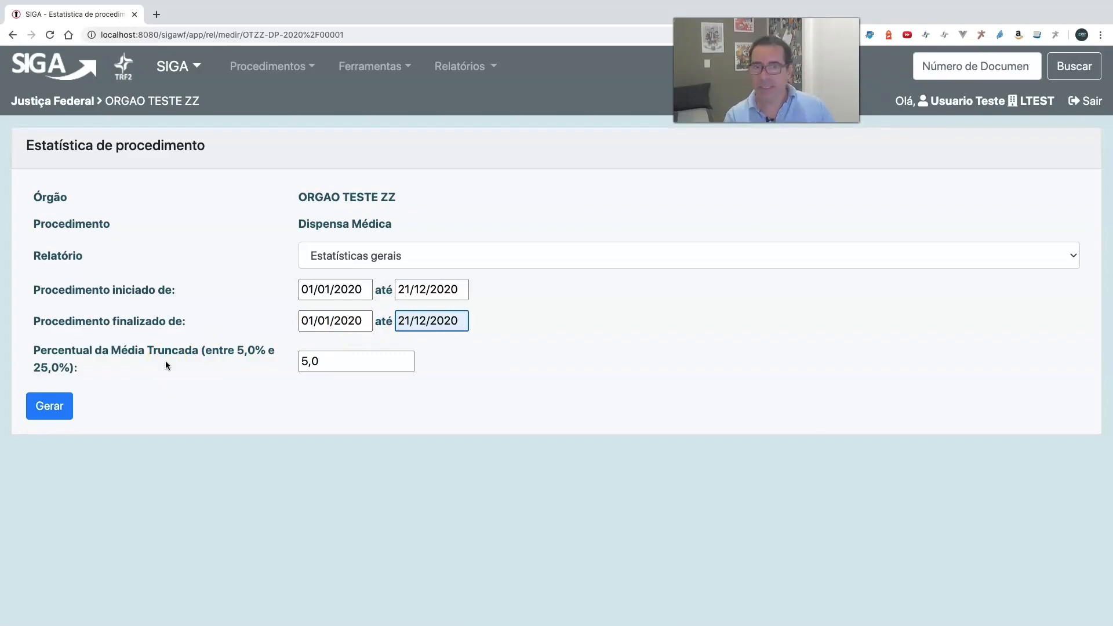
click(53, 406)
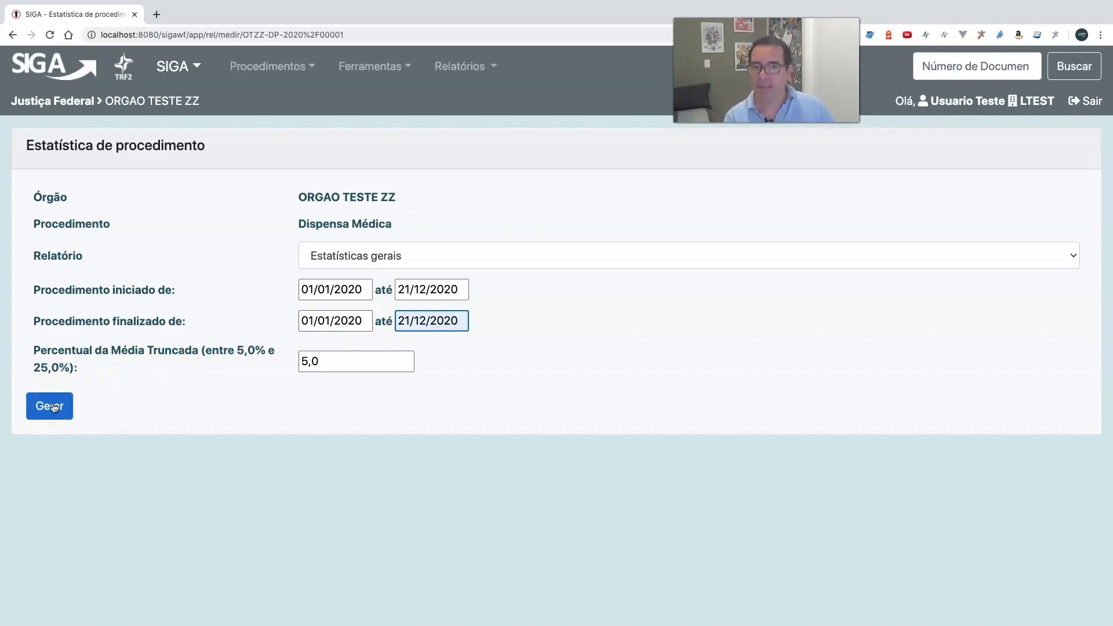
click(52, 406)
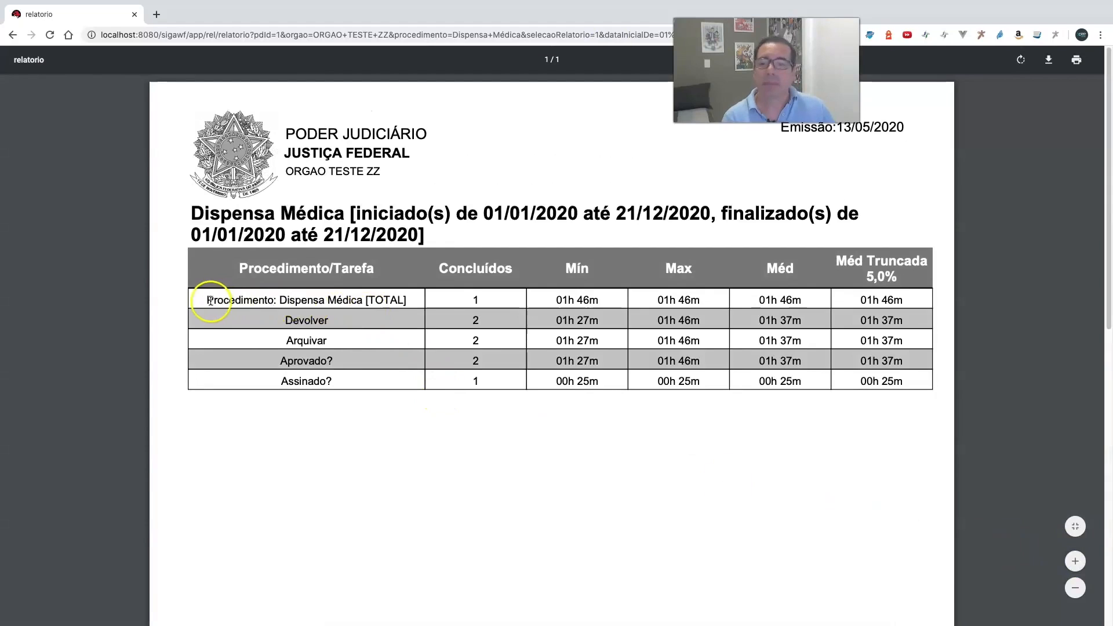
- Examine the completed count and the minimum, maximum and average durations in the Dispensa Médica total row, and leave the report for the desktop
drag(209, 300, 423, 299)
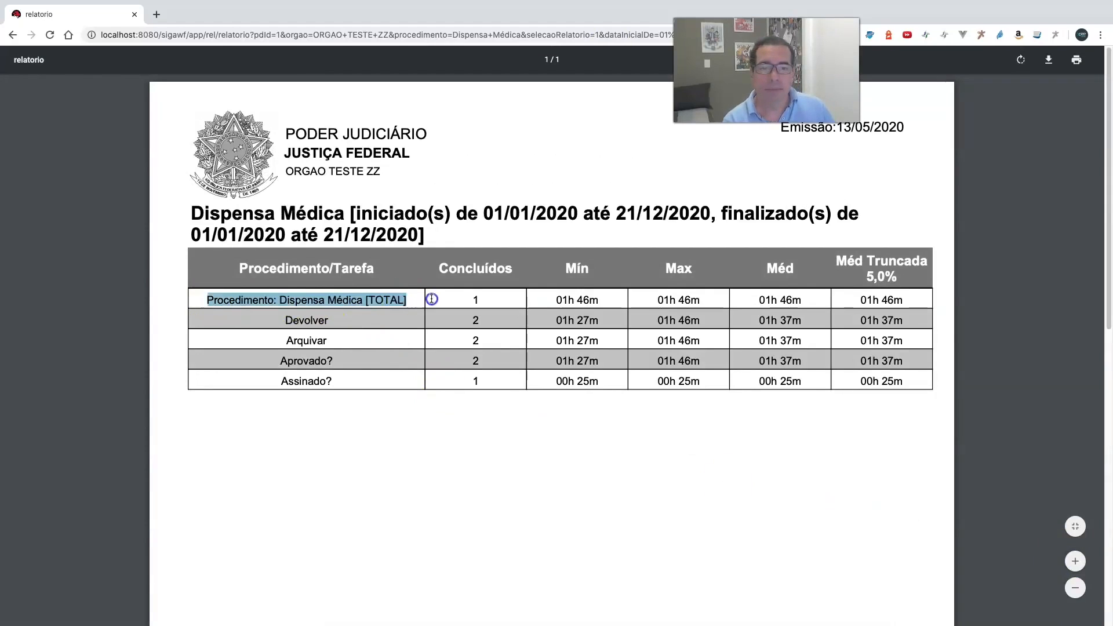
click(487, 301)
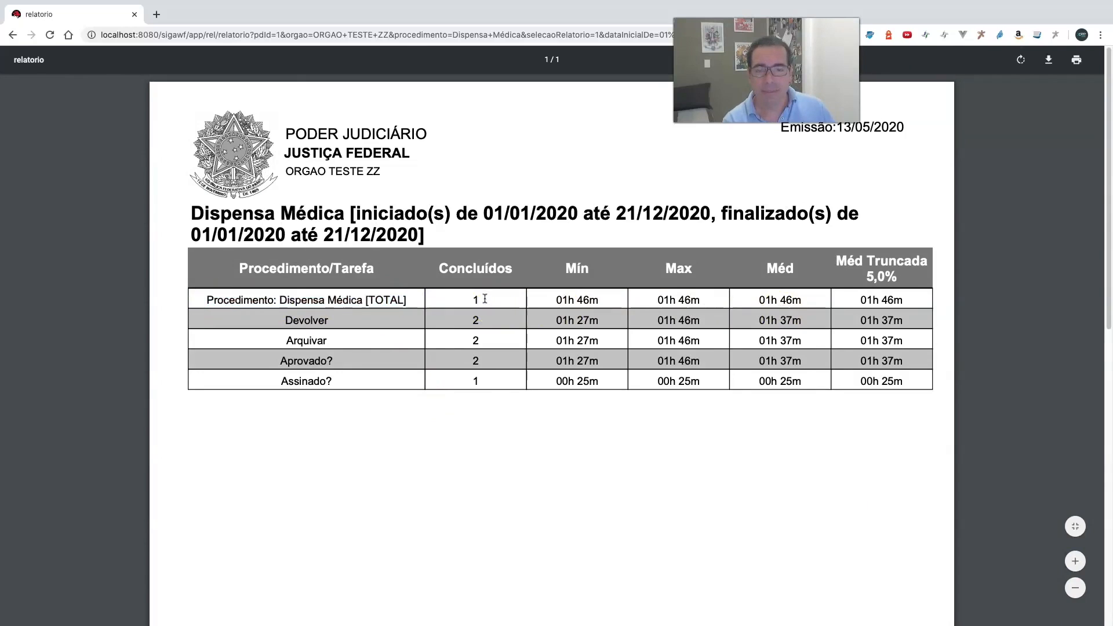
drag(553, 299, 703, 297)
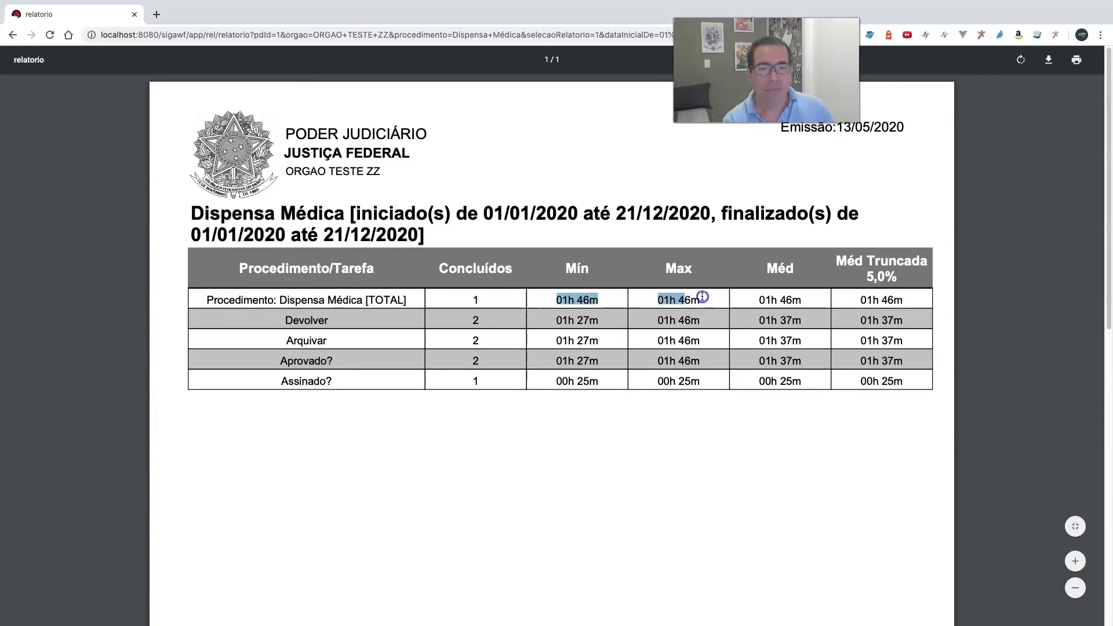
click(826, 300)
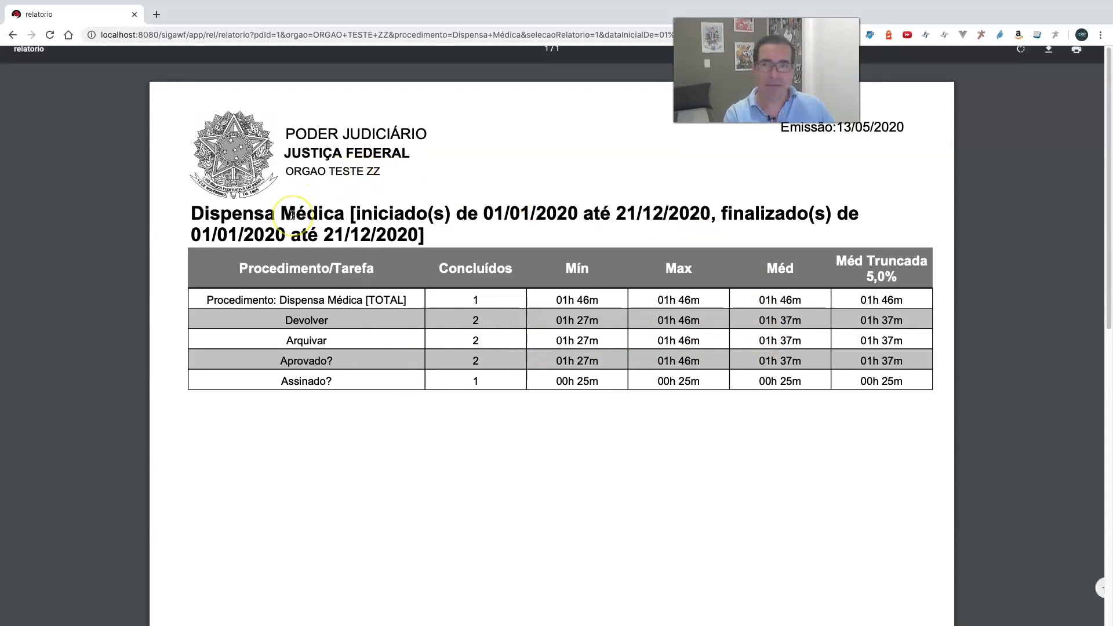
key(super+Tab)
key(ctrl+Left)
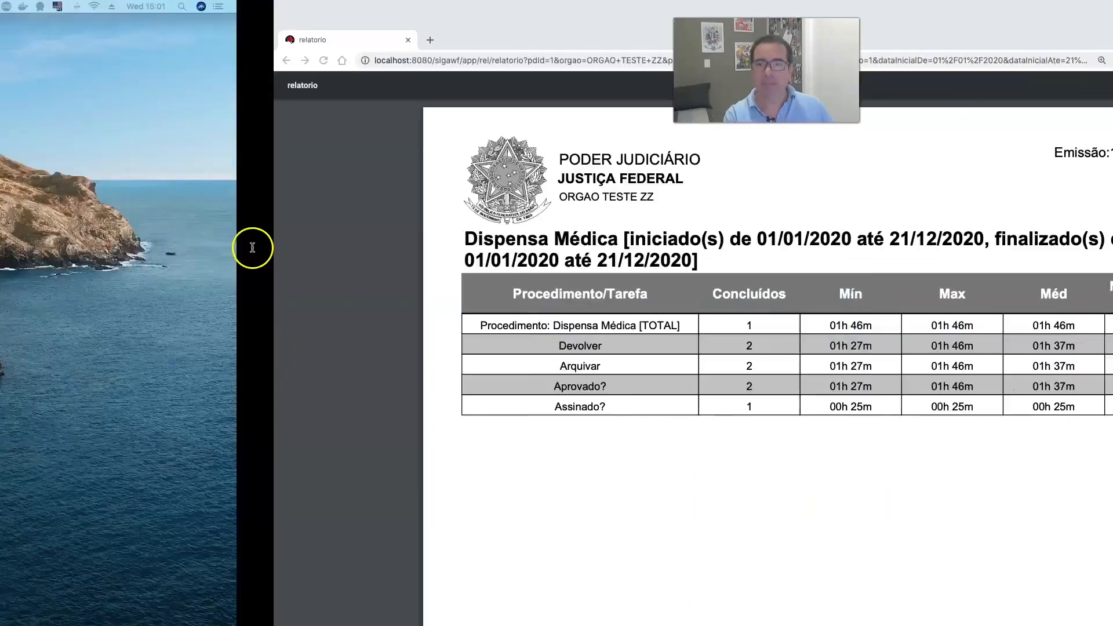